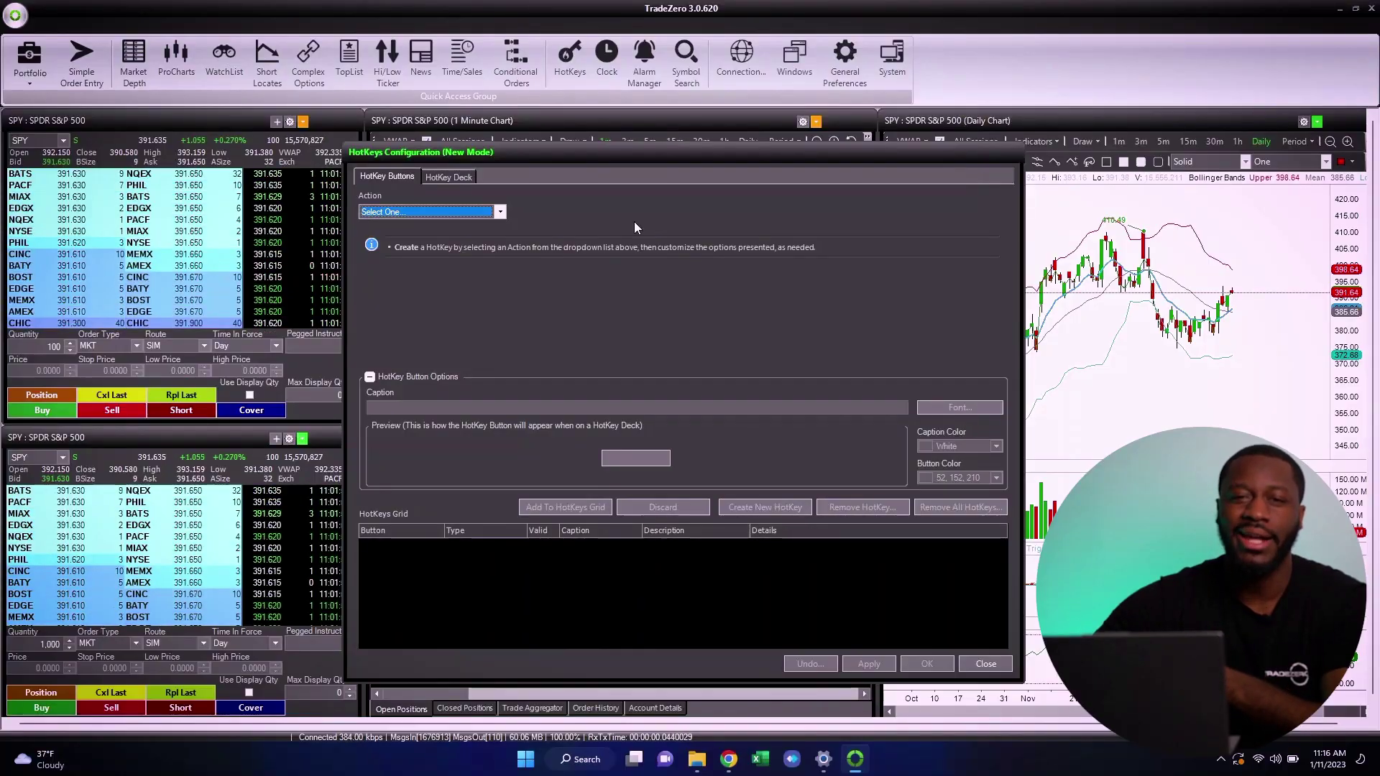
Start a hotkey with the Toggle Market Depths action and set its description to Switch Level 2
click(487, 214)
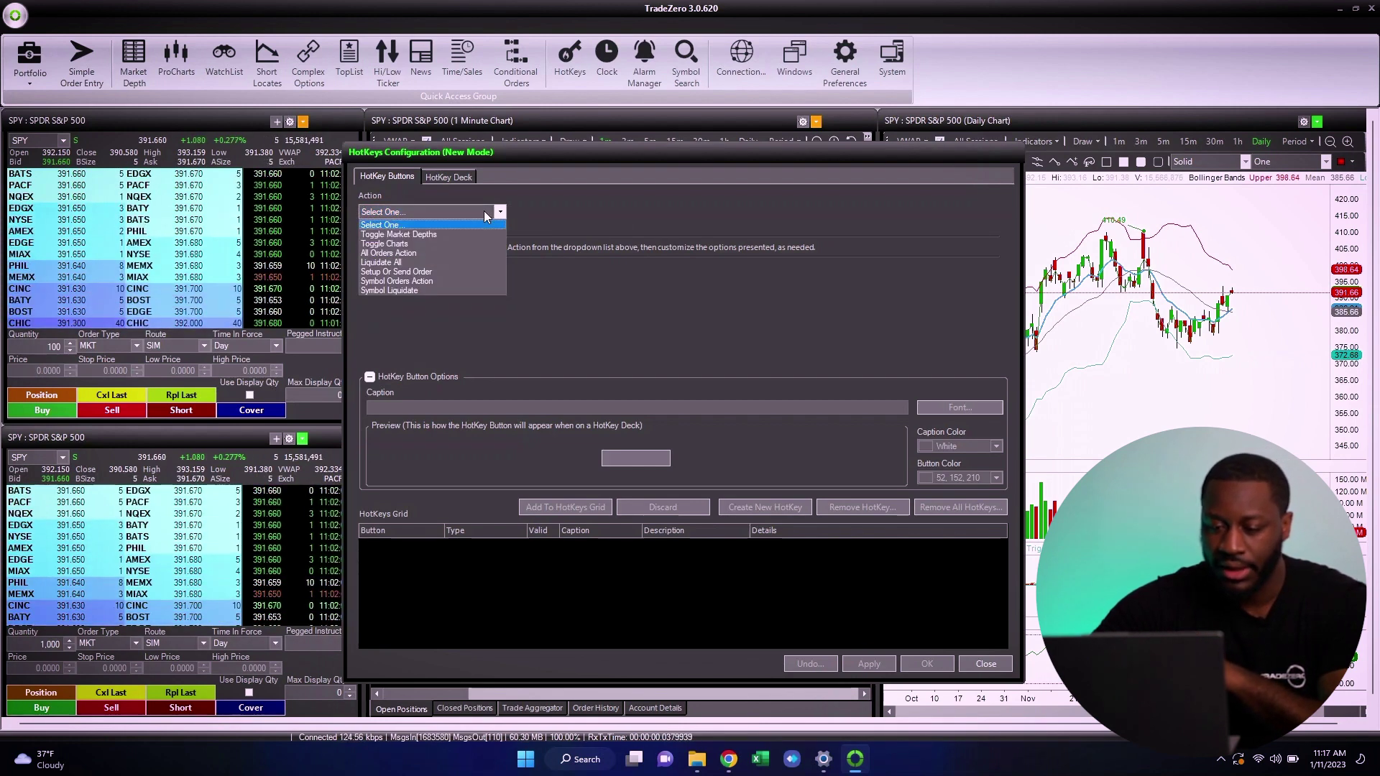
click(464, 234)
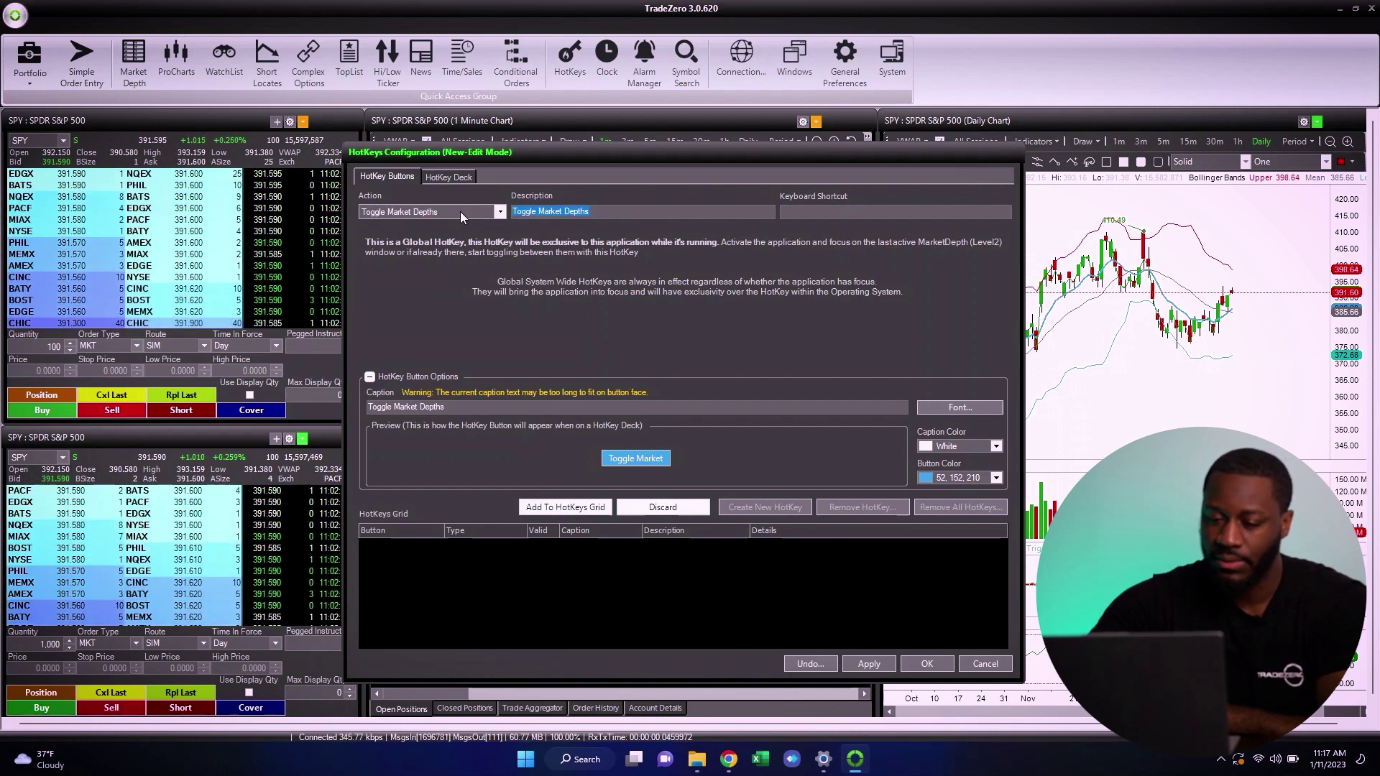
key(BackSpace)
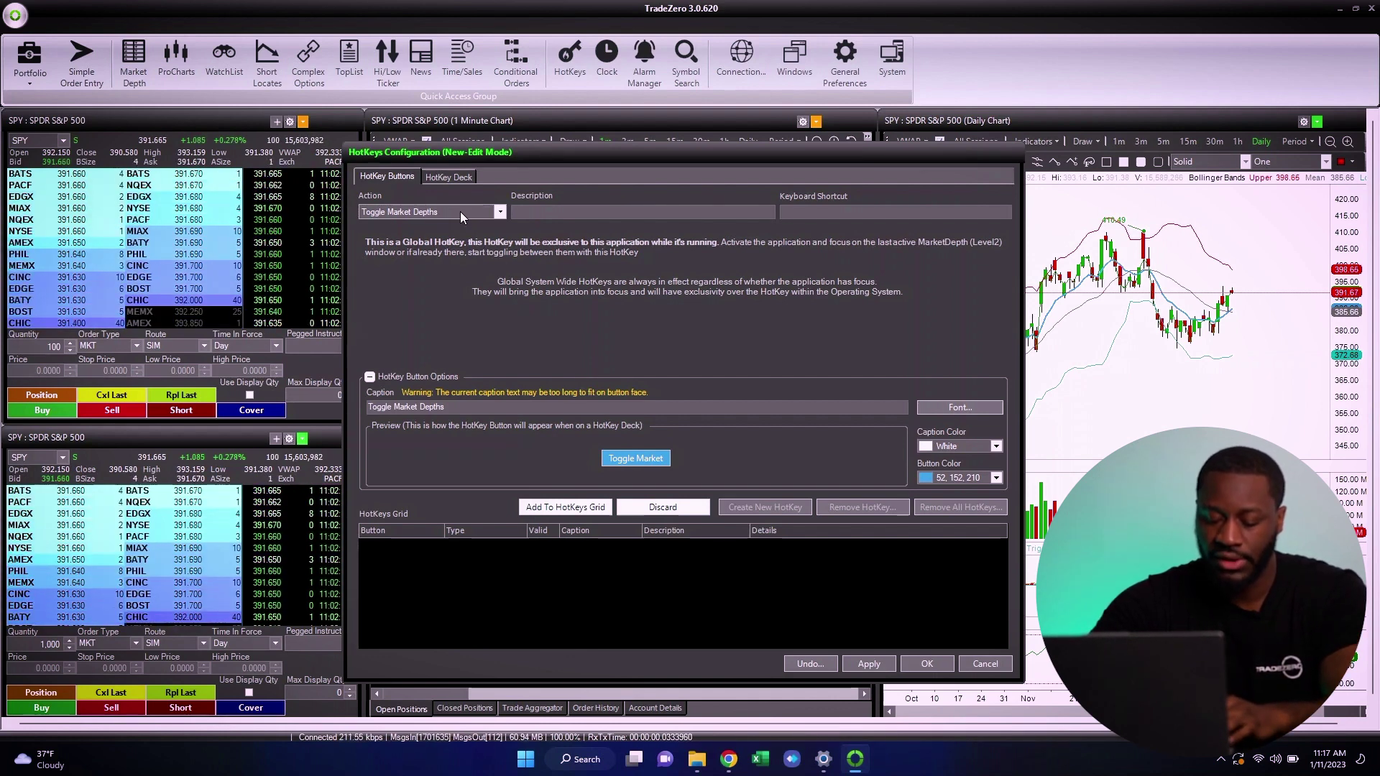
text(Switch Level 2)
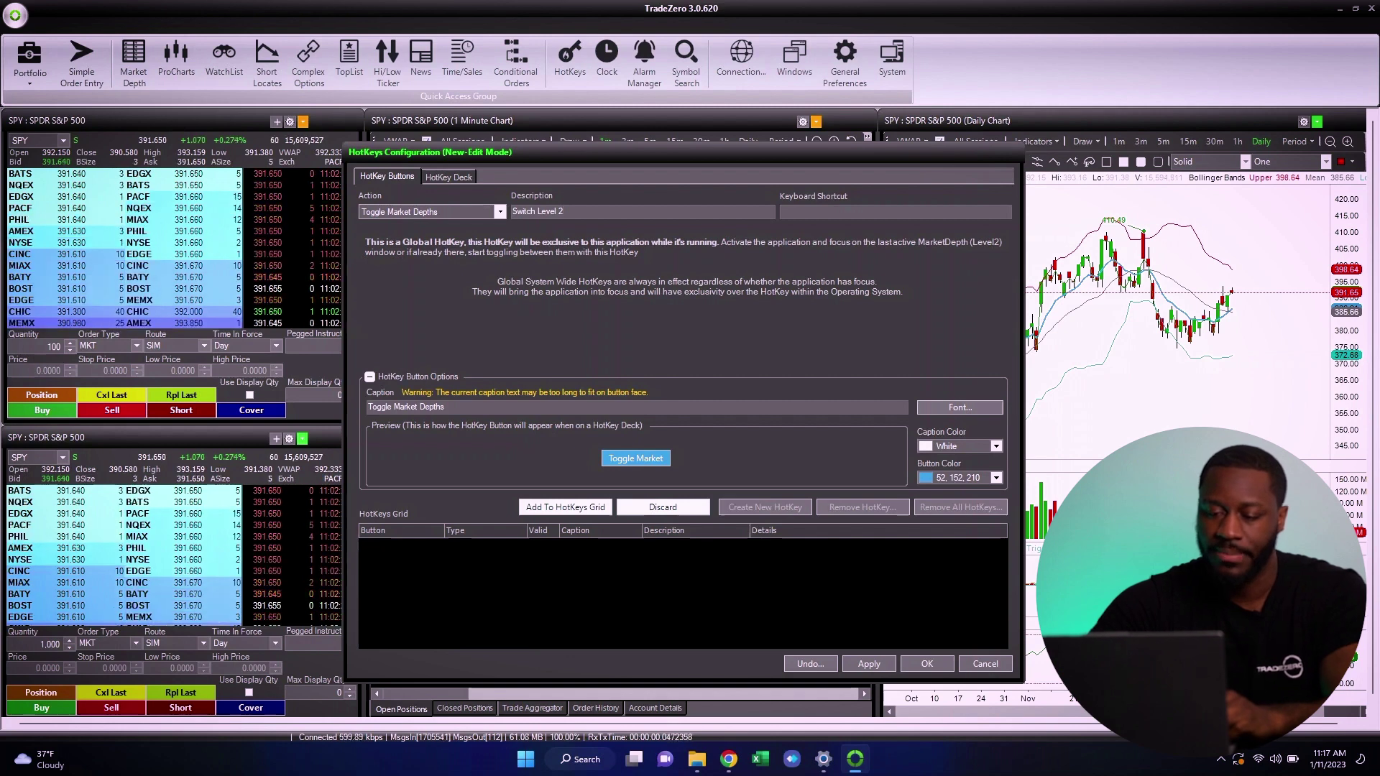
Assign the CTRL+N shortcut to the Switch Level 2 hotkey, apply it and close the hotkey configuration
click(823, 215)
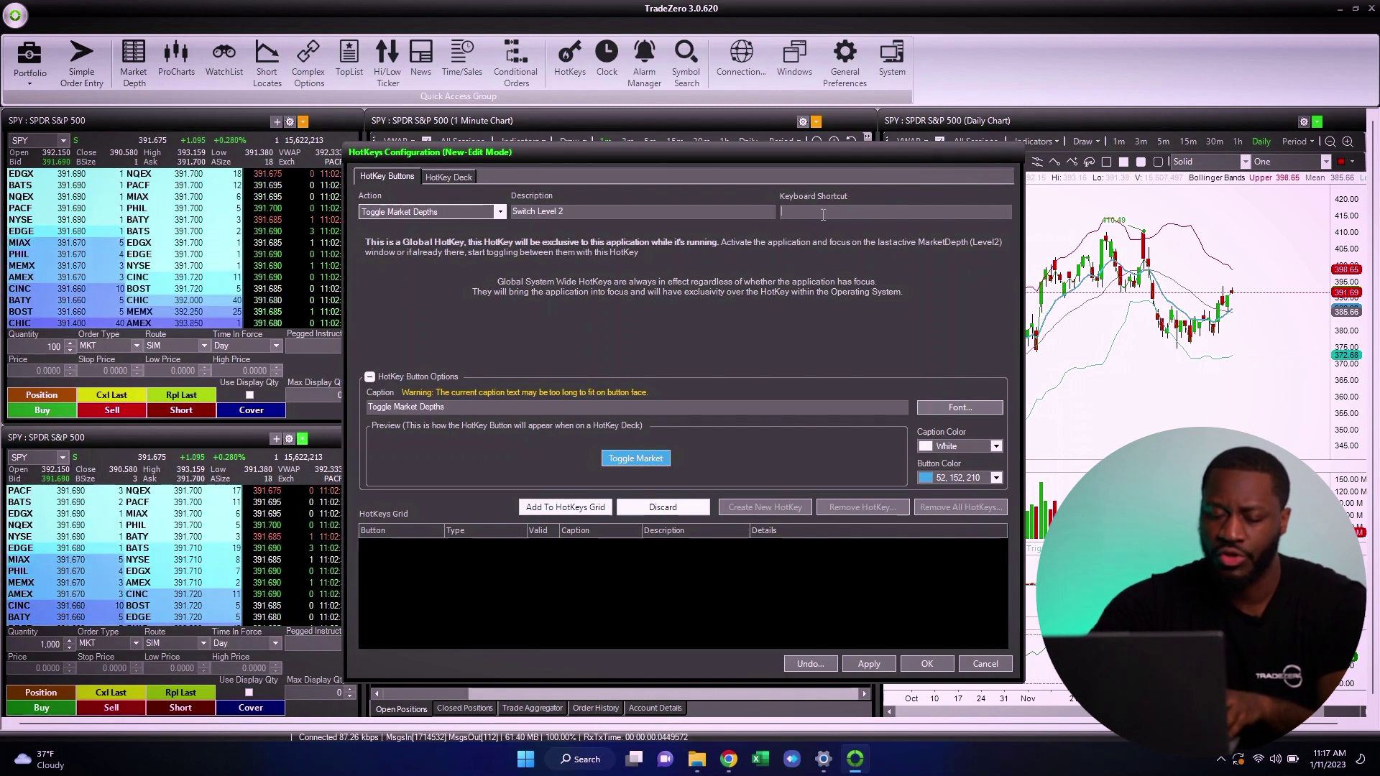
key(ctrl+n)
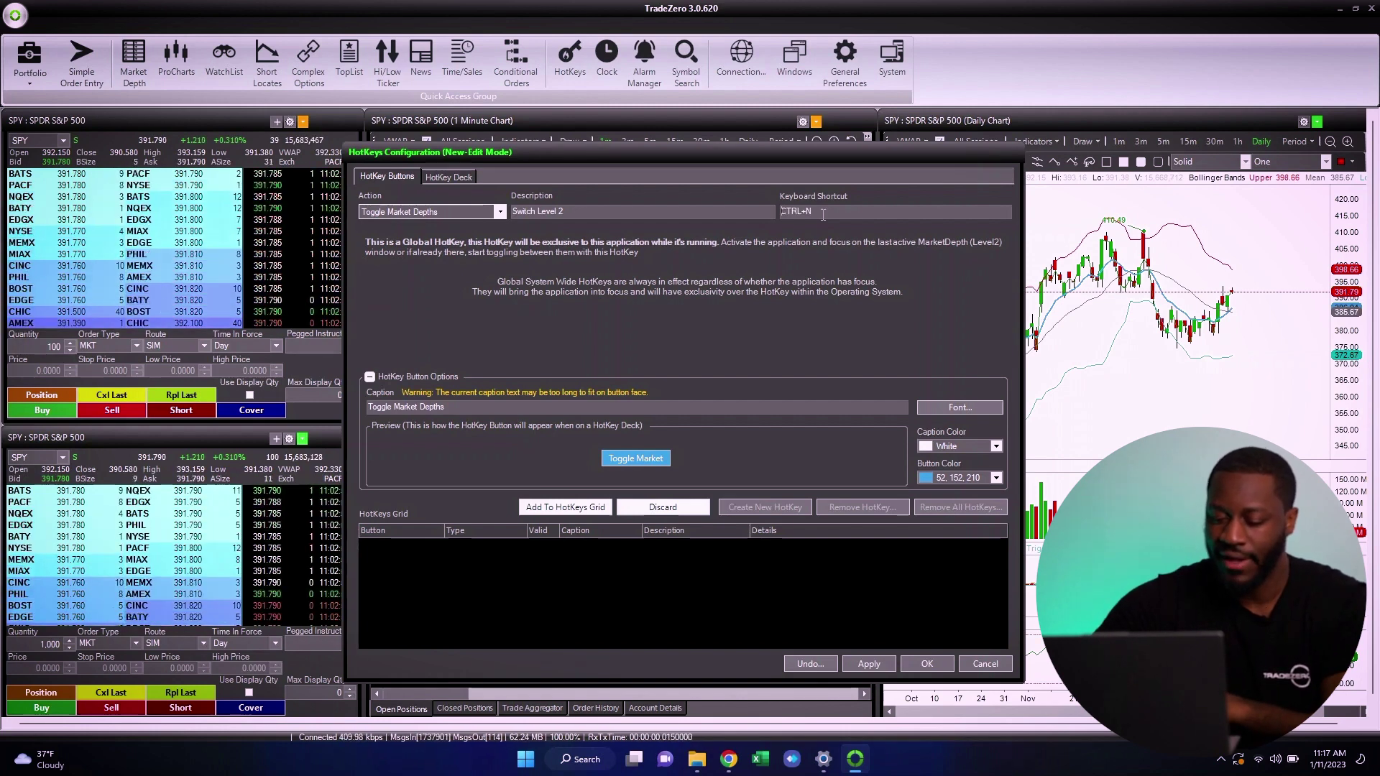
click(860, 664)
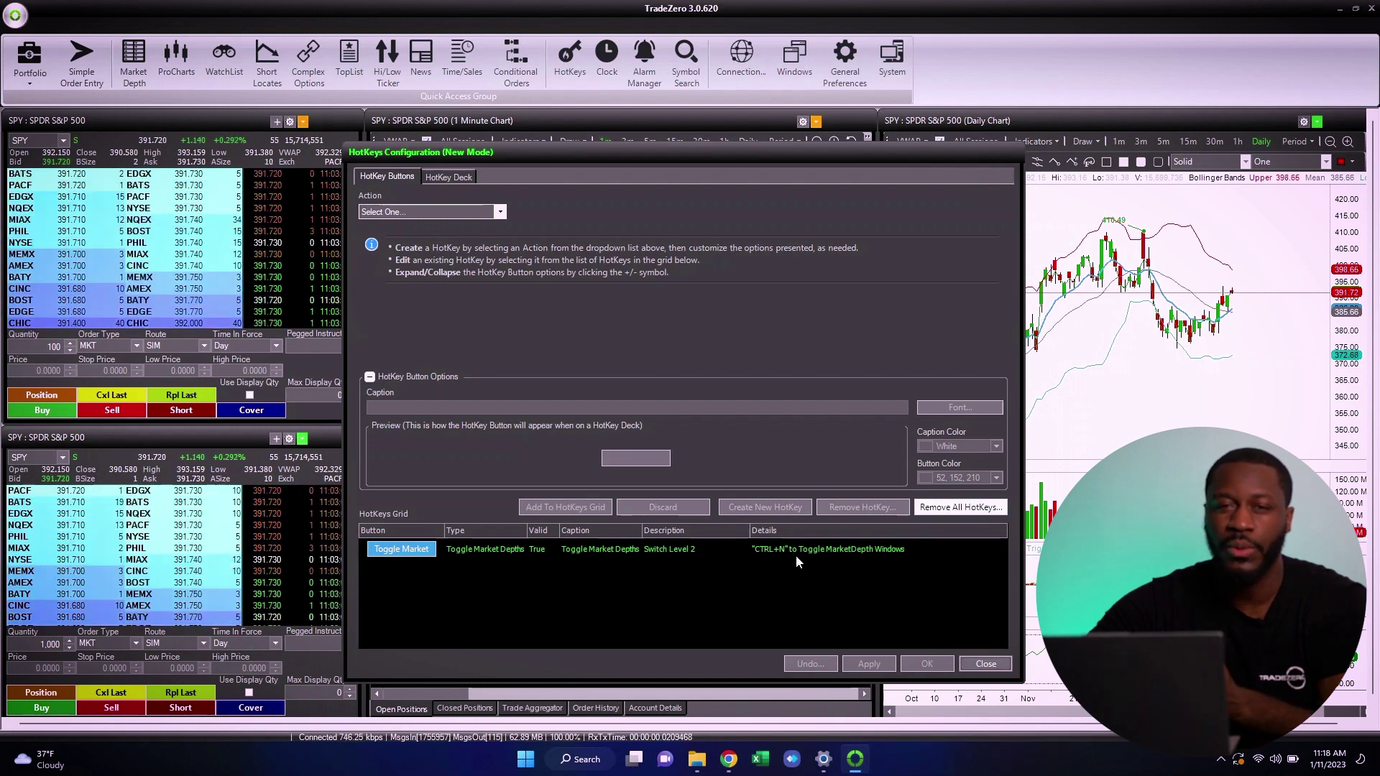
click(770, 551)
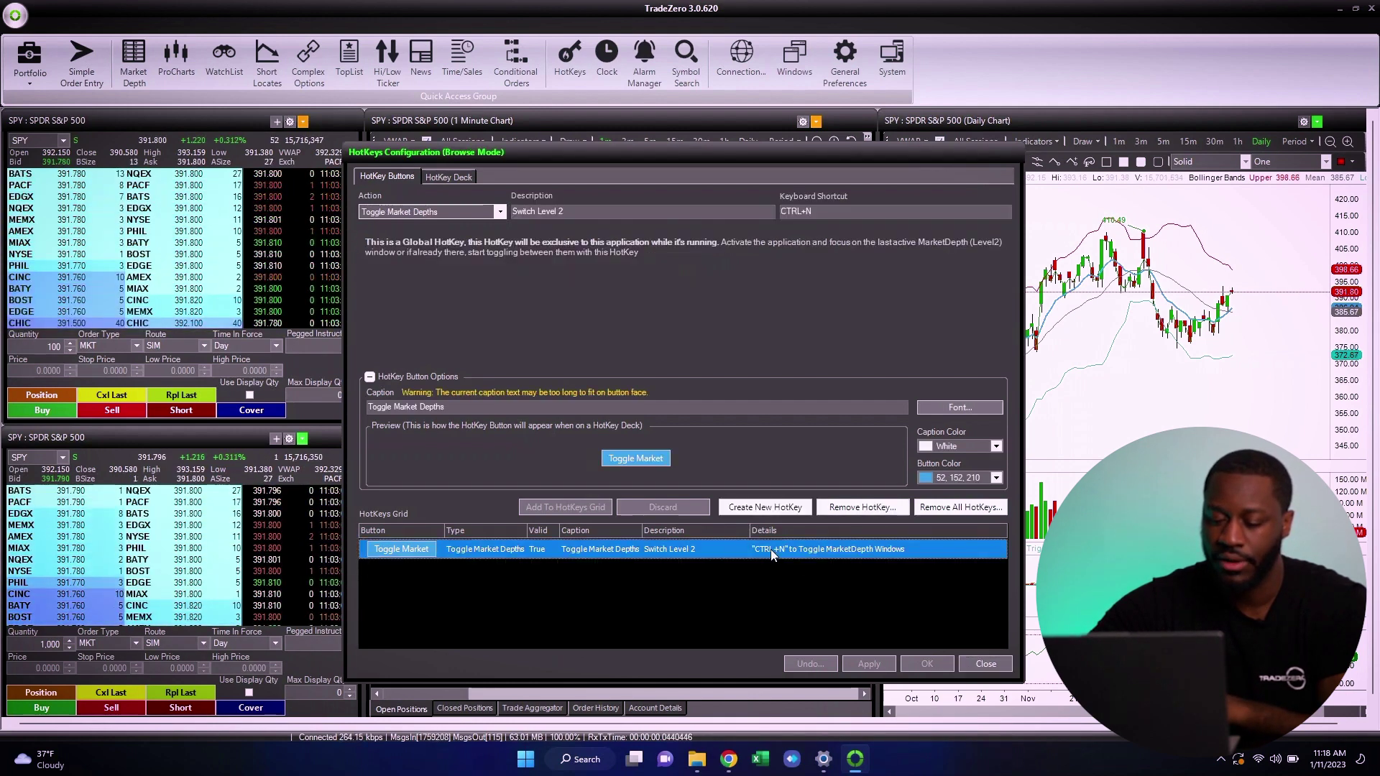
click(985, 665)
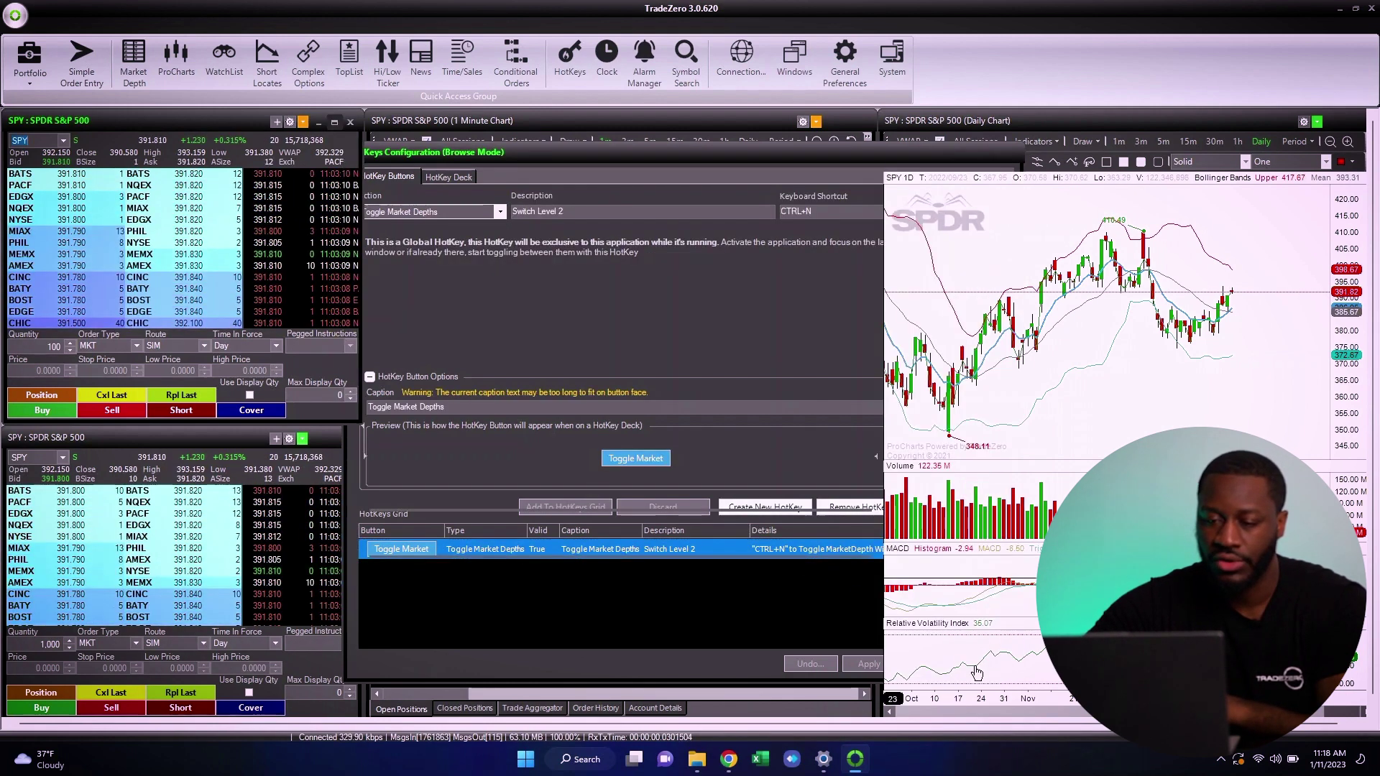
Open two additional market depth windows and place them side by side over the SPY charts
click(133, 64)
drag(184, 125, 553, 127)
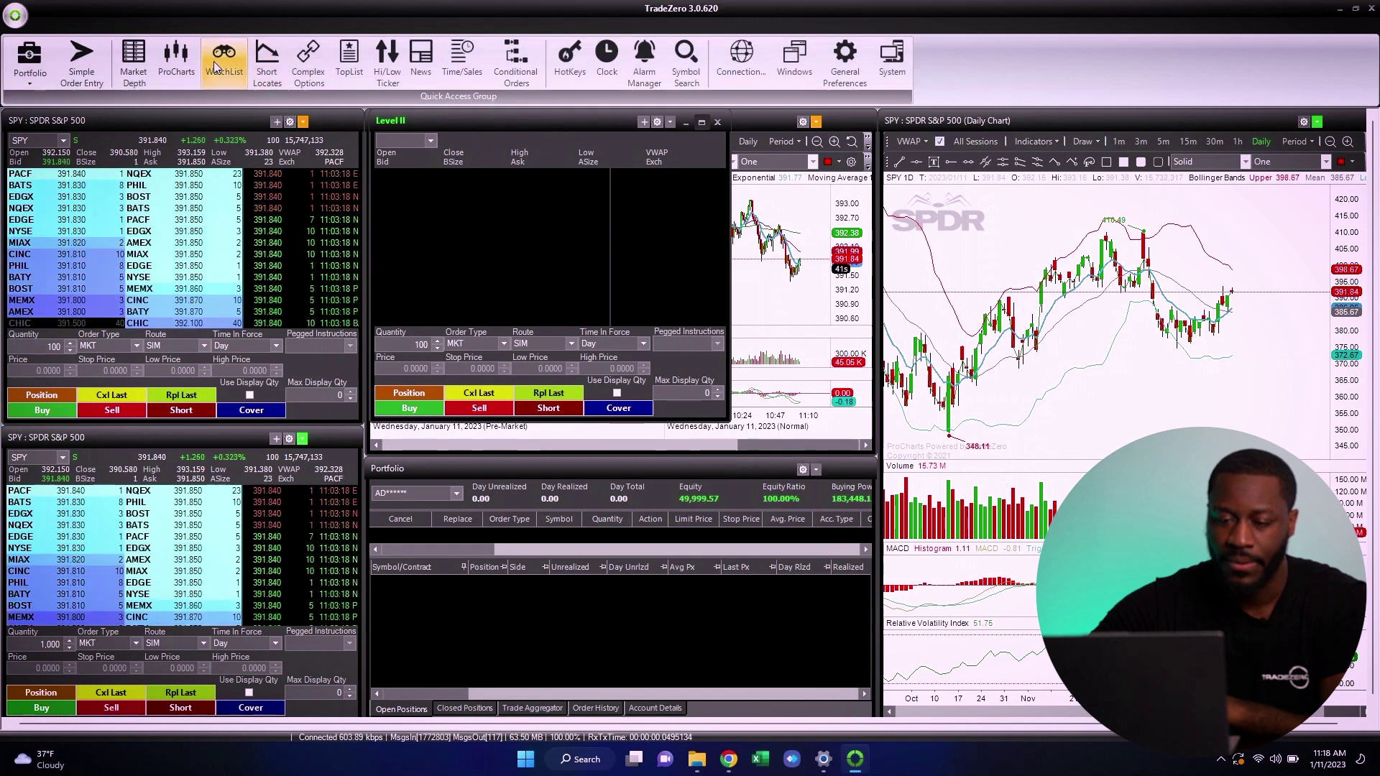
click(137, 65)
drag(197, 131, 915, 125)
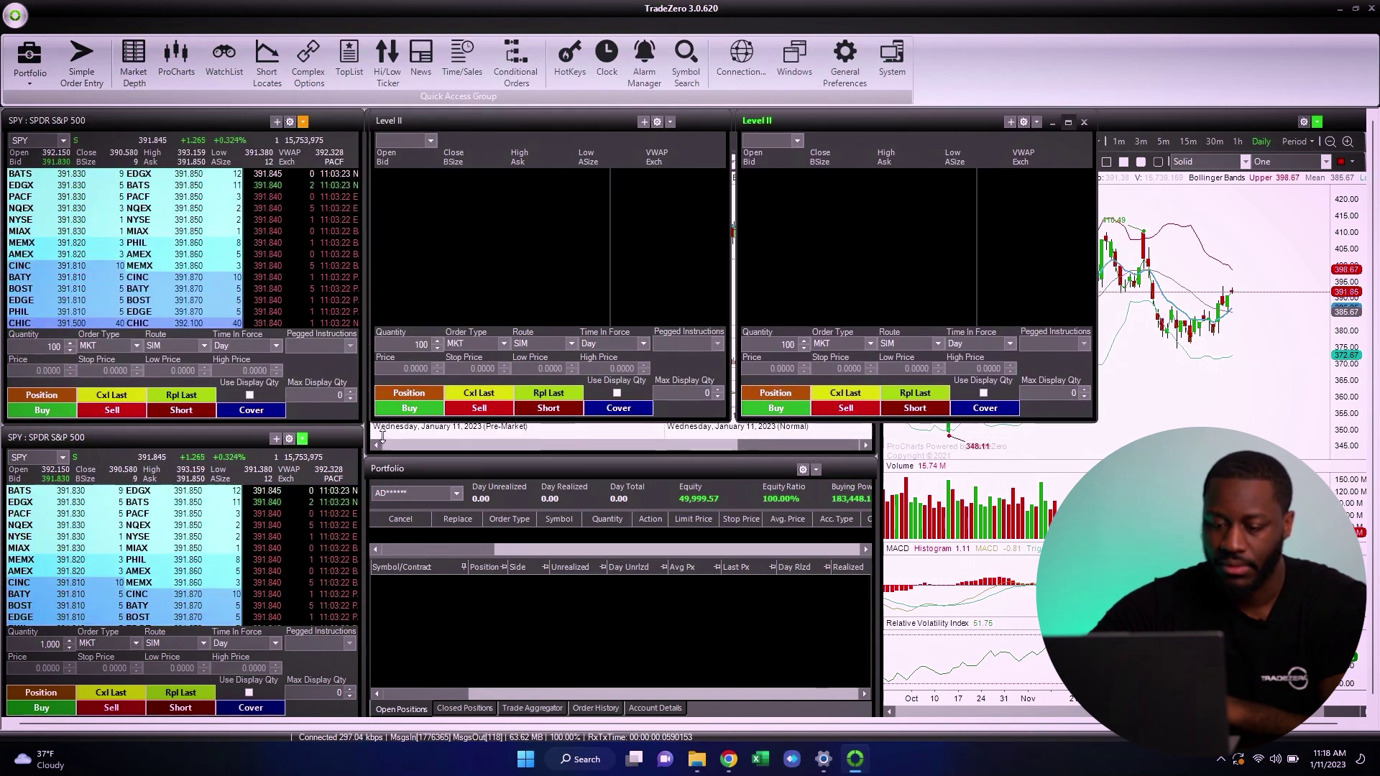
Load AAPL in the first empty Level II window and TSLA in the second
click(548, 212)
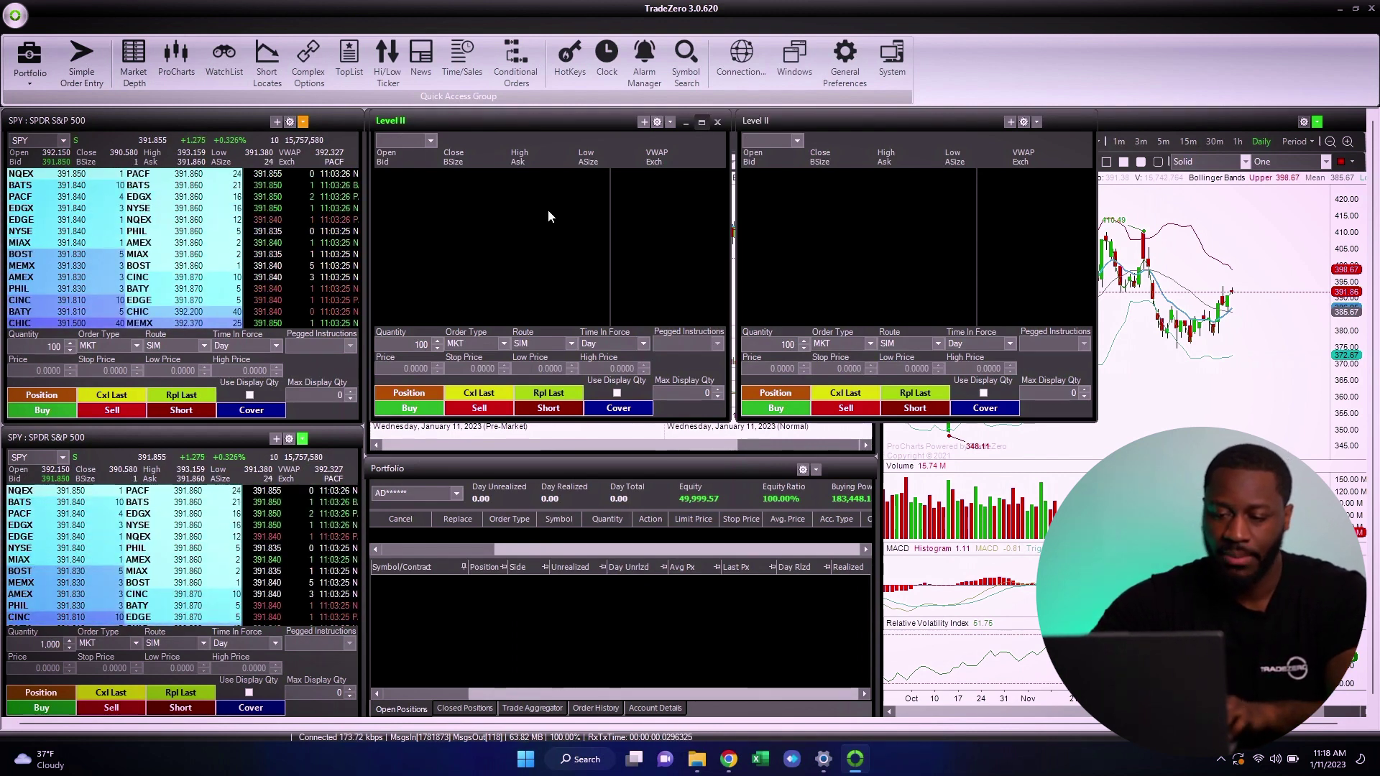
text(AAPL)
key(Return)
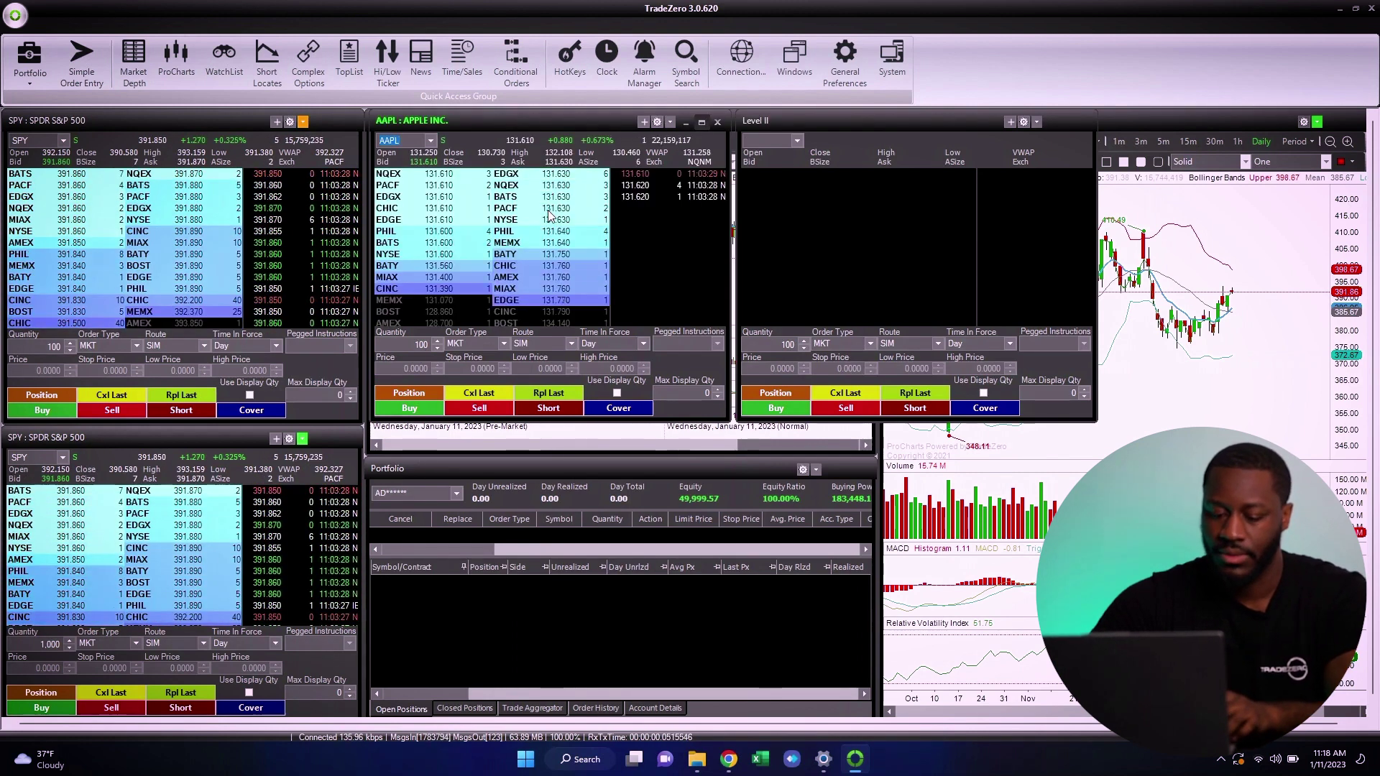
click(745, 170)
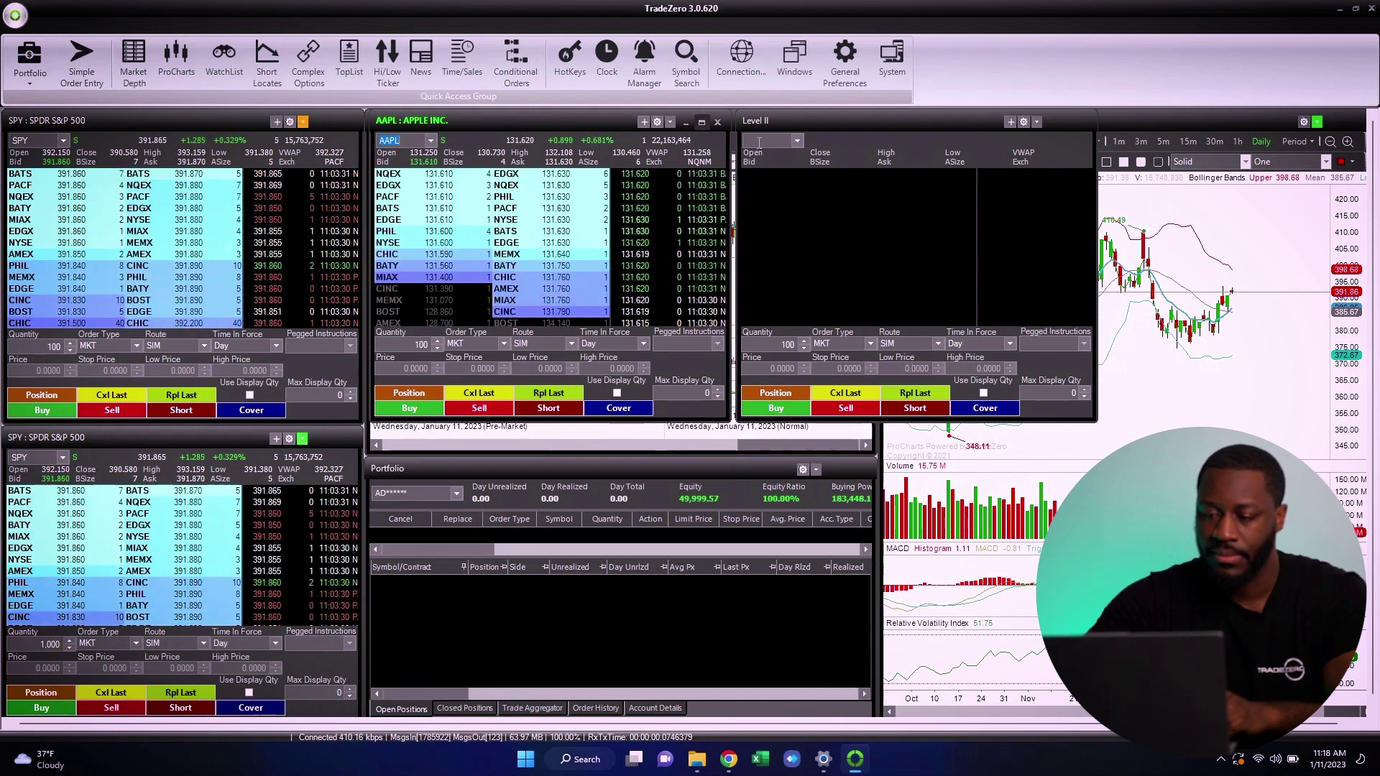
text(TSLA)
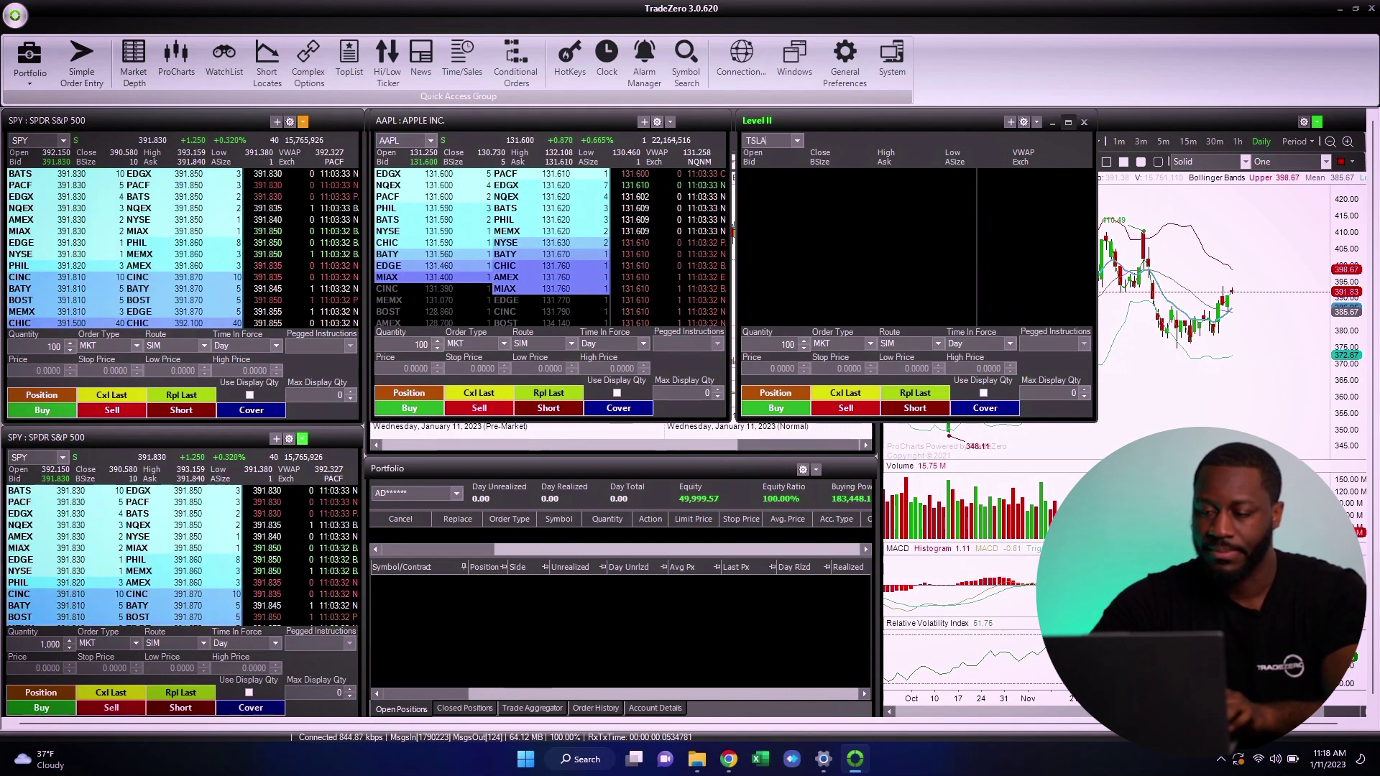
key(Return)
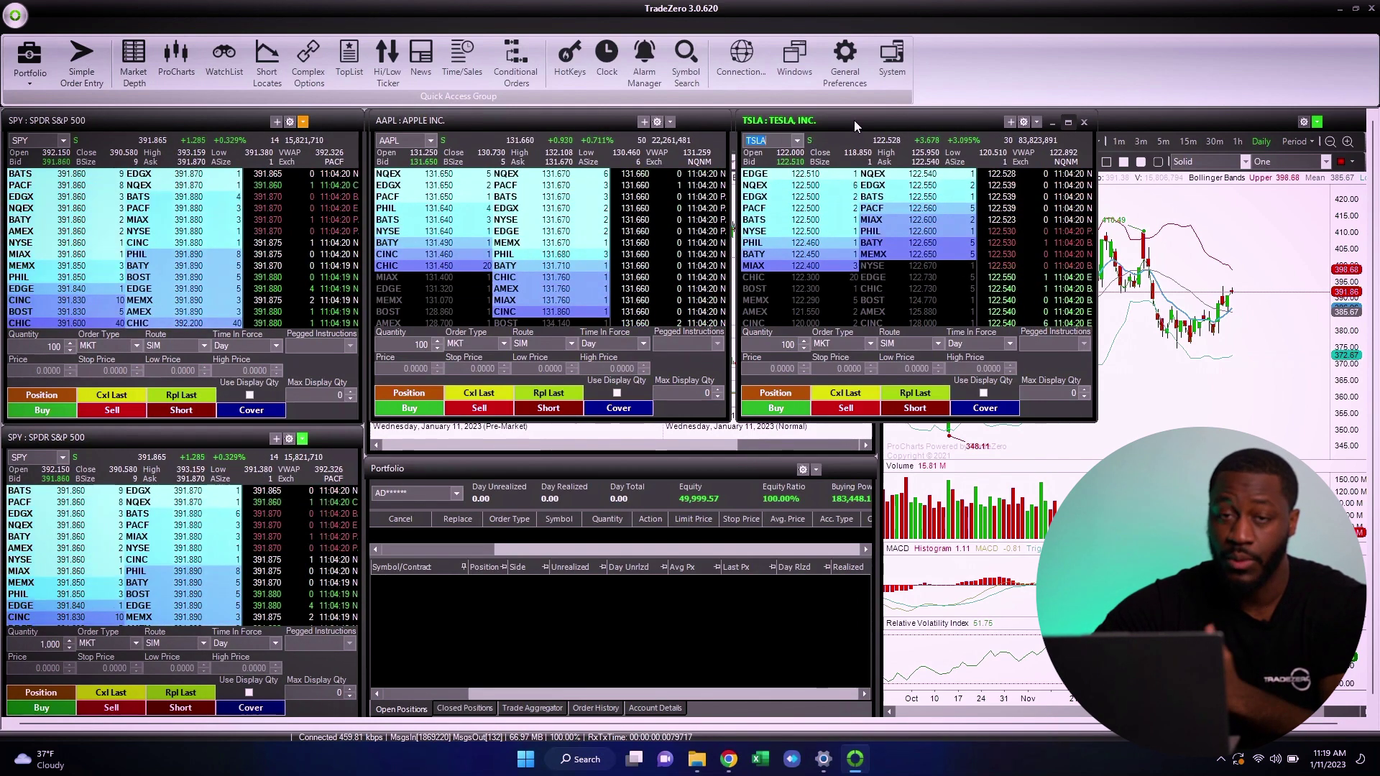
Test the market depth toggle hotkey by cycling the focus through the open SPY, AAPL and TSLA Level II windows
key(ctrl+Tab)
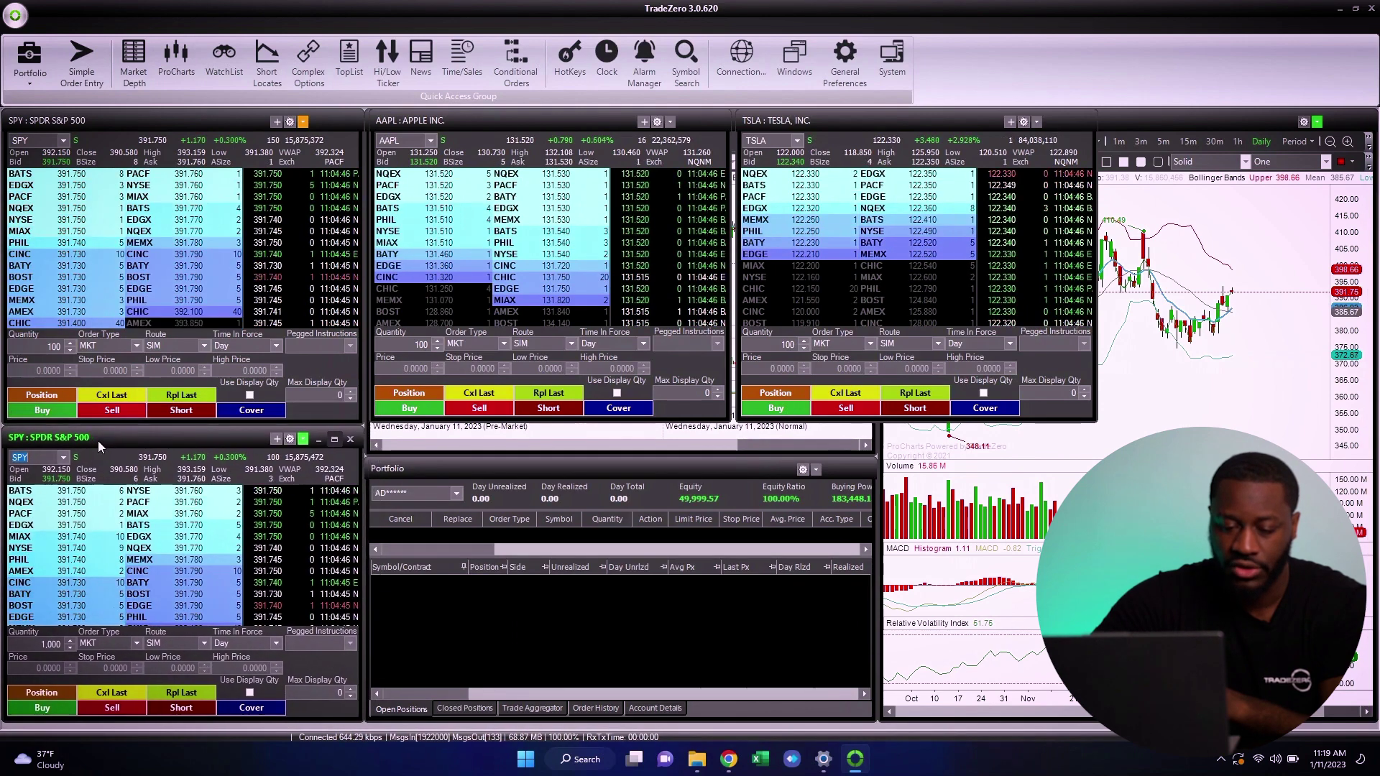
key(ctrl+Tab)
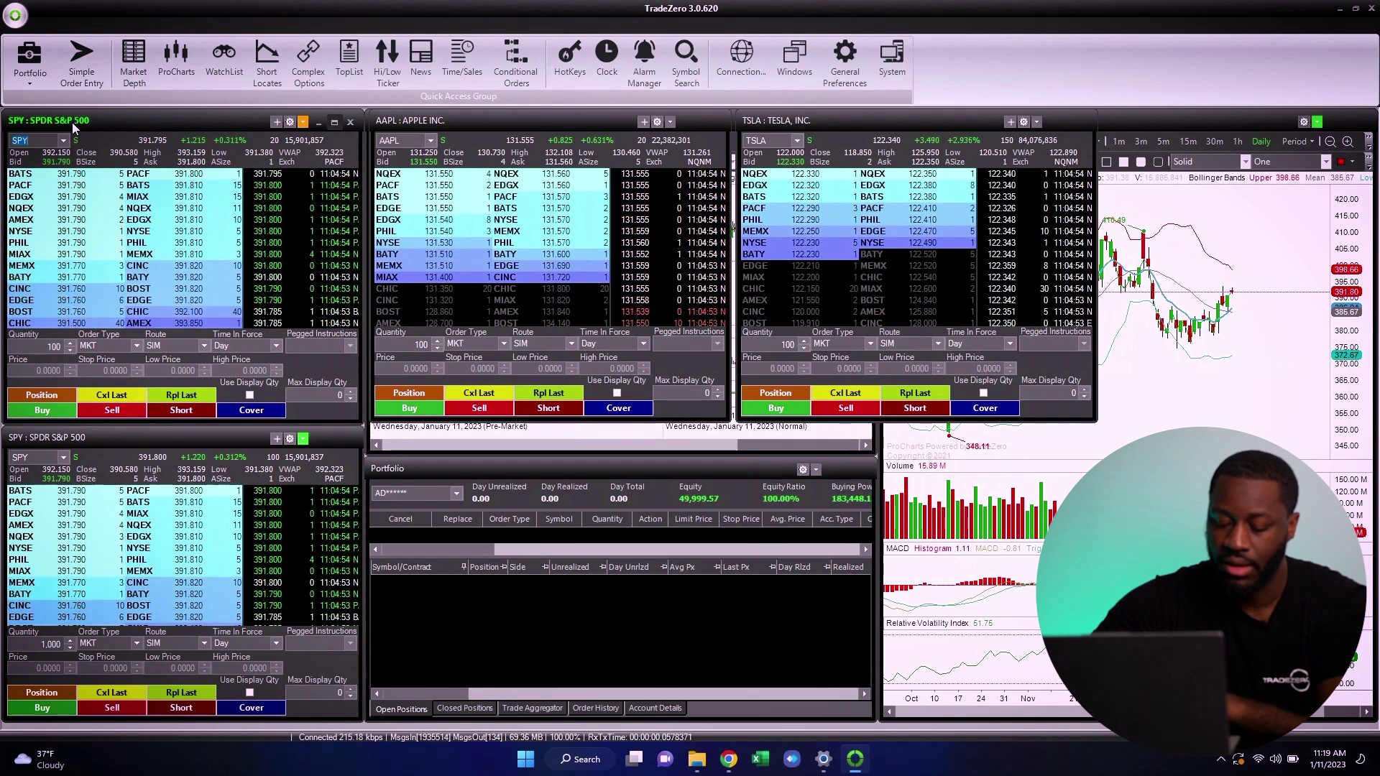
key(ctrl+Tab)
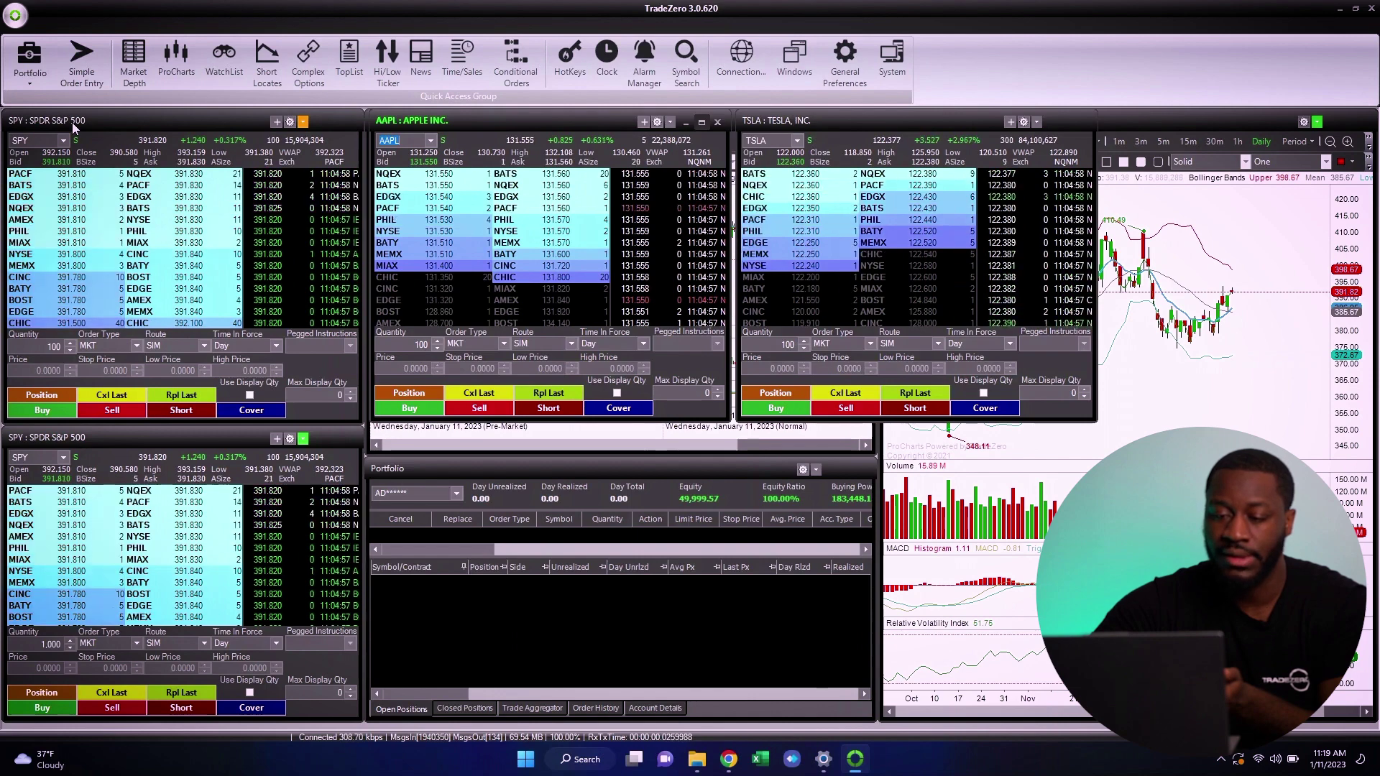
key(ctrl+Tab)
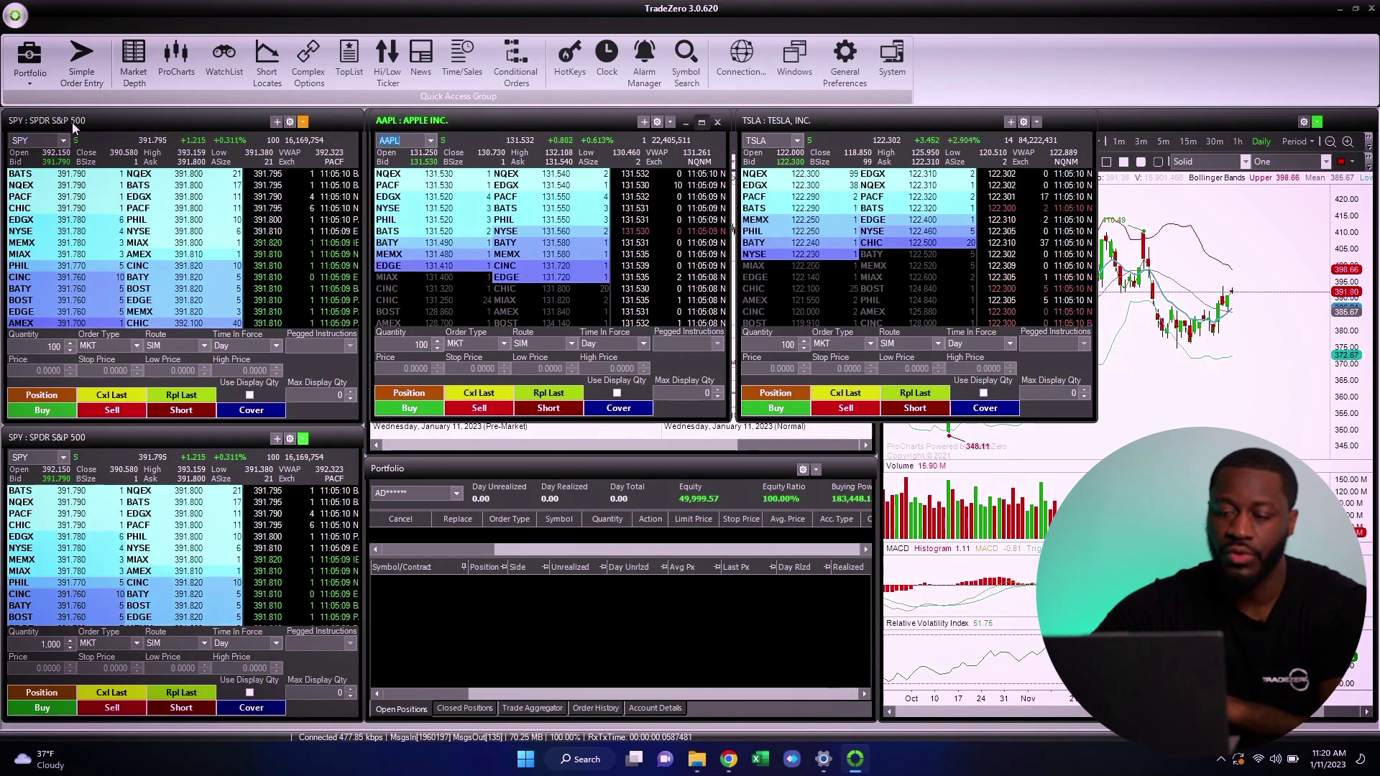
key(ctrl+Tab)
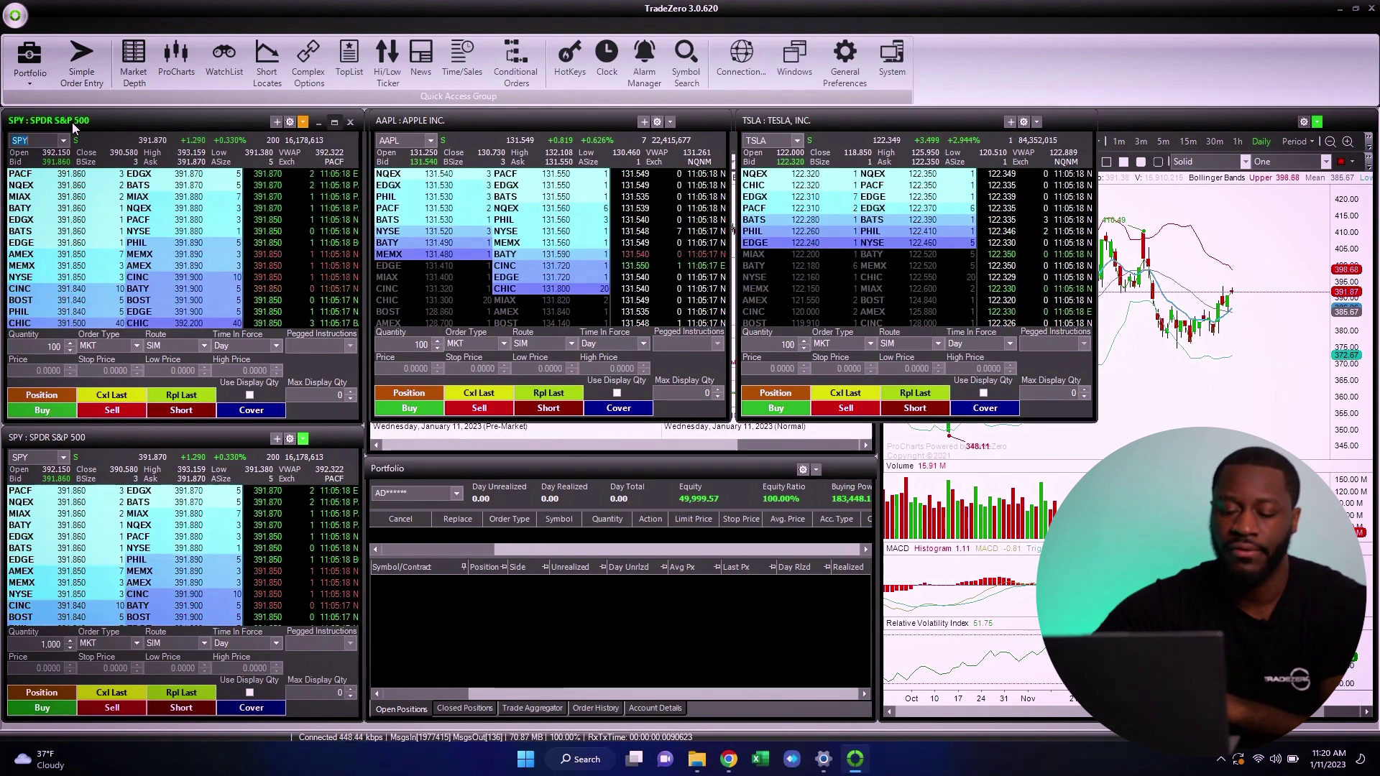
key(ctrl+Tab)
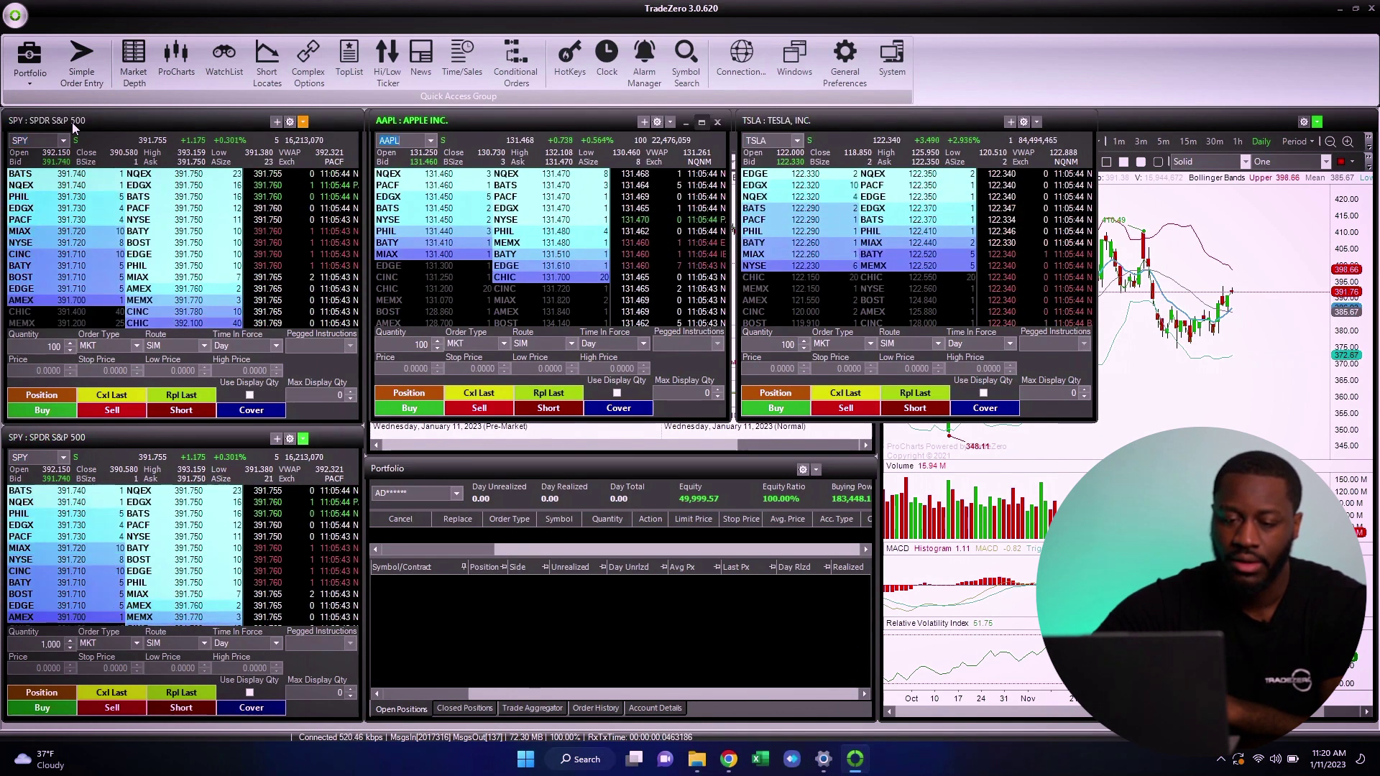
key(ctrl+Tab)
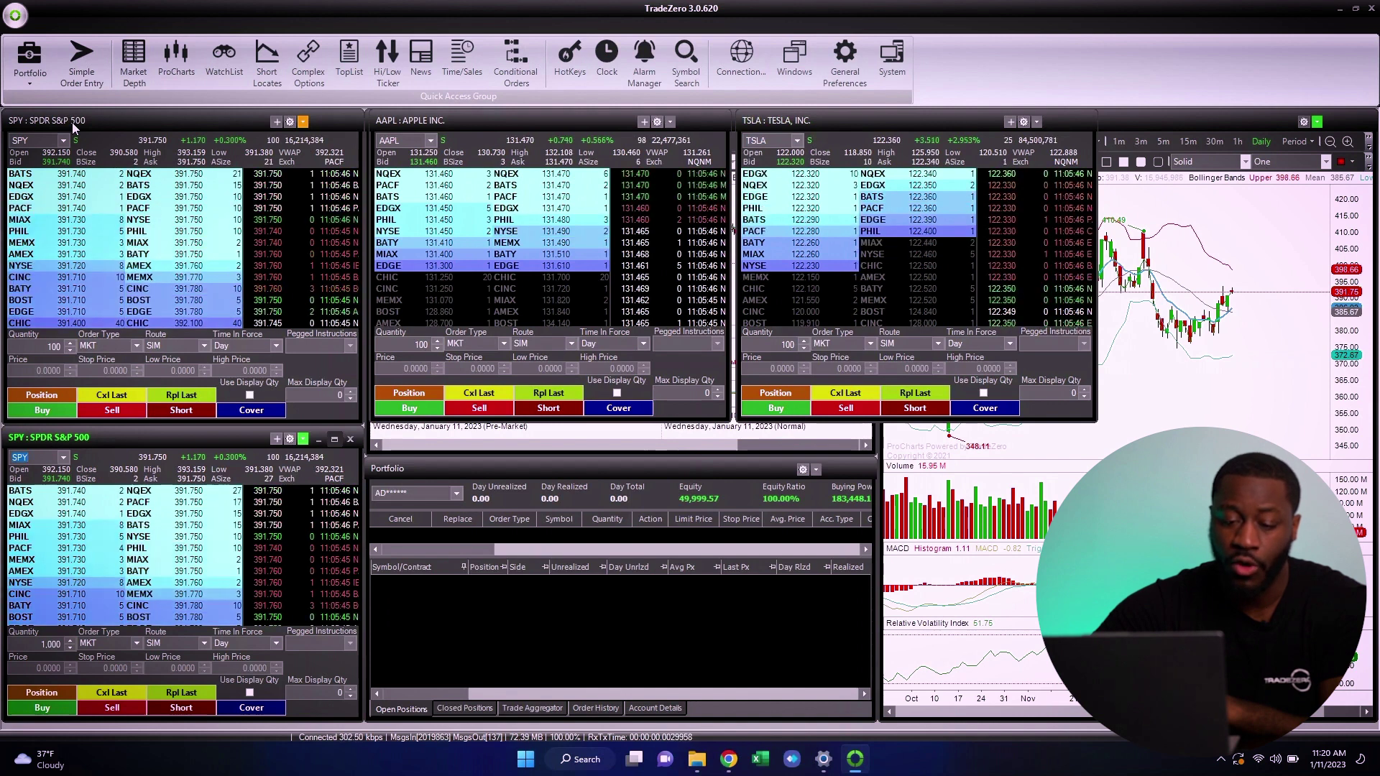
key(ctrl+Tab)
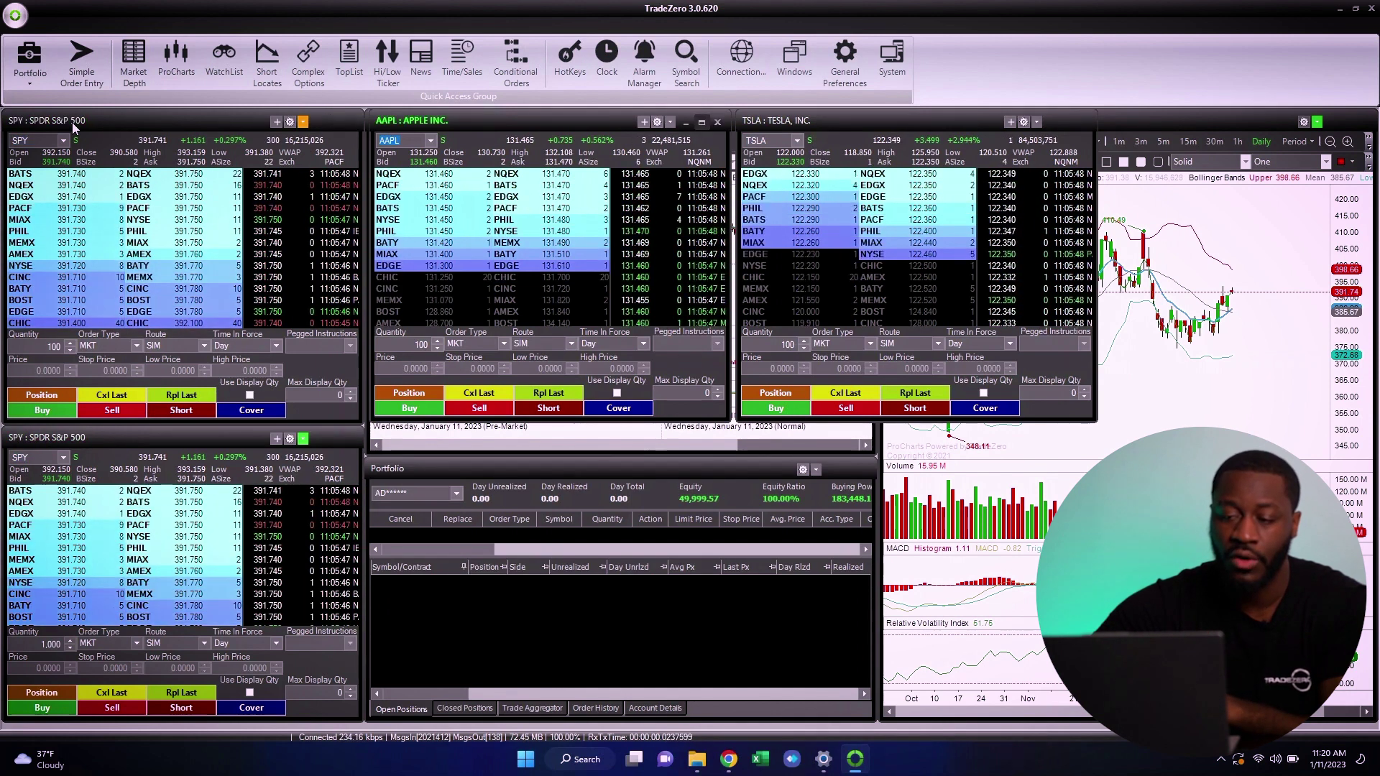
key(ctrl+Tab)
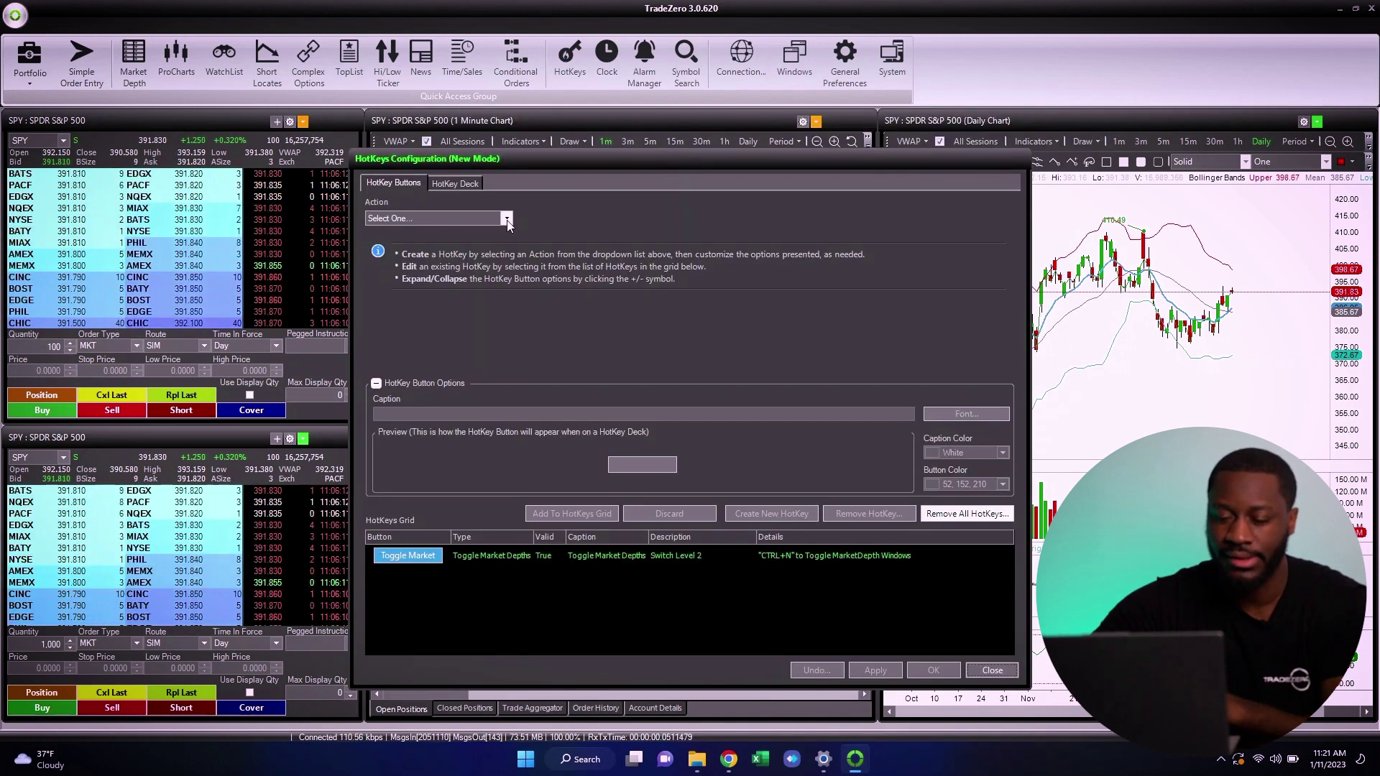
Add a Toggle Charts hotkey described as Switch Charts with the CTRL+C shortcut, apply it and close the hotkey configuration
click(506, 220)
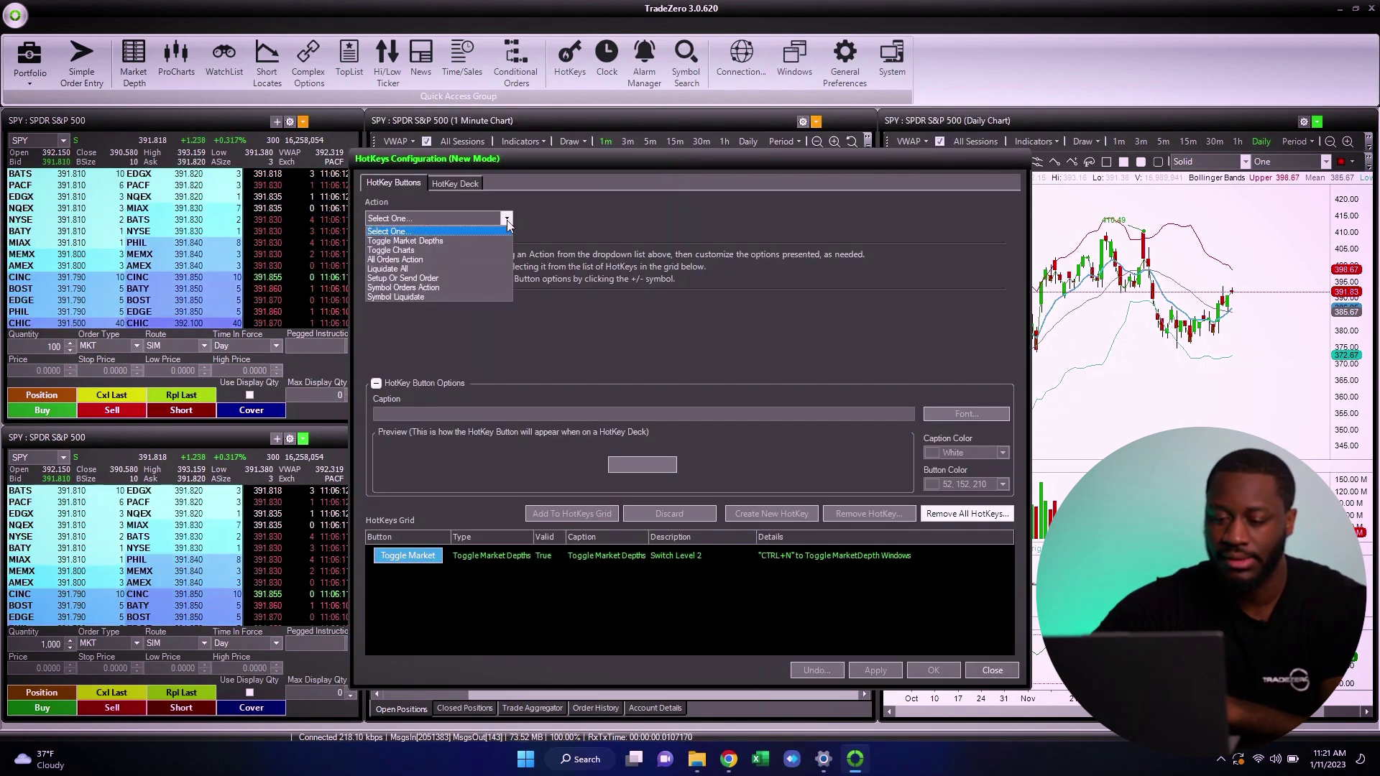
click(476, 250)
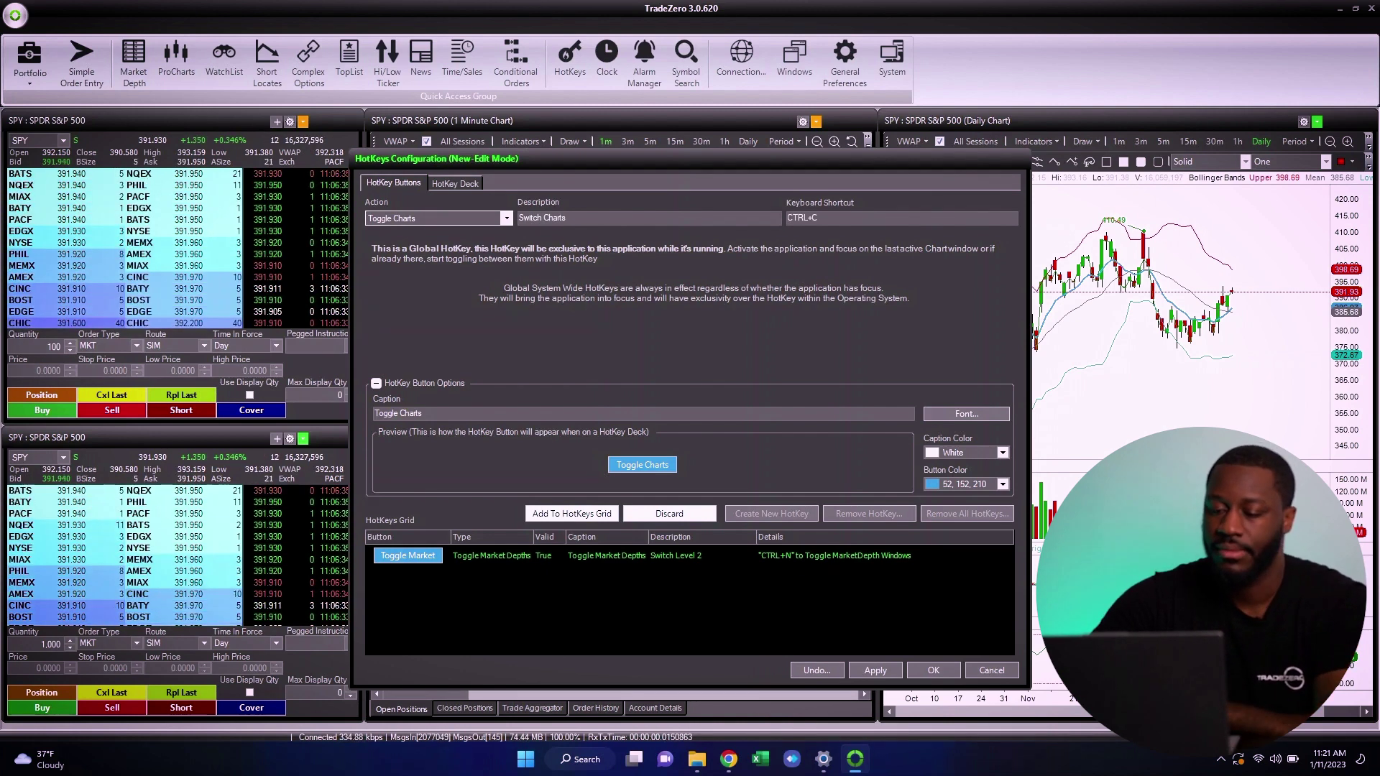
click(866, 674)
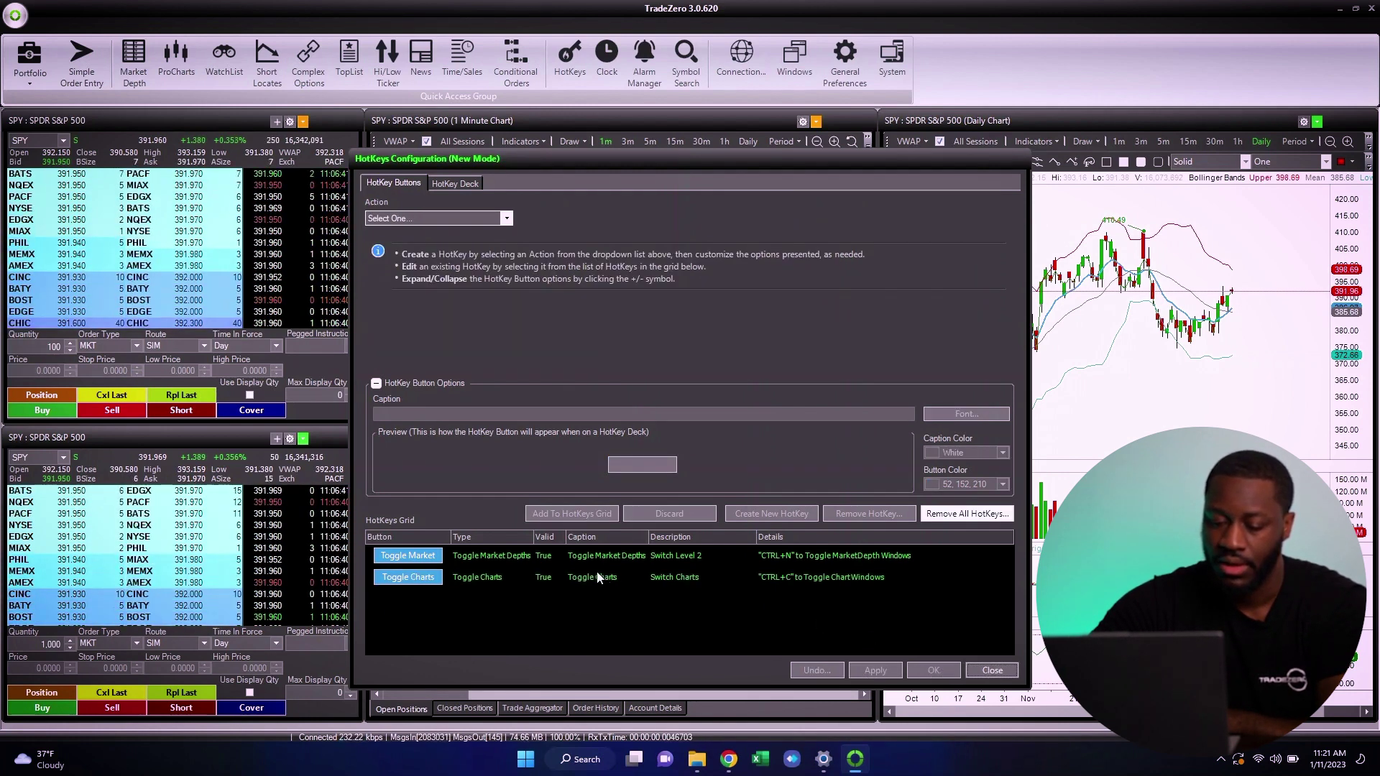
click(690, 581)
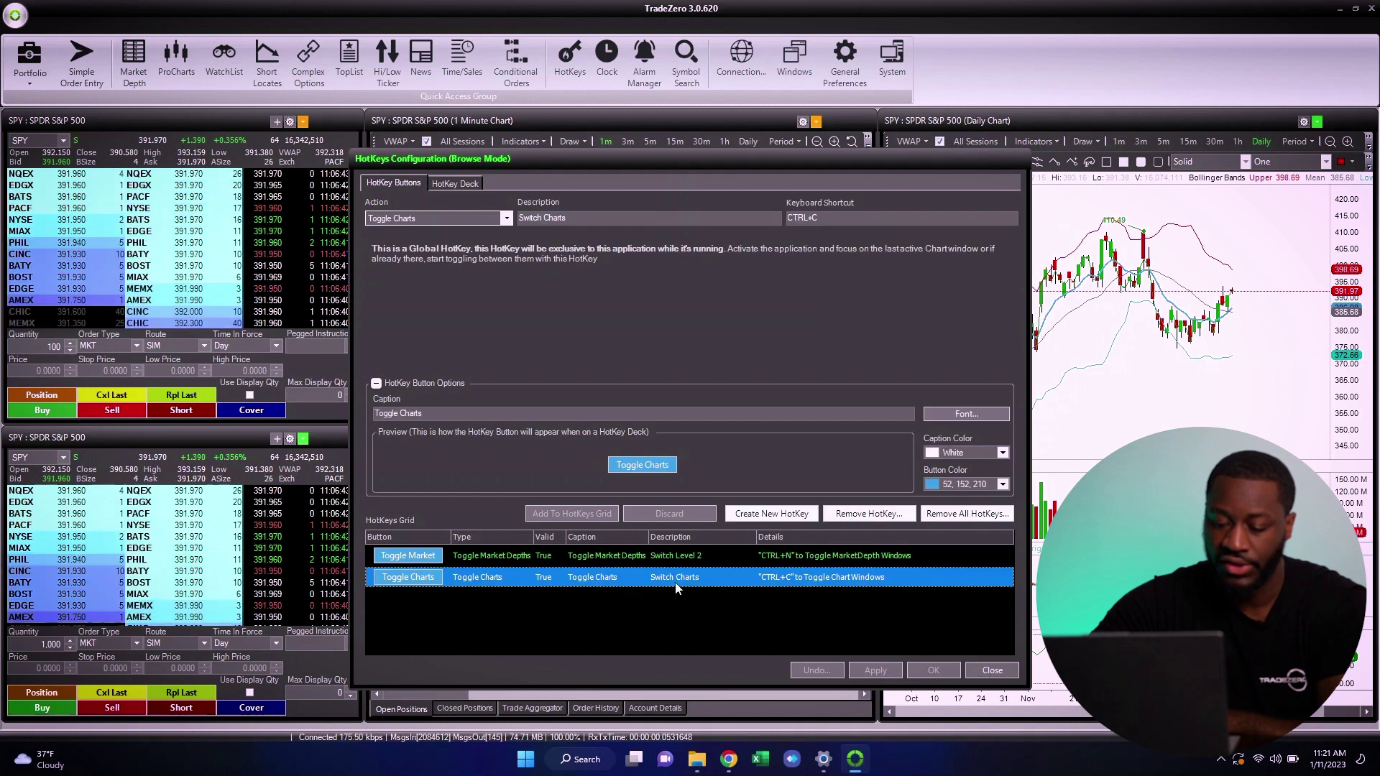
click(681, 558)
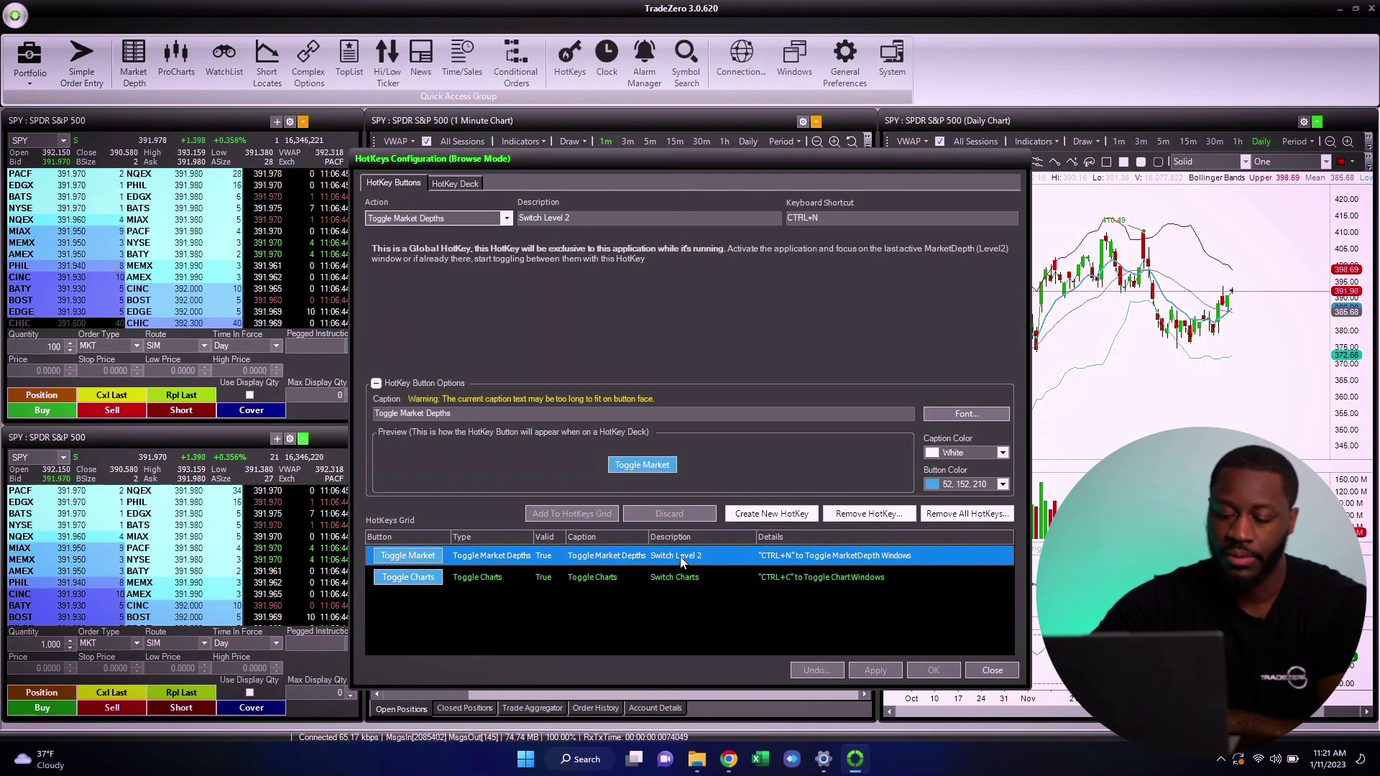
click(989, 671)
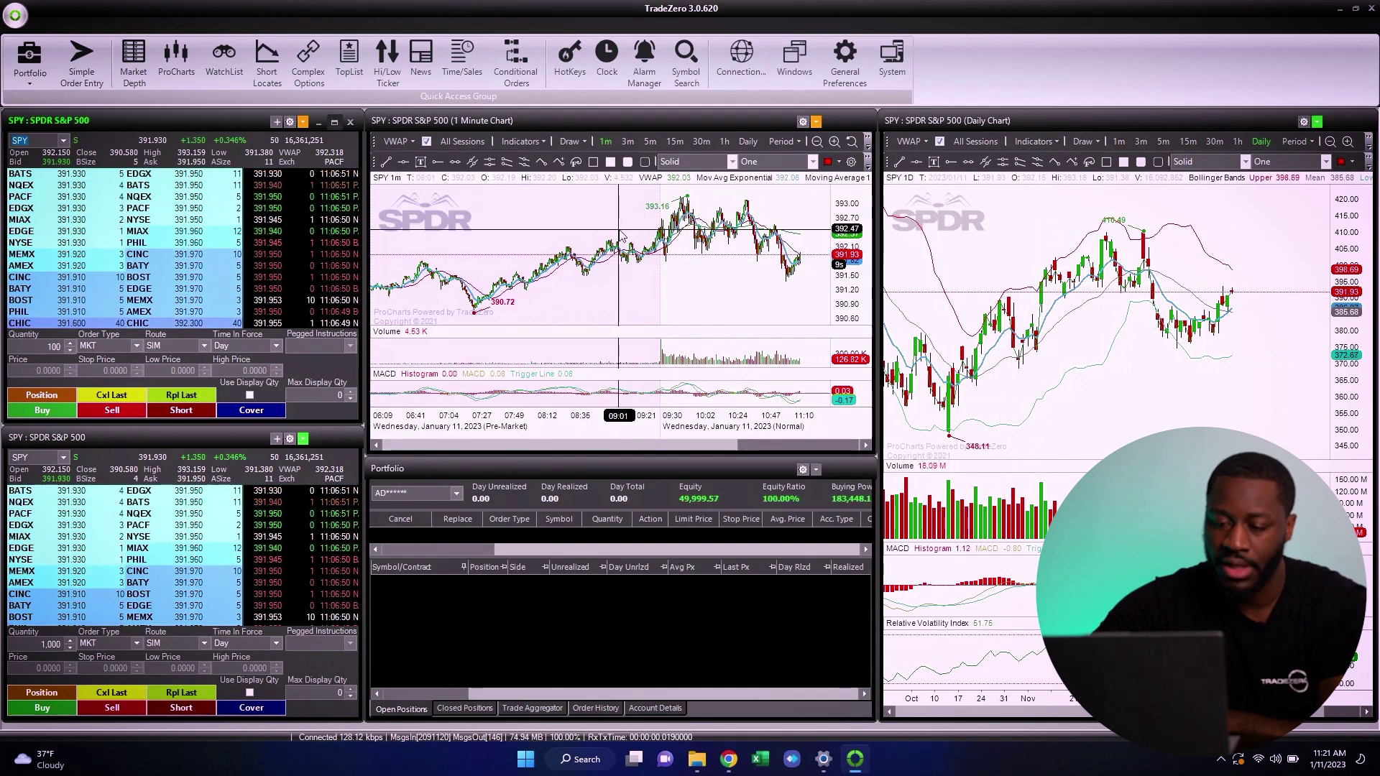
Test the chart toggle by switching the focus between the SPY 1-minute and daily charts
click(878, 284)
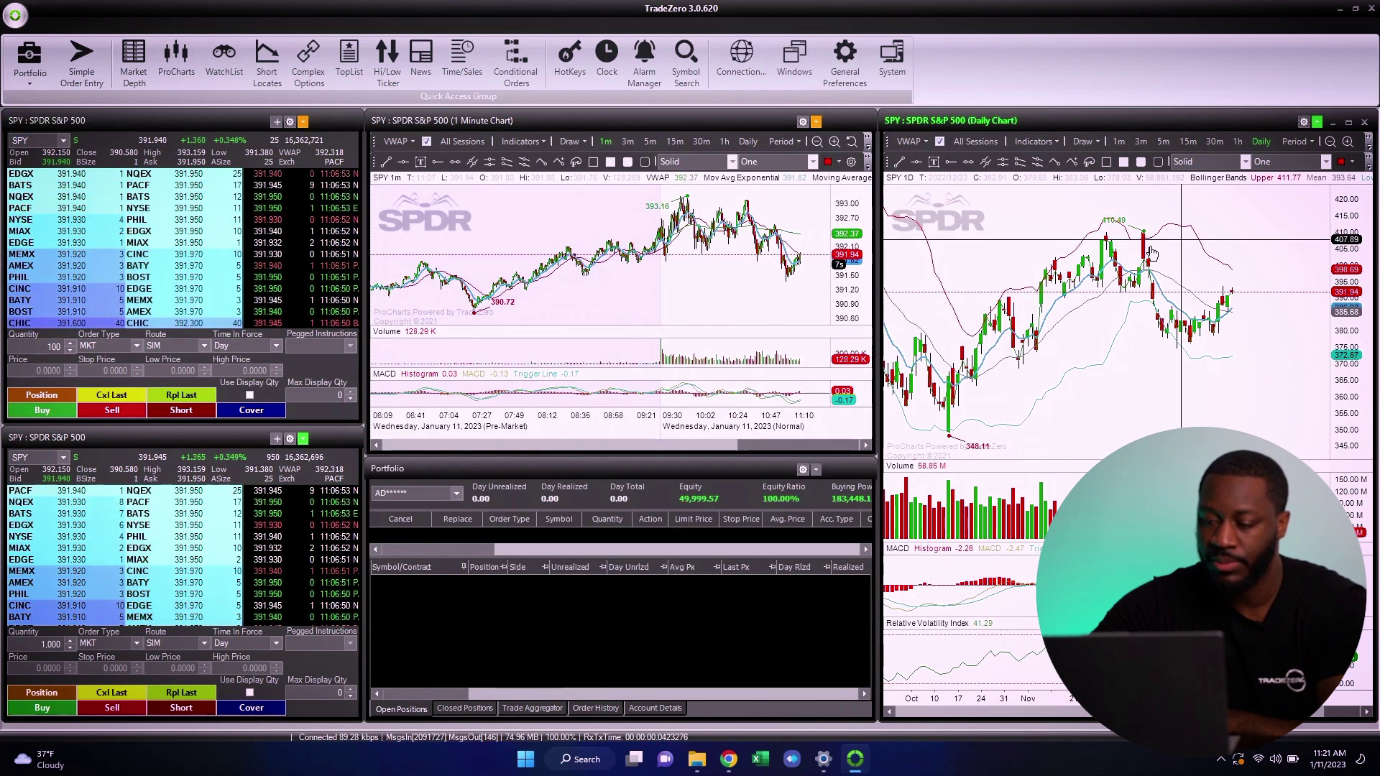
click(632, 237)
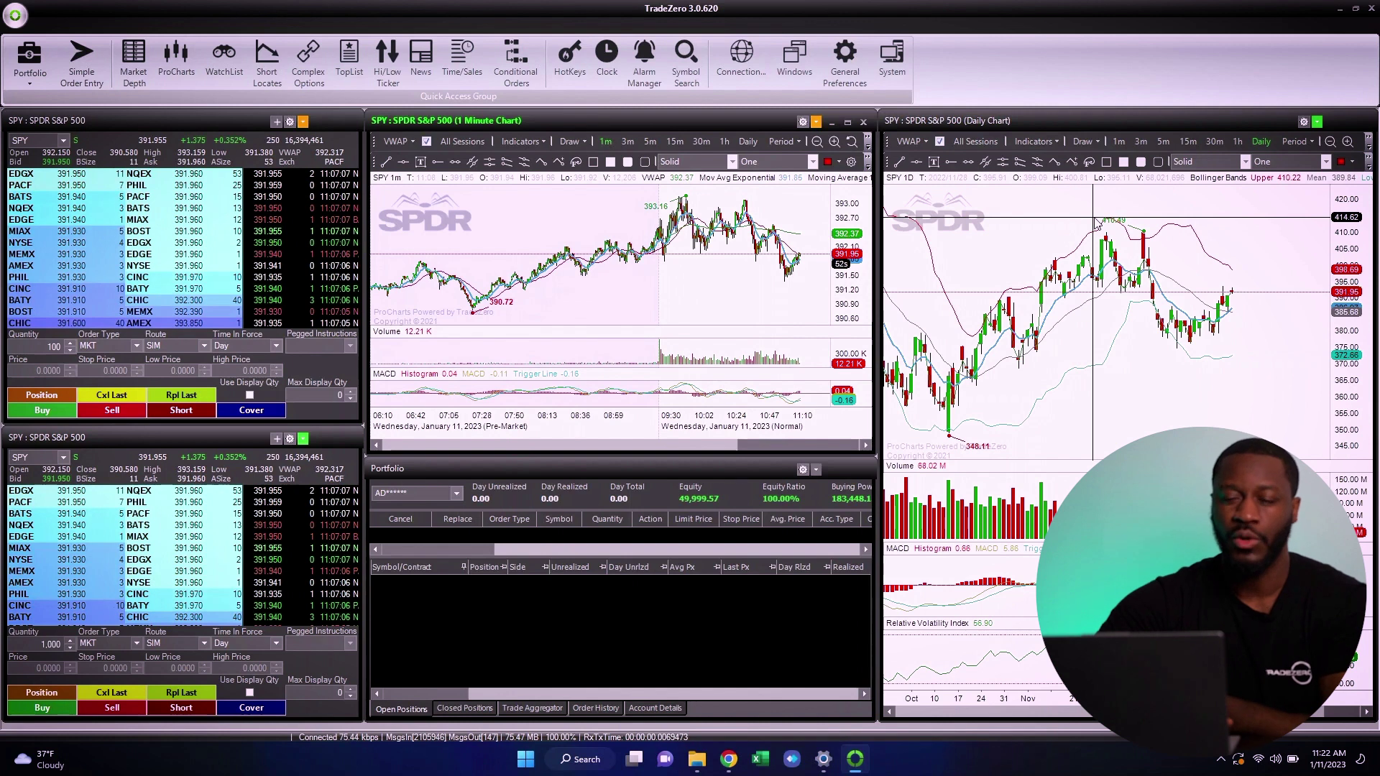
click(1096, 224)
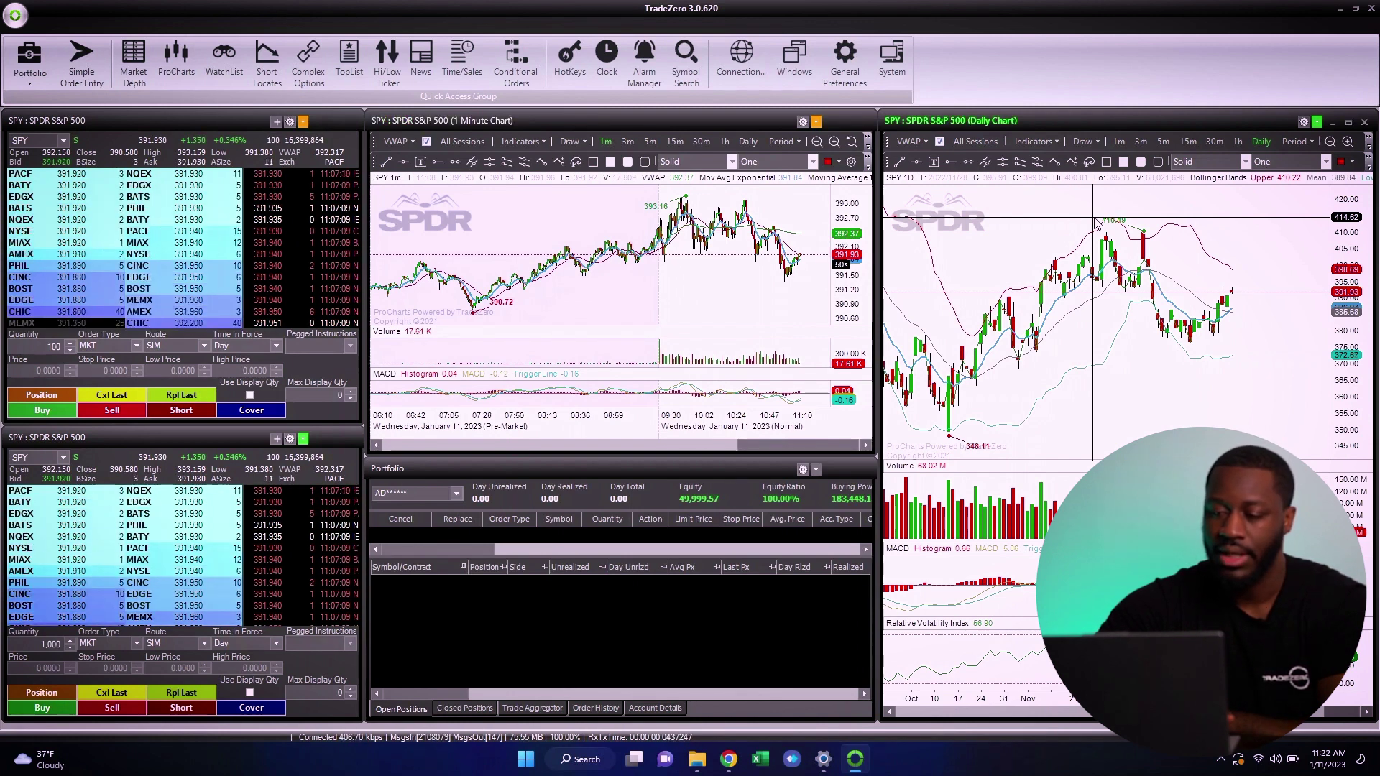
key(ctrl+Tab)
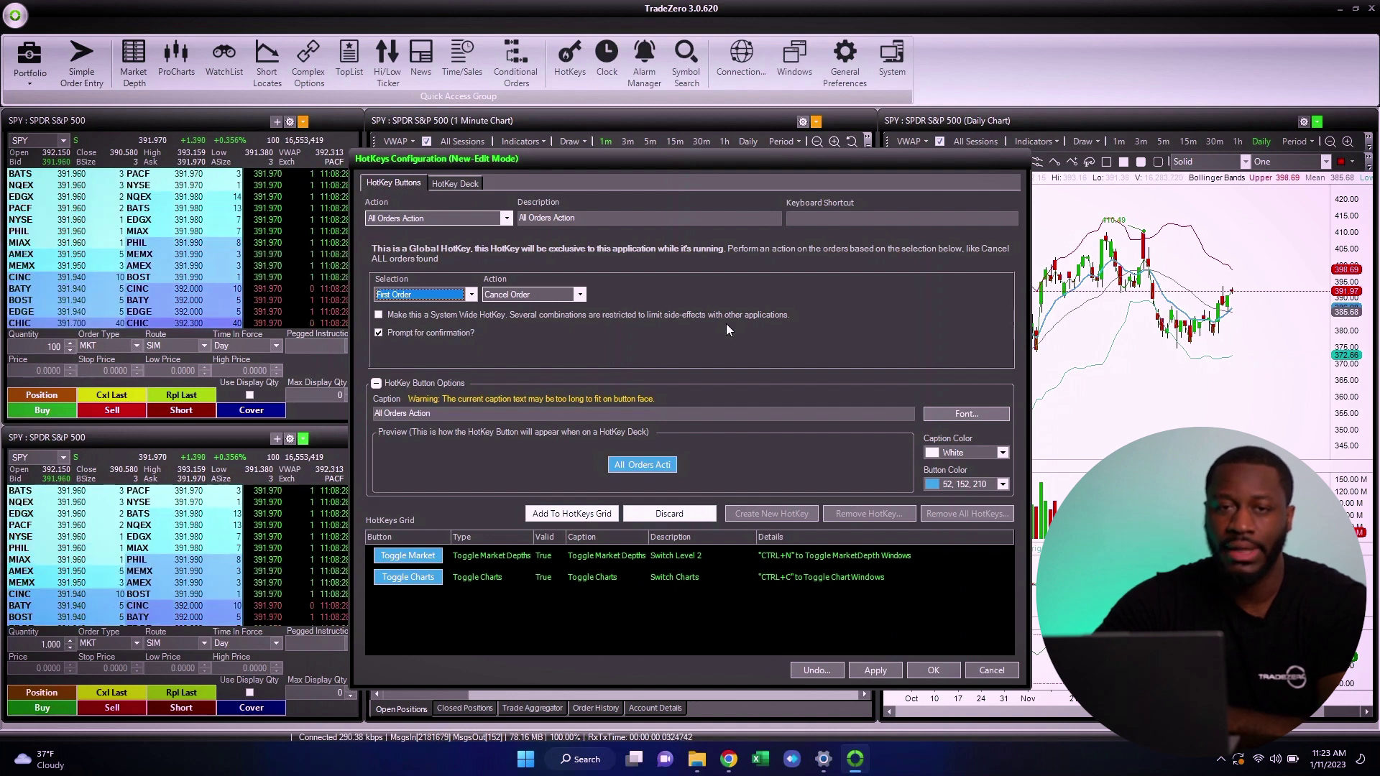
Keep All Orders Action as the new hotkey's action and review which order selections it offers
click(497, 220)
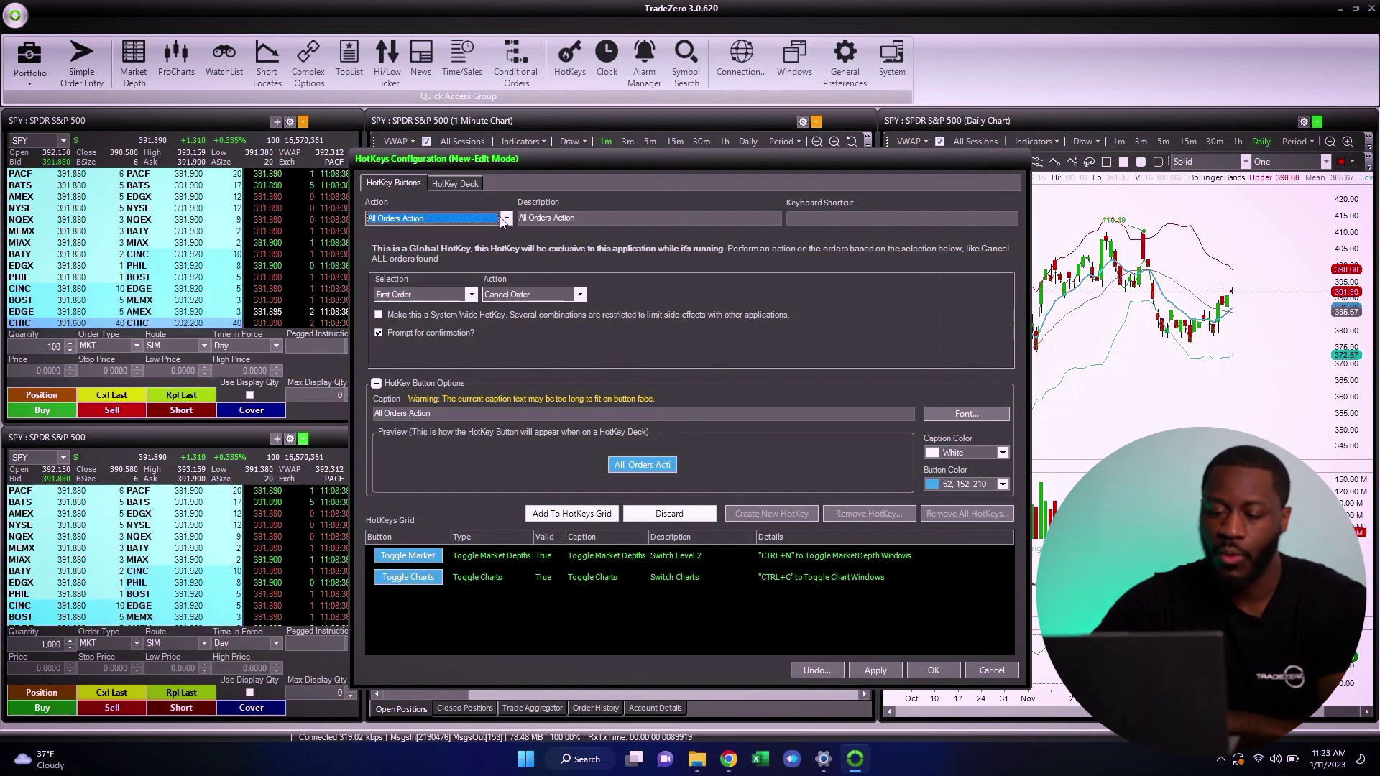
click(501, 220)
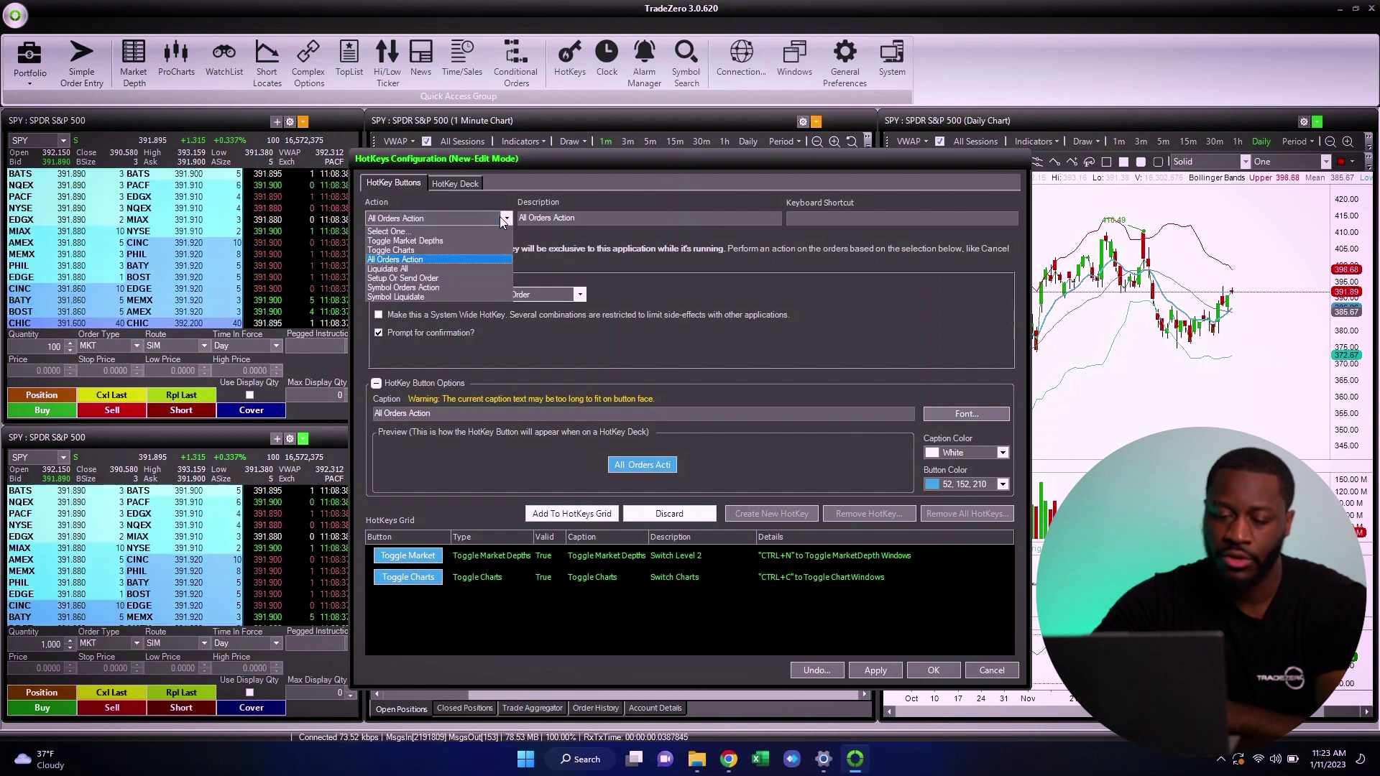
click(430, 259)
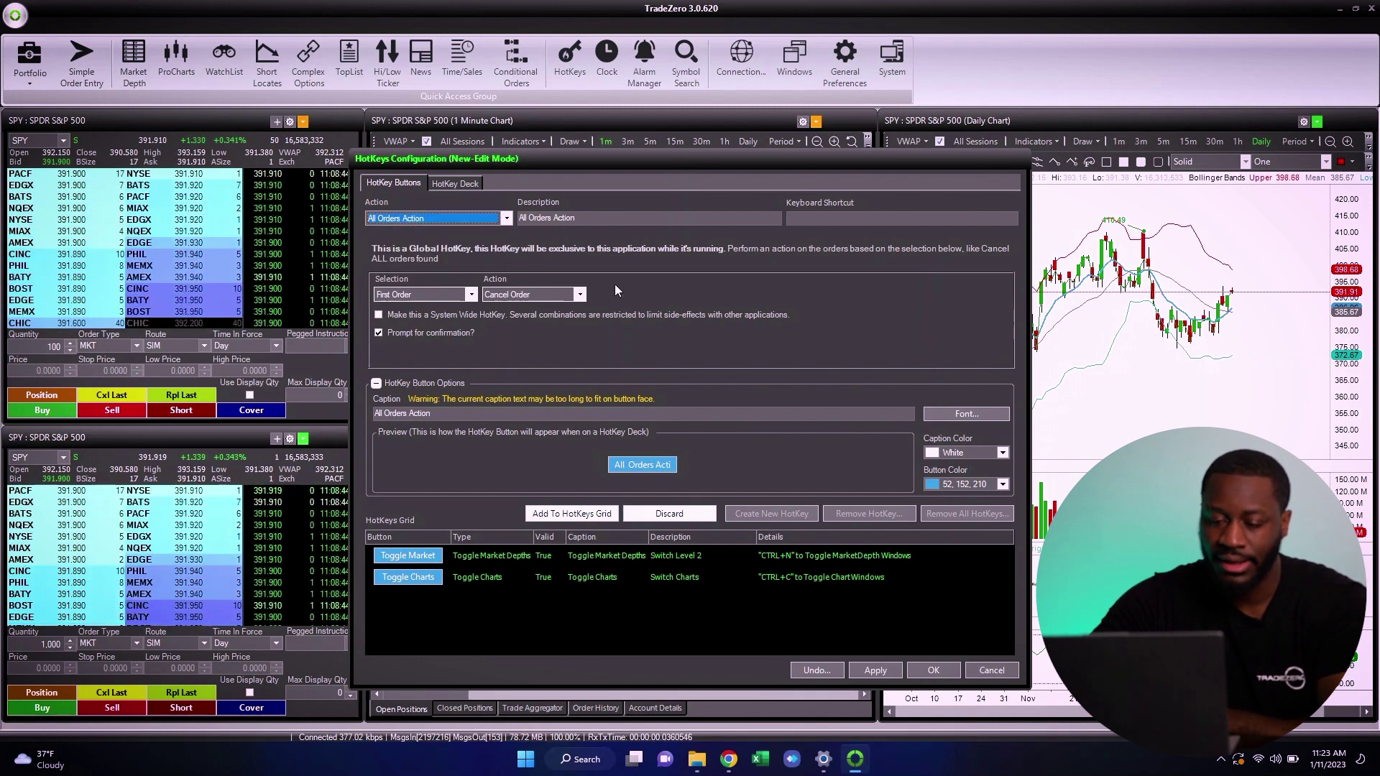
click(472, 295)
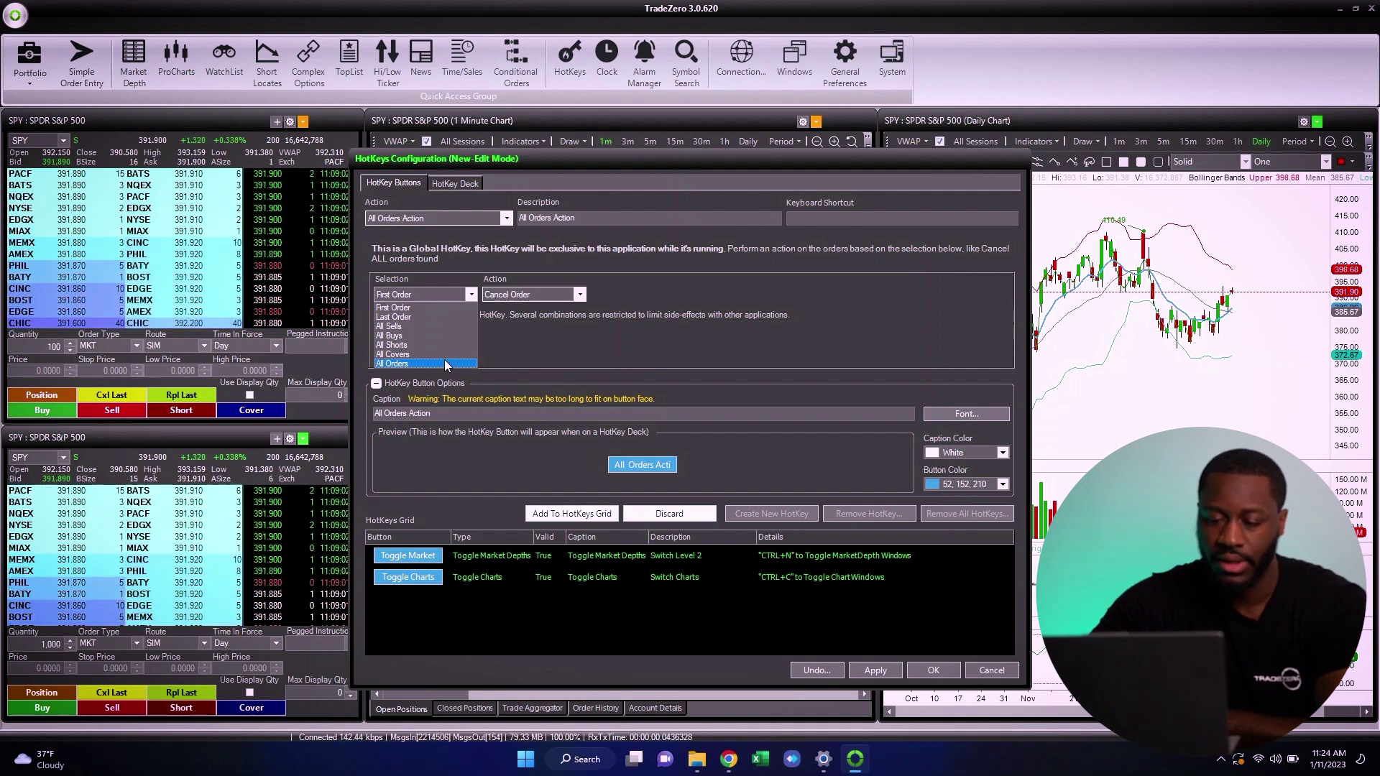
click(529, 341)
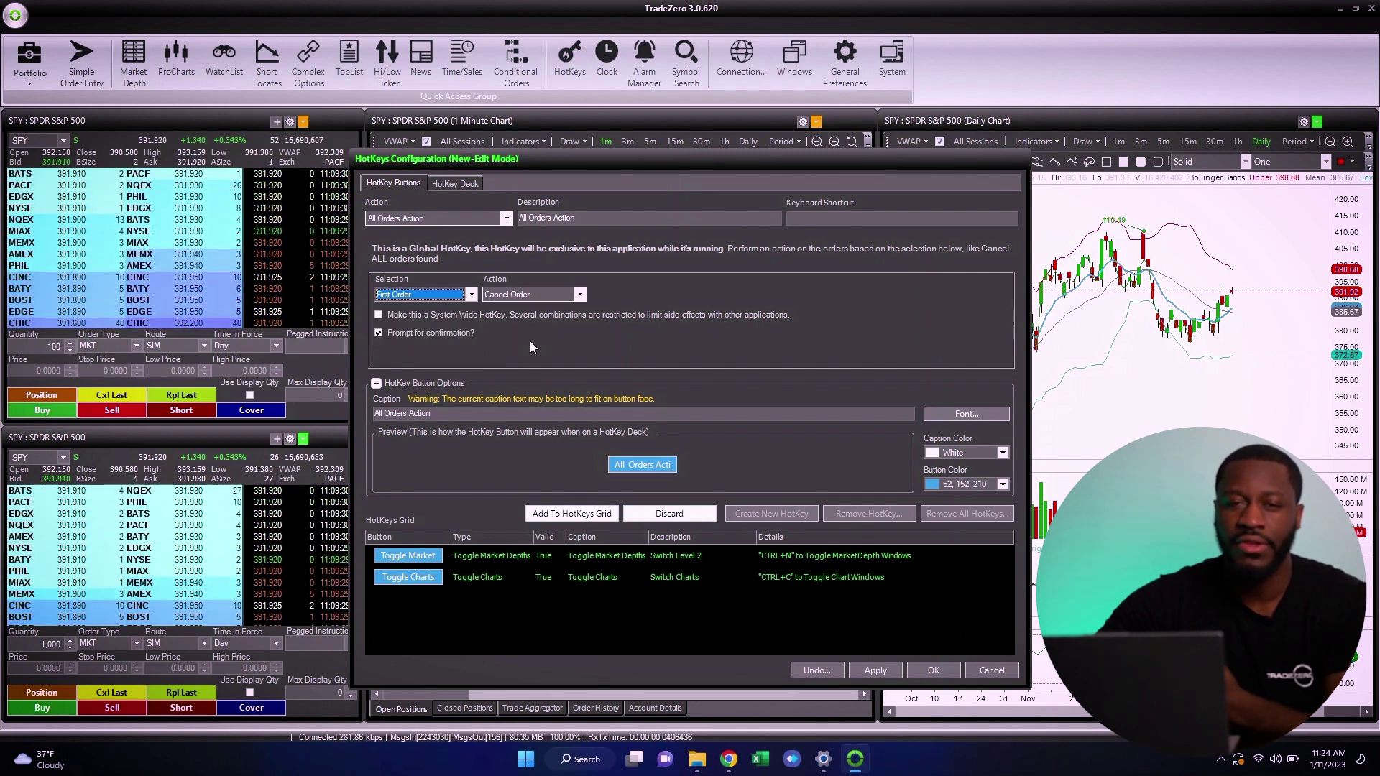
Configure the new All Orders Action hotkey to use Cancel Order on All Buys
click(557, 296)
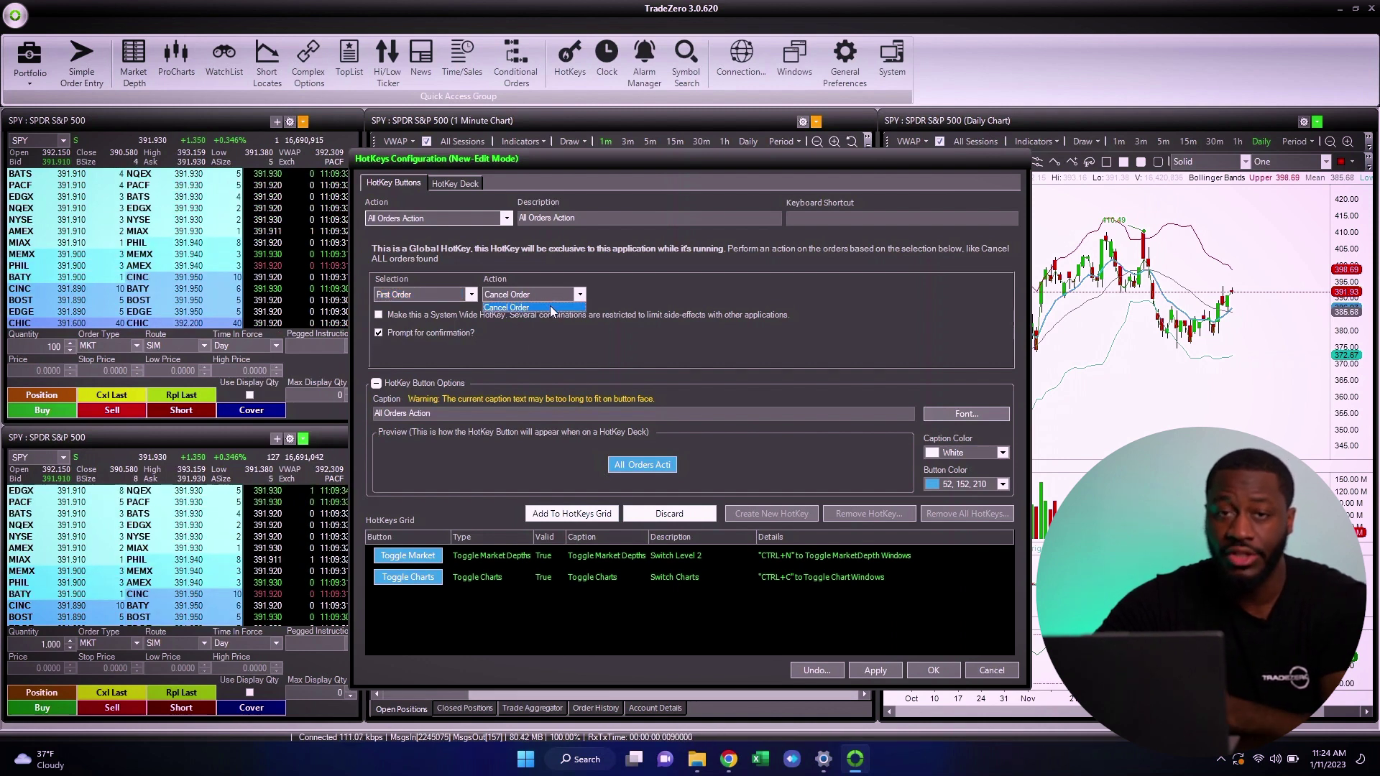
click(553, 309)
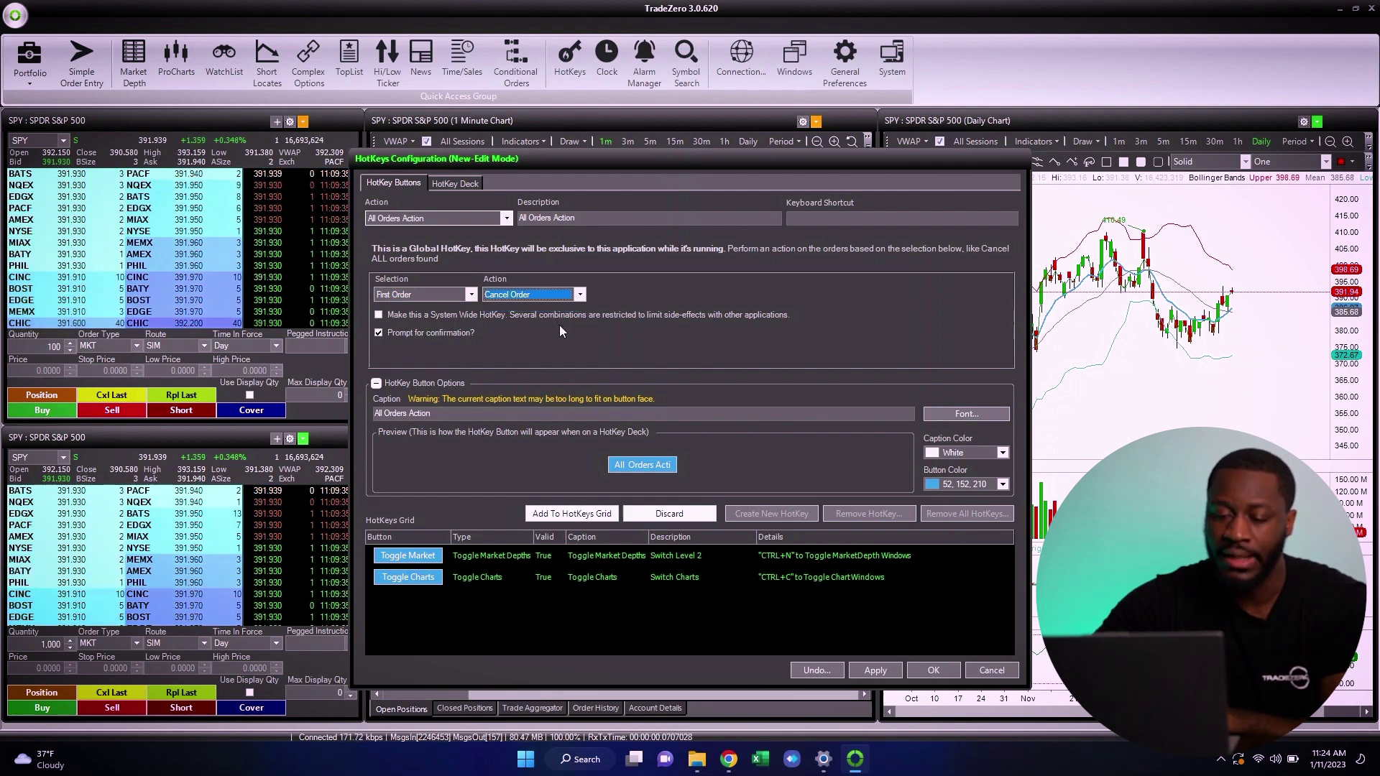
click(472, 296)
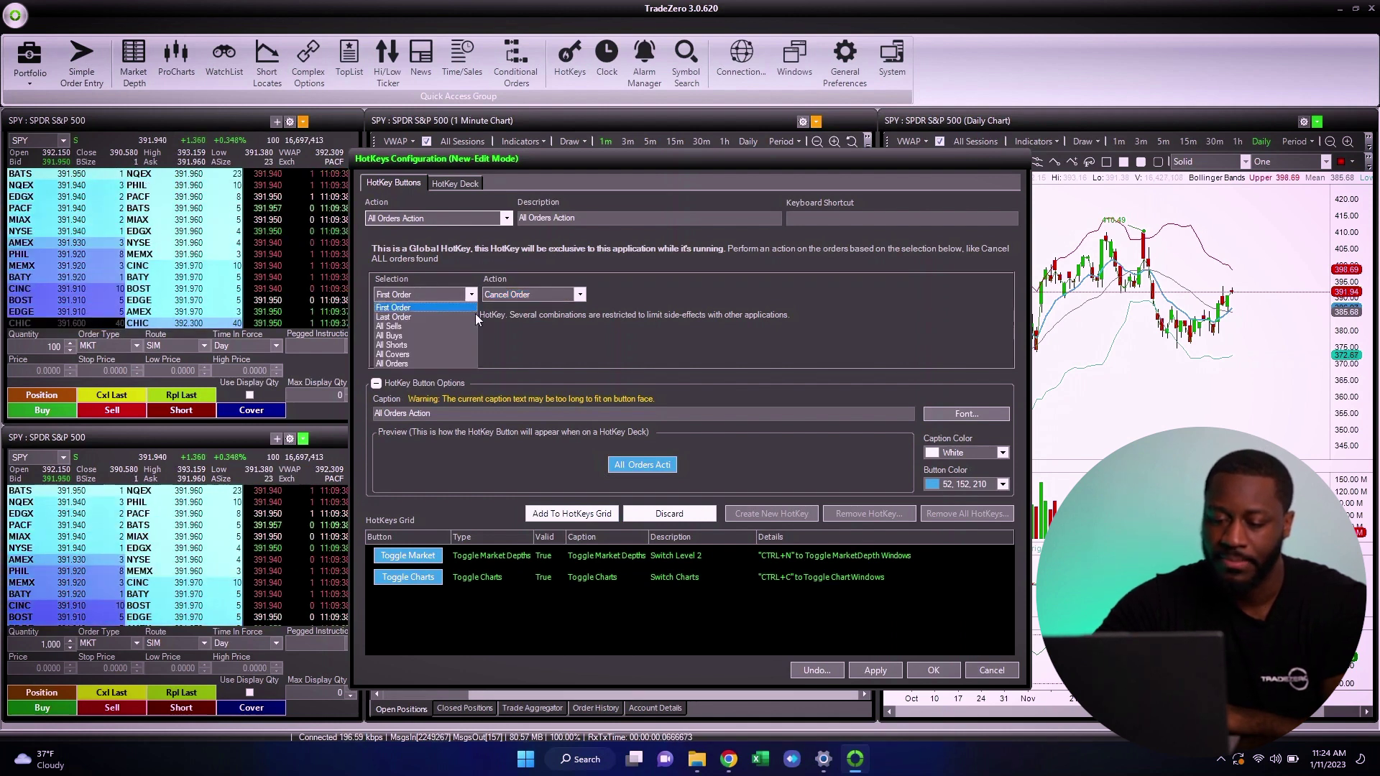
click(426, 334)
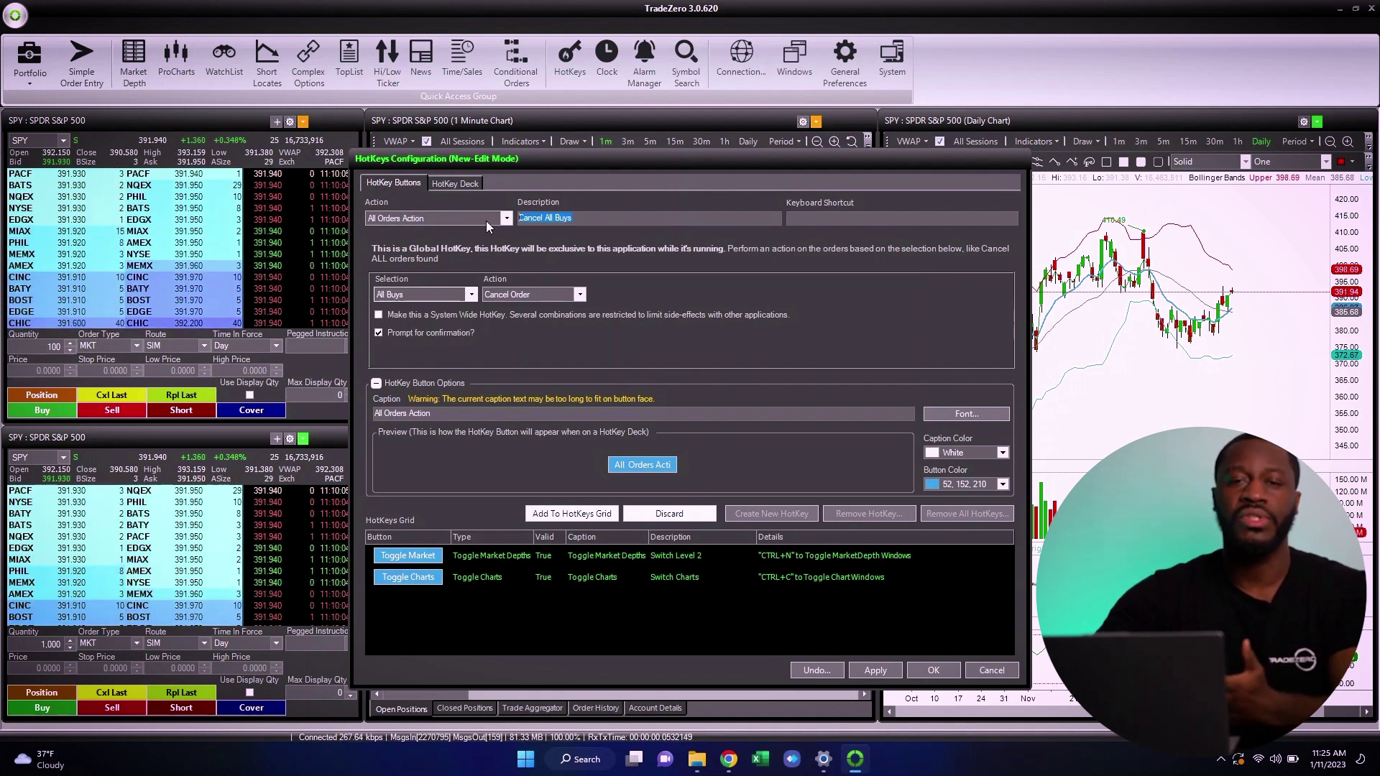
Describe the new hotkey as Cancel All Buys and assign it the CTRL+X shortcut
text(C)
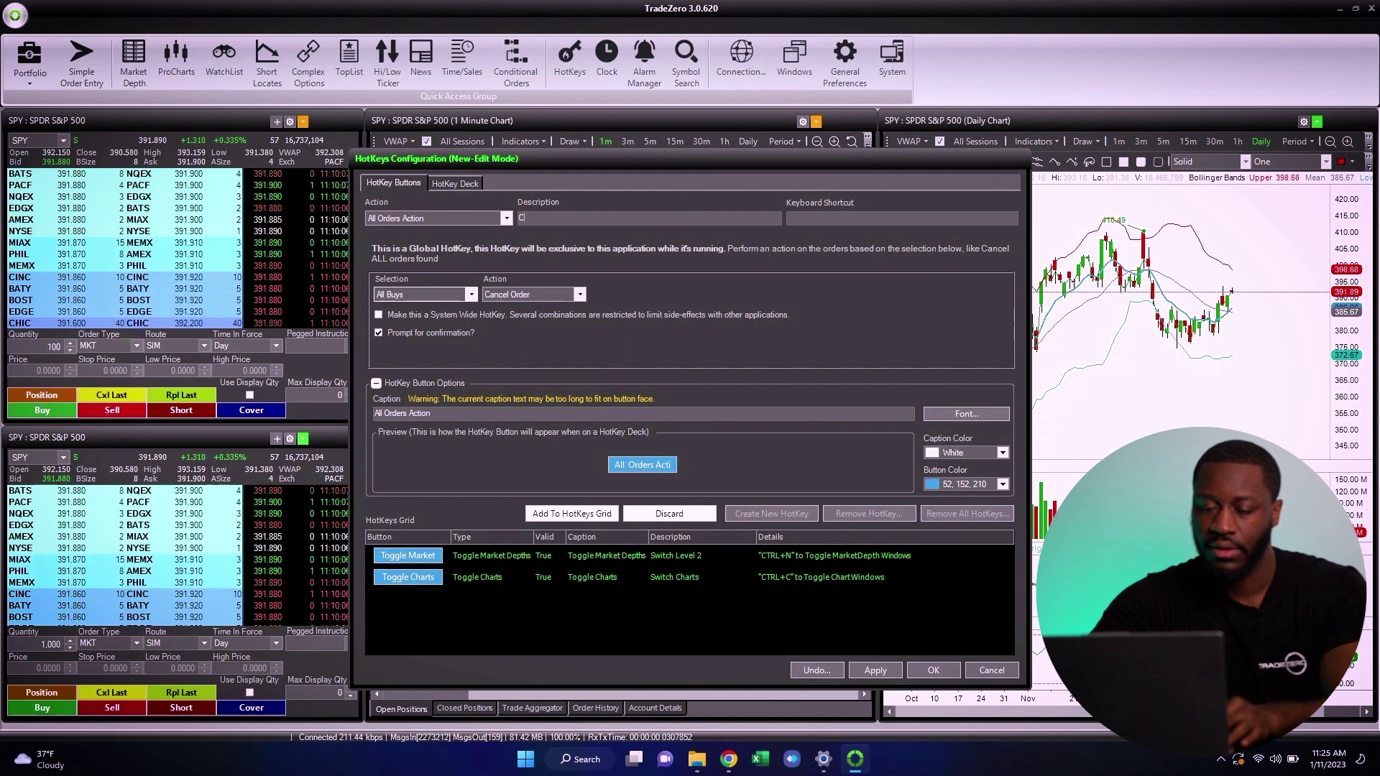
text(ancel aAll Buys)
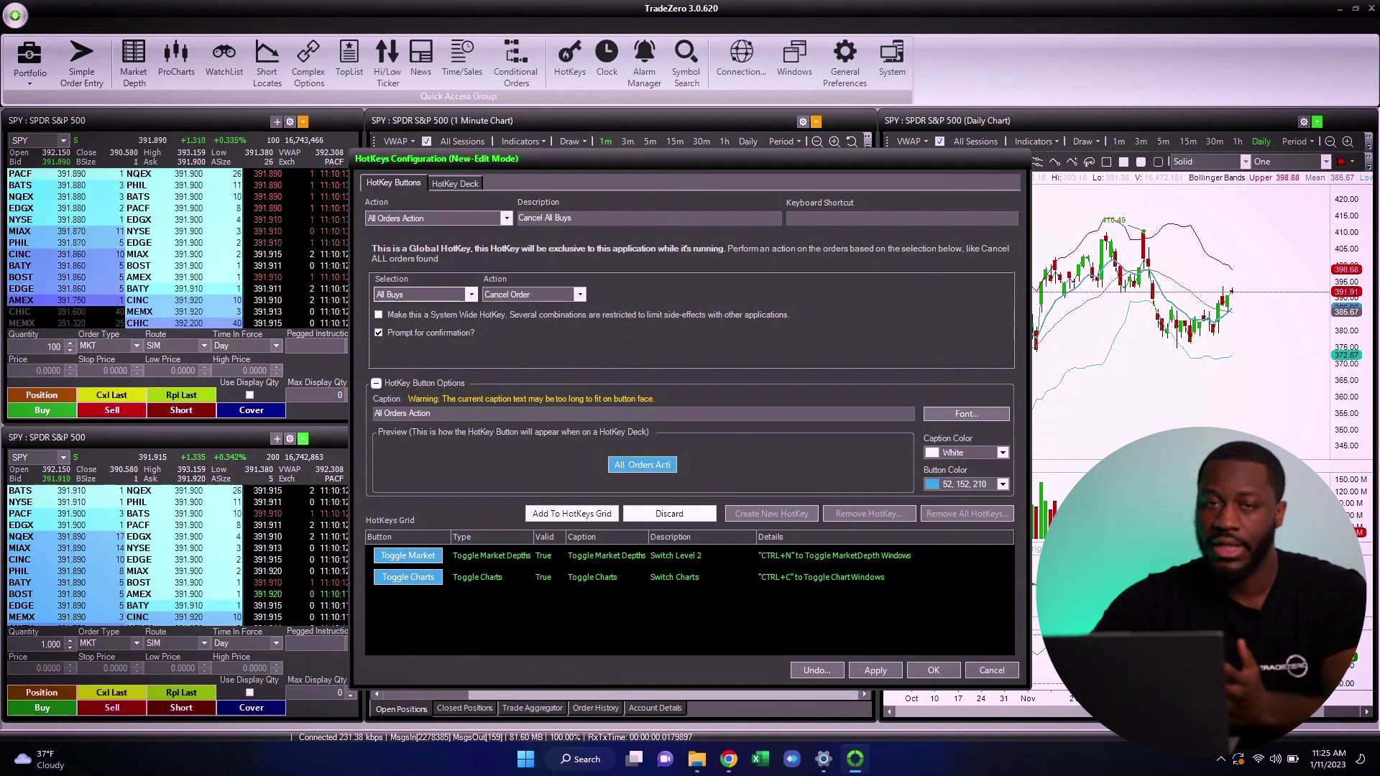
click(789, 218)
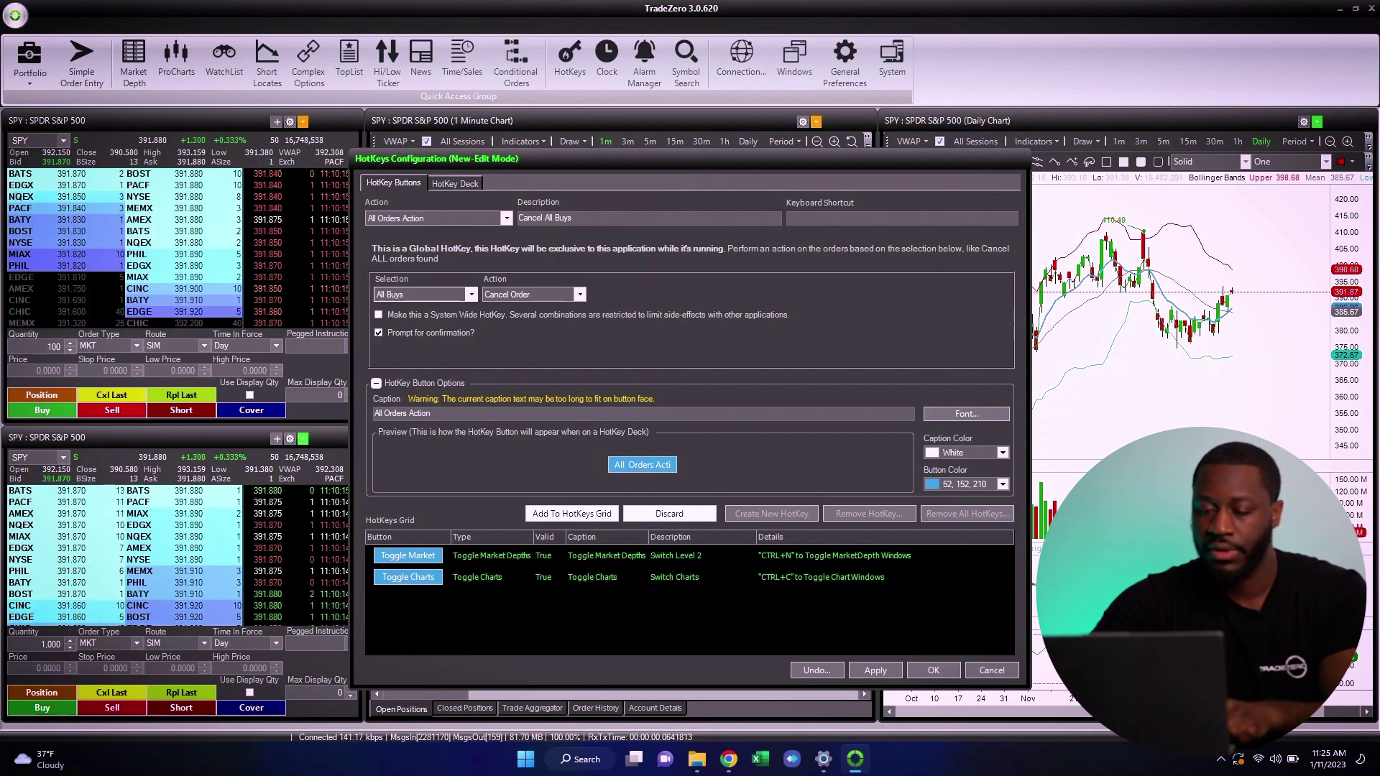
key(ctrl+x)
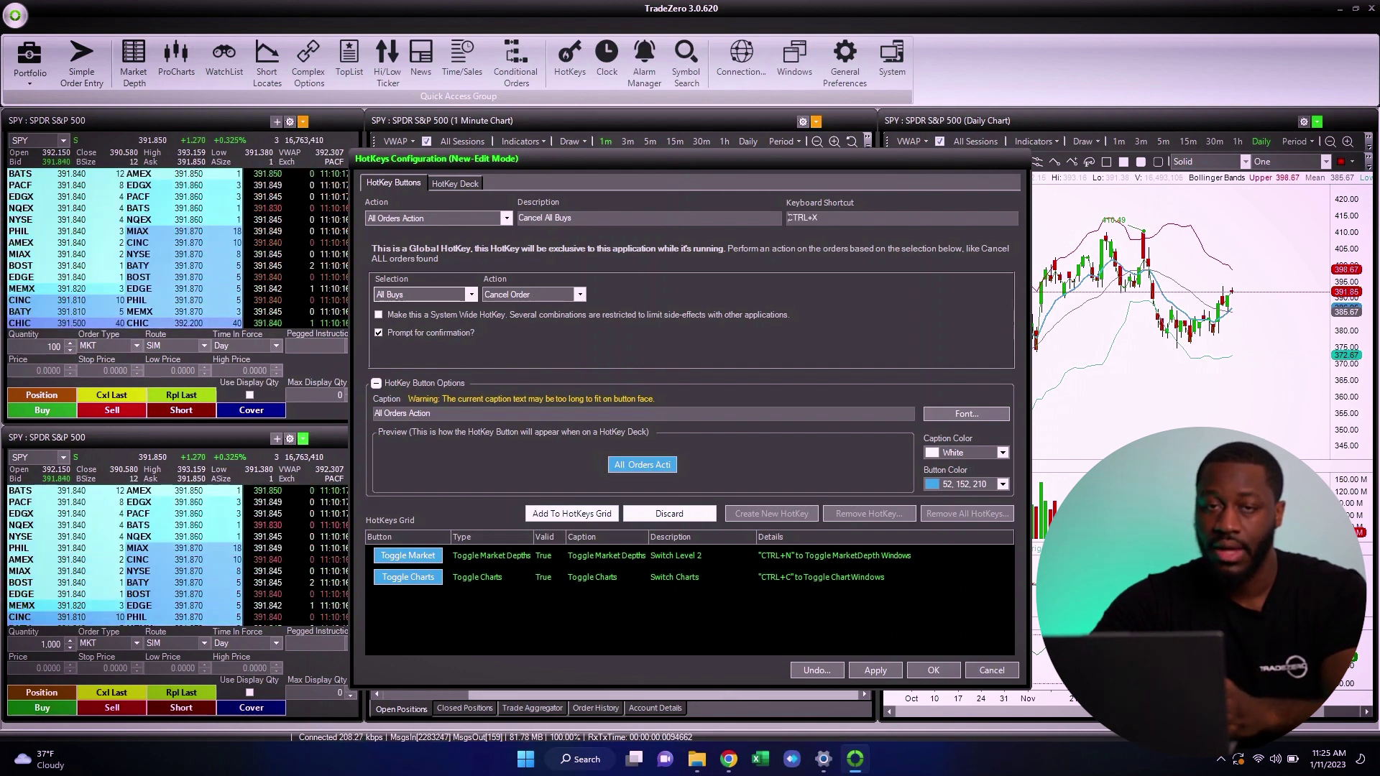
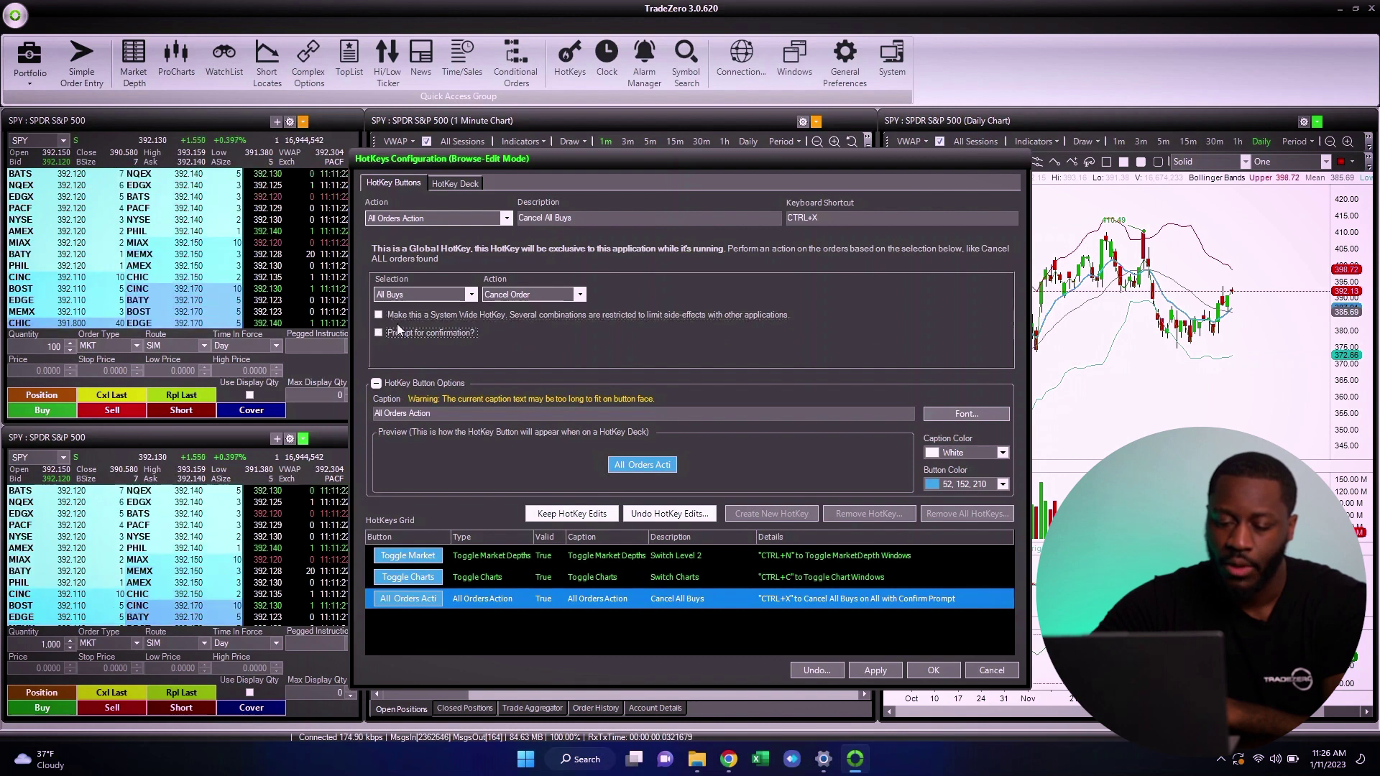
Make the Cancel All Buys hotkey system wide and try to apply it with its CTRL+X shortcut
click(403, 313)
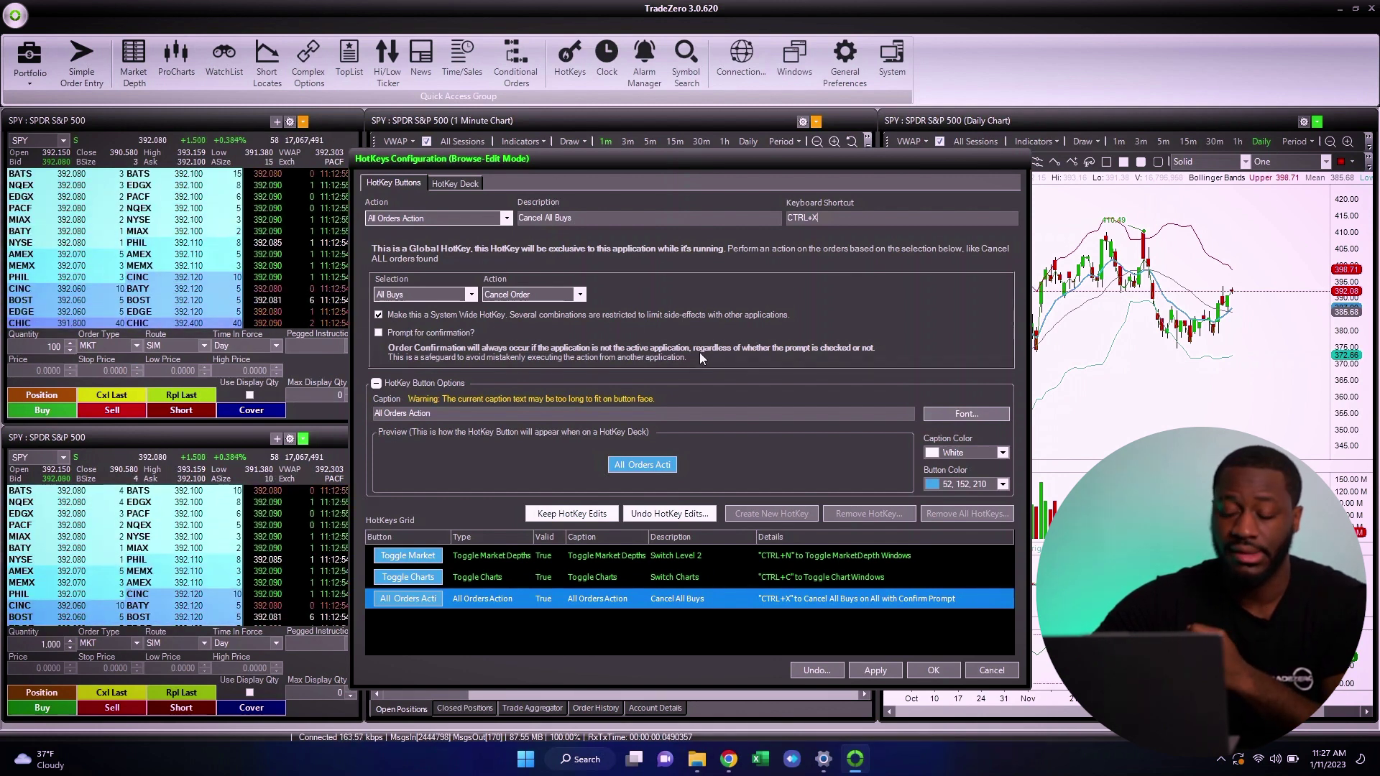
click(875, 670)
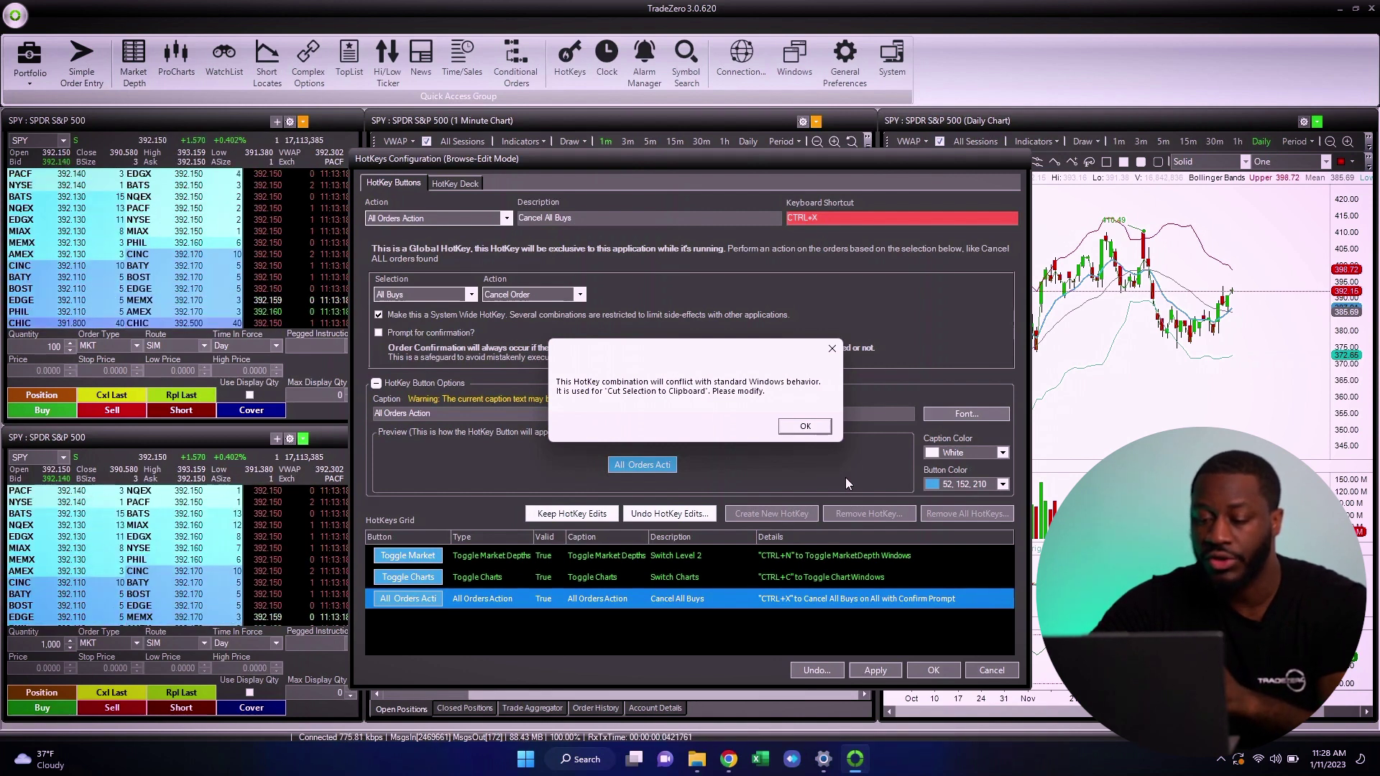
click(804, 427)
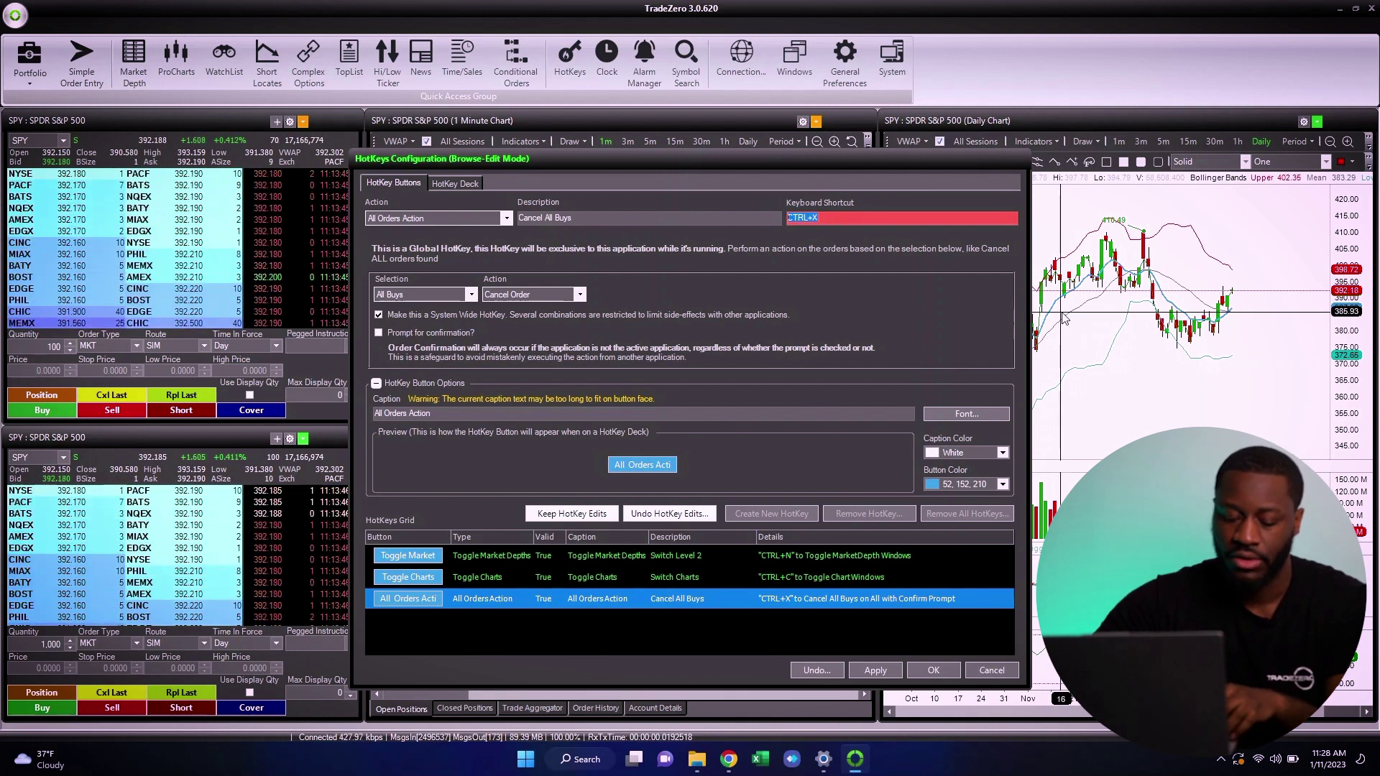
Change the Cancel All Buys shortcut to CTRL+1, apply it and close the hotkey configuration
key(ctrl+1)
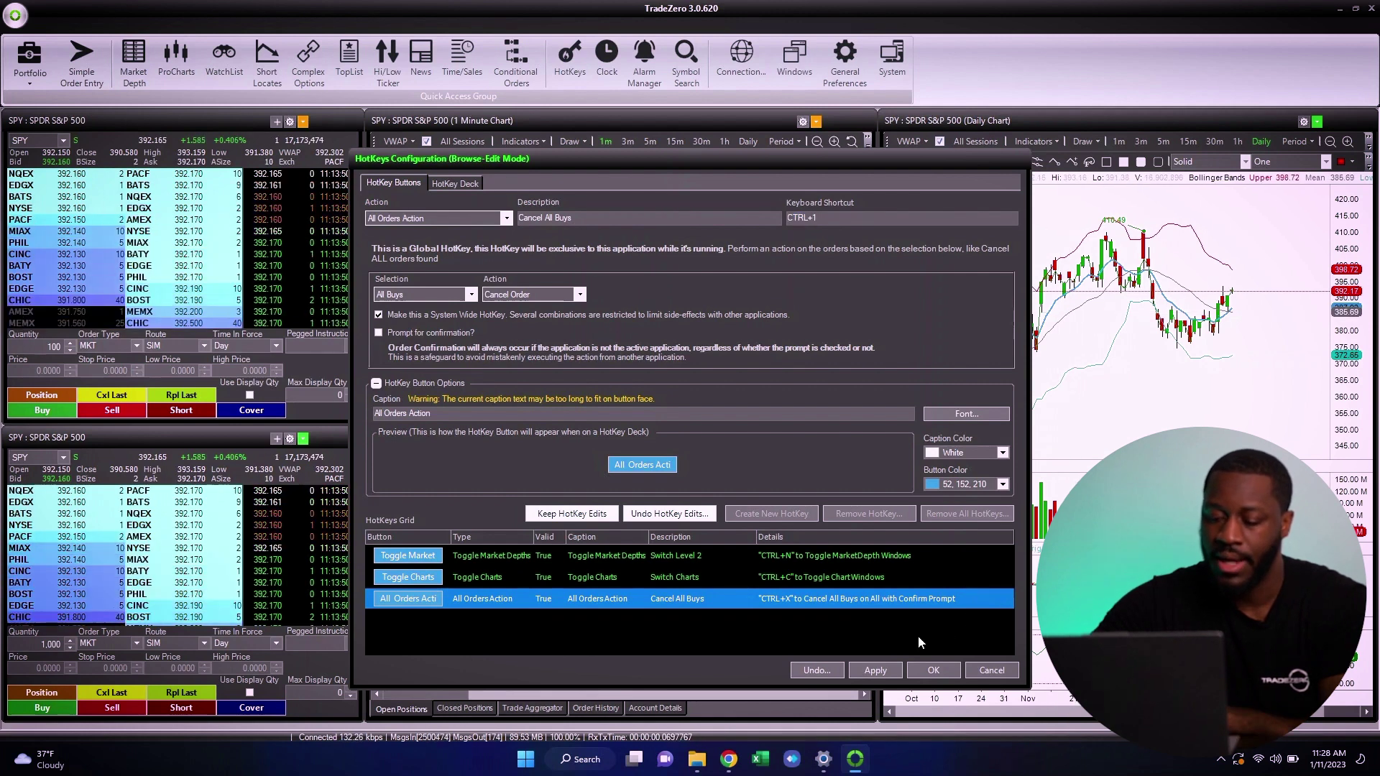
click(875, 670)
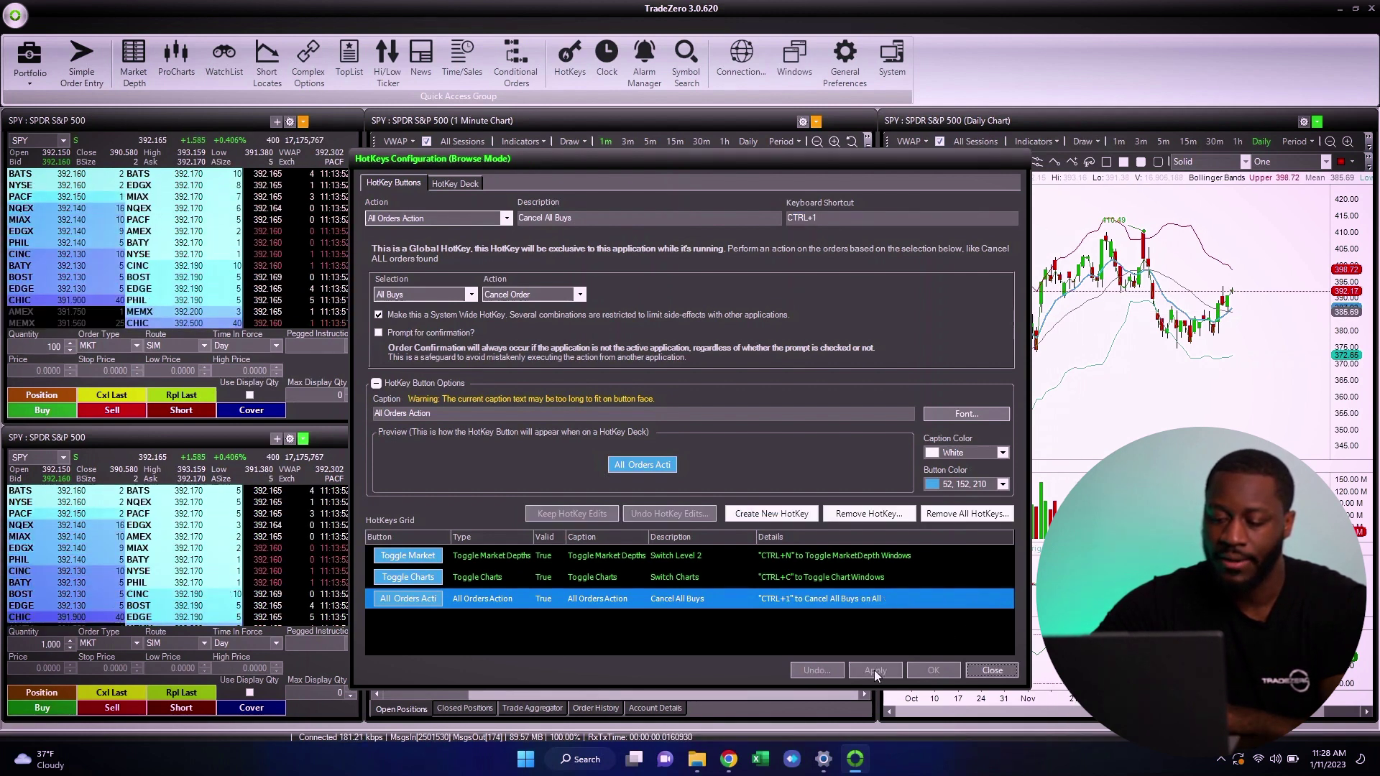
click(989, 671)
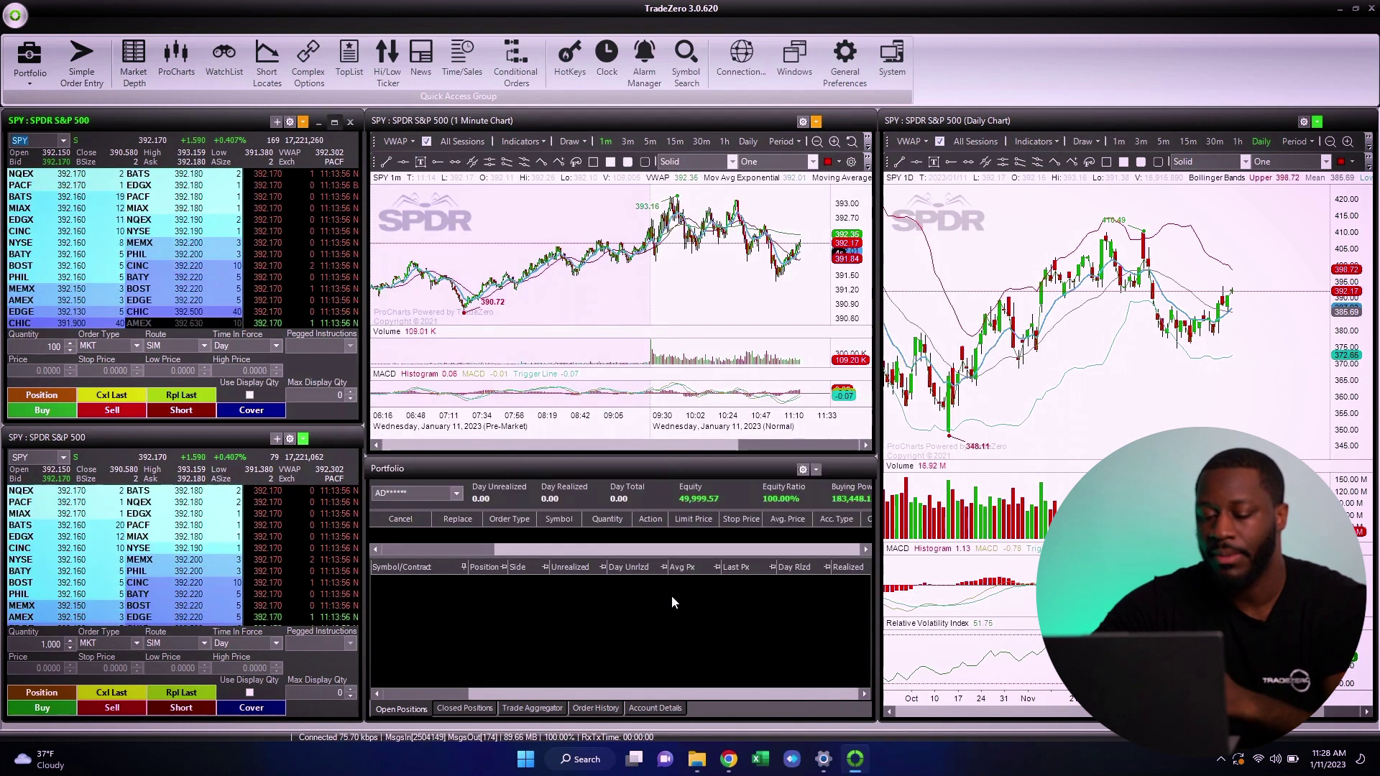
Load AAPL in the first Level II window and set up a limit (LMT) order priced at 125
text(AAPL)
key(Return)
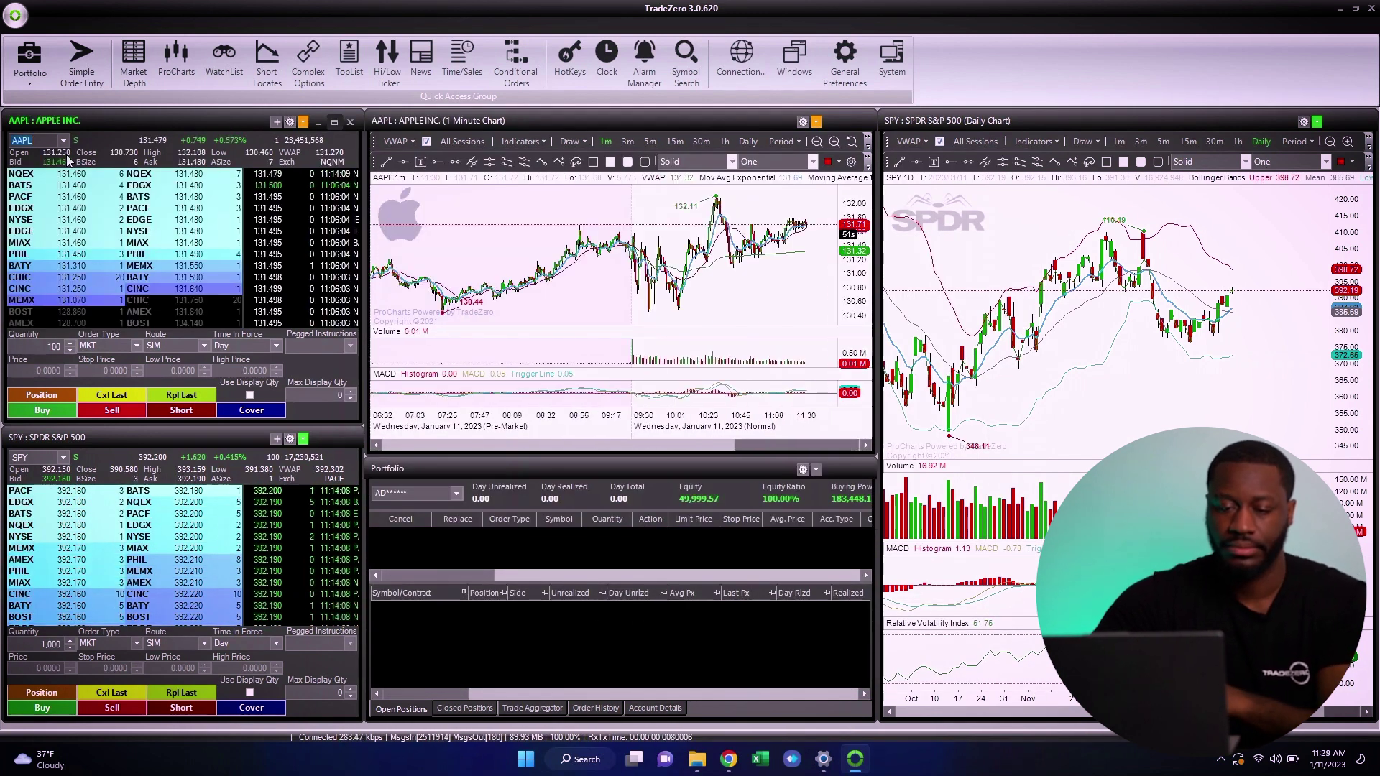
click(48, 345)
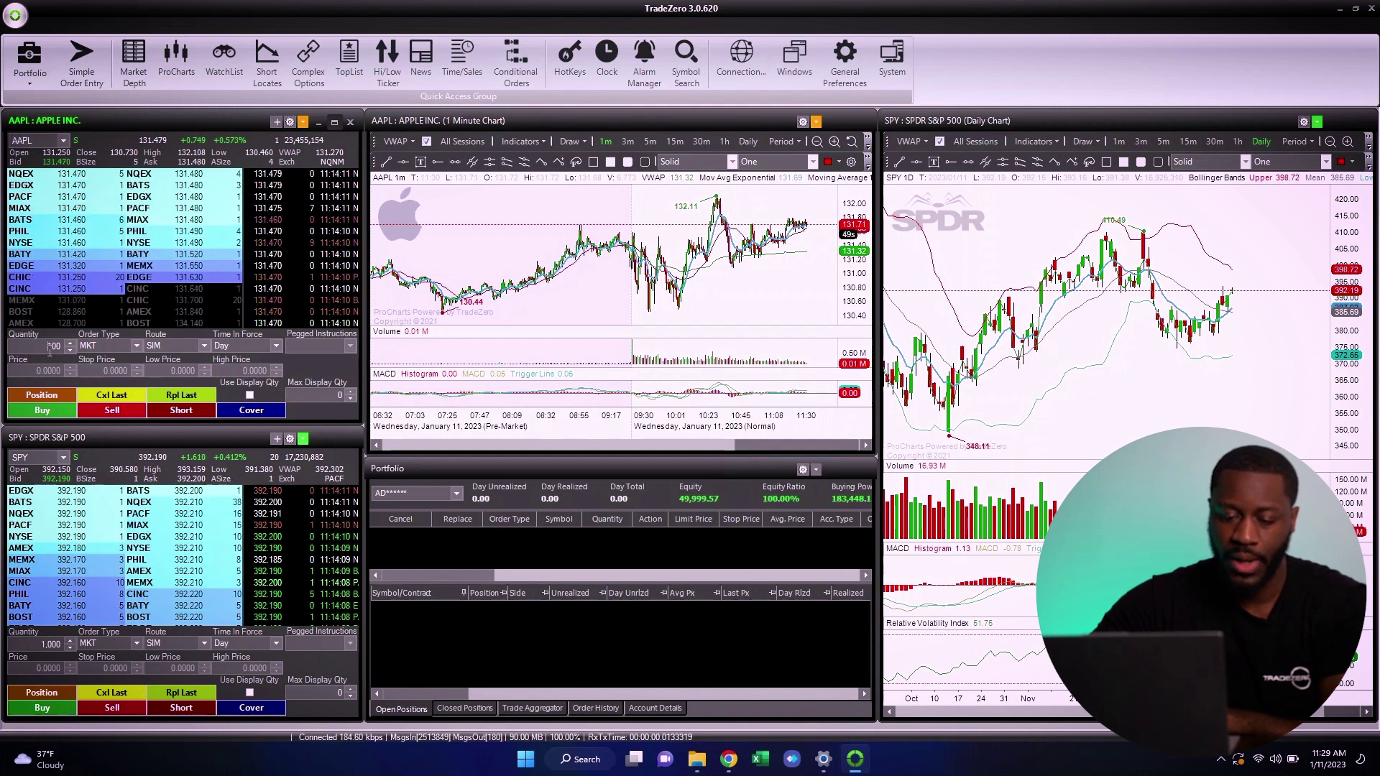
click(136, 347)
click(122, 368)
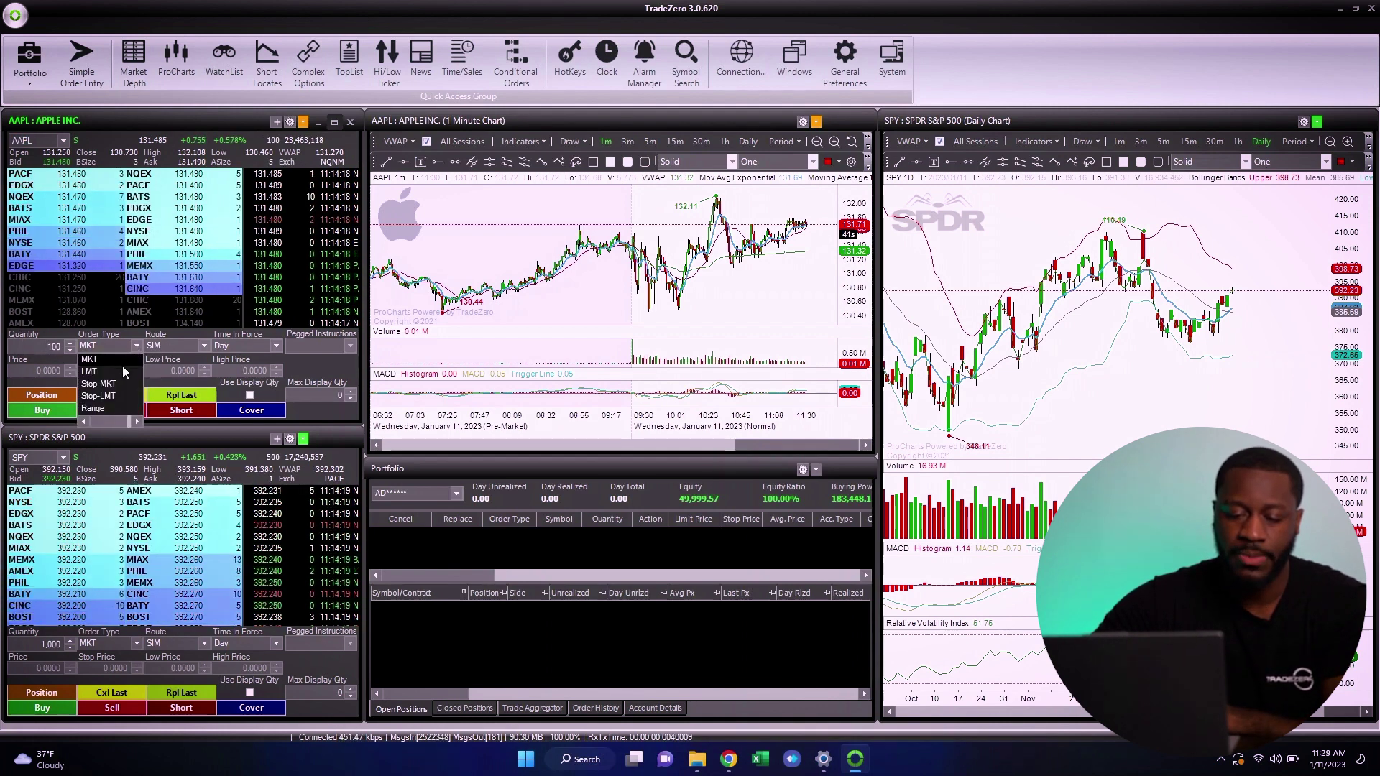
key(Tab)
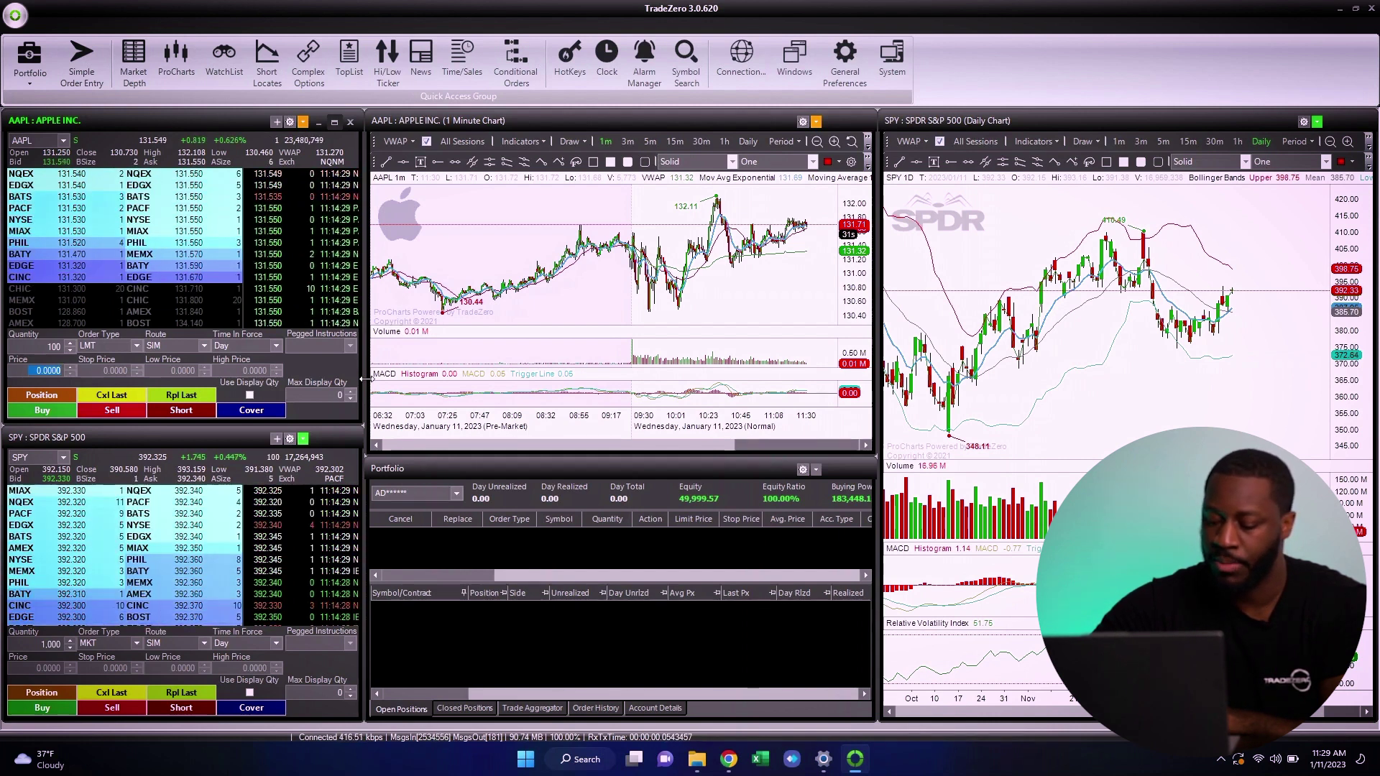
text(125)
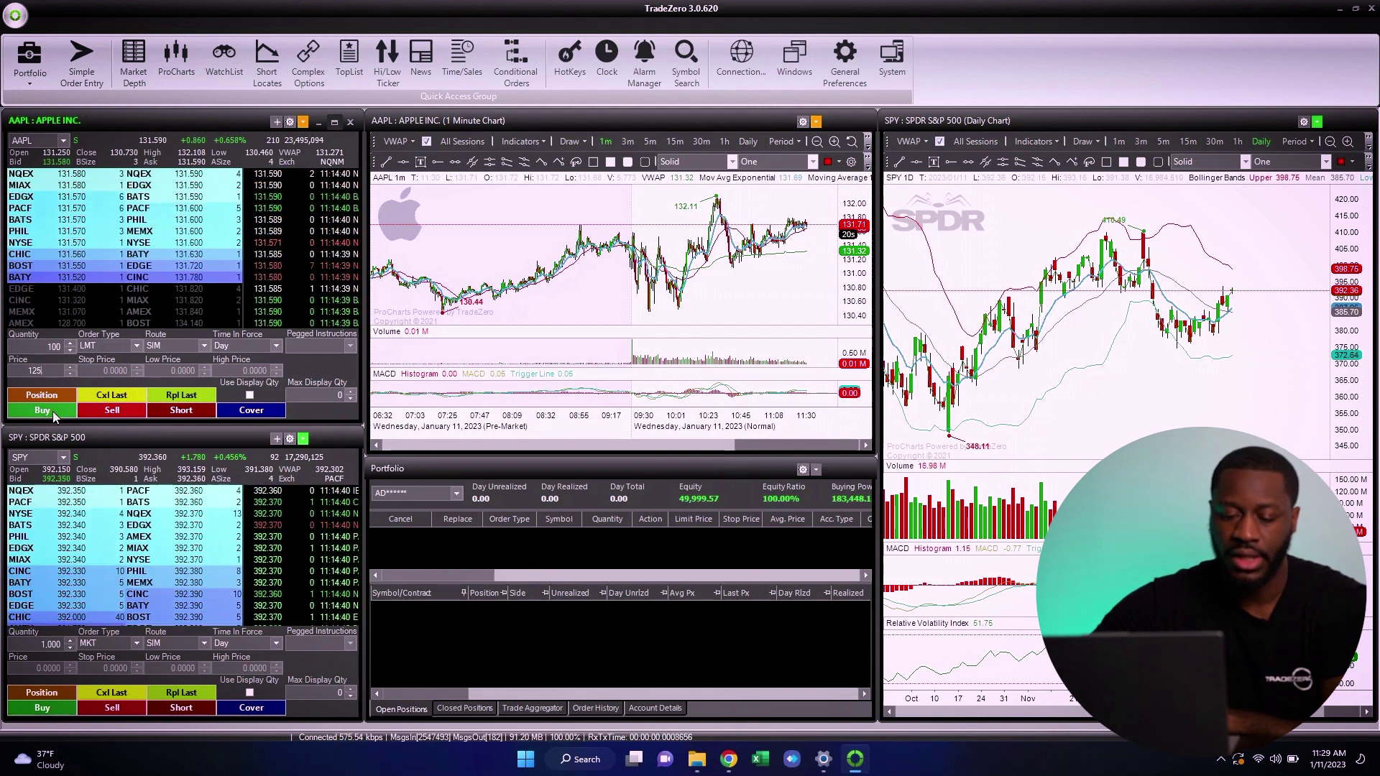
Submit three buy limit orders for 100 AAPL shares at 125 and cancel them with the Cancel All Buys hotkey
click(51, 411)
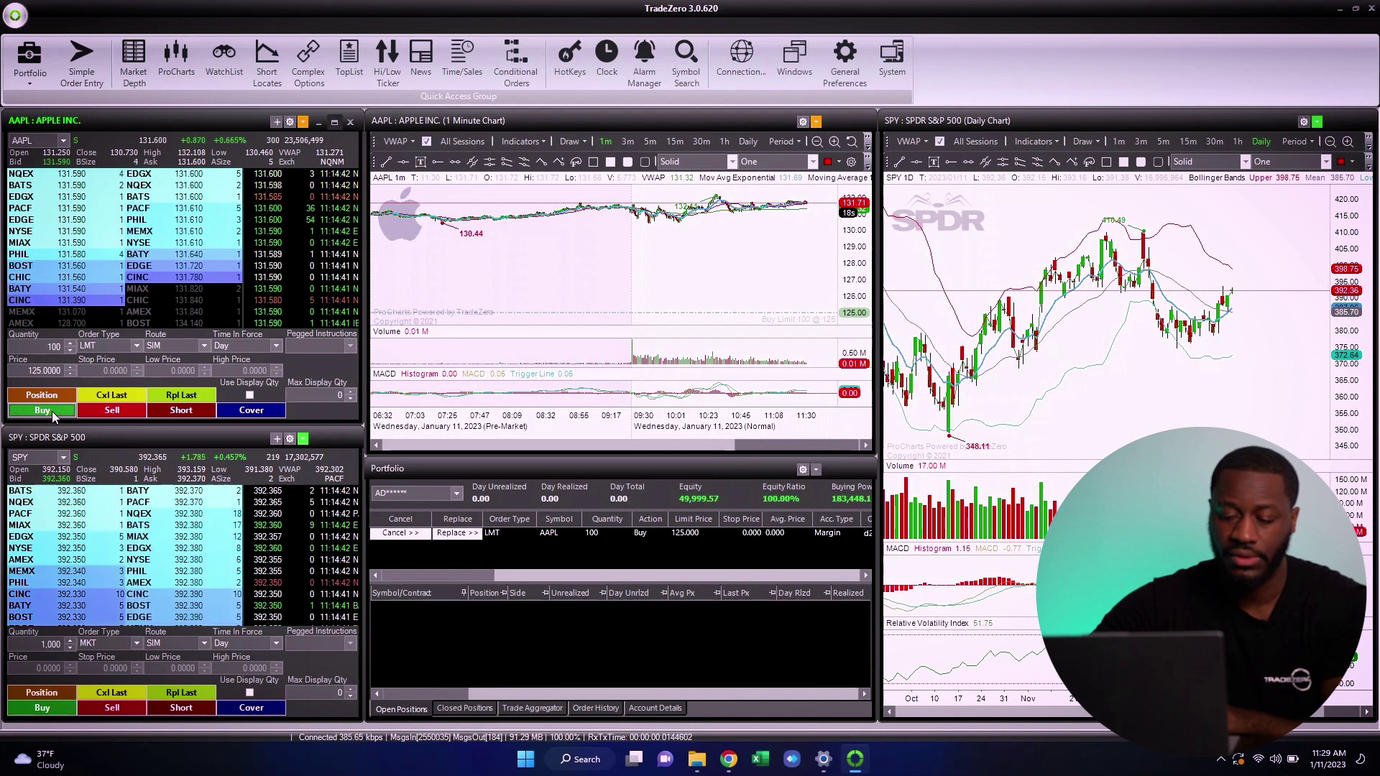
click(52, 411)
click(52, 411)
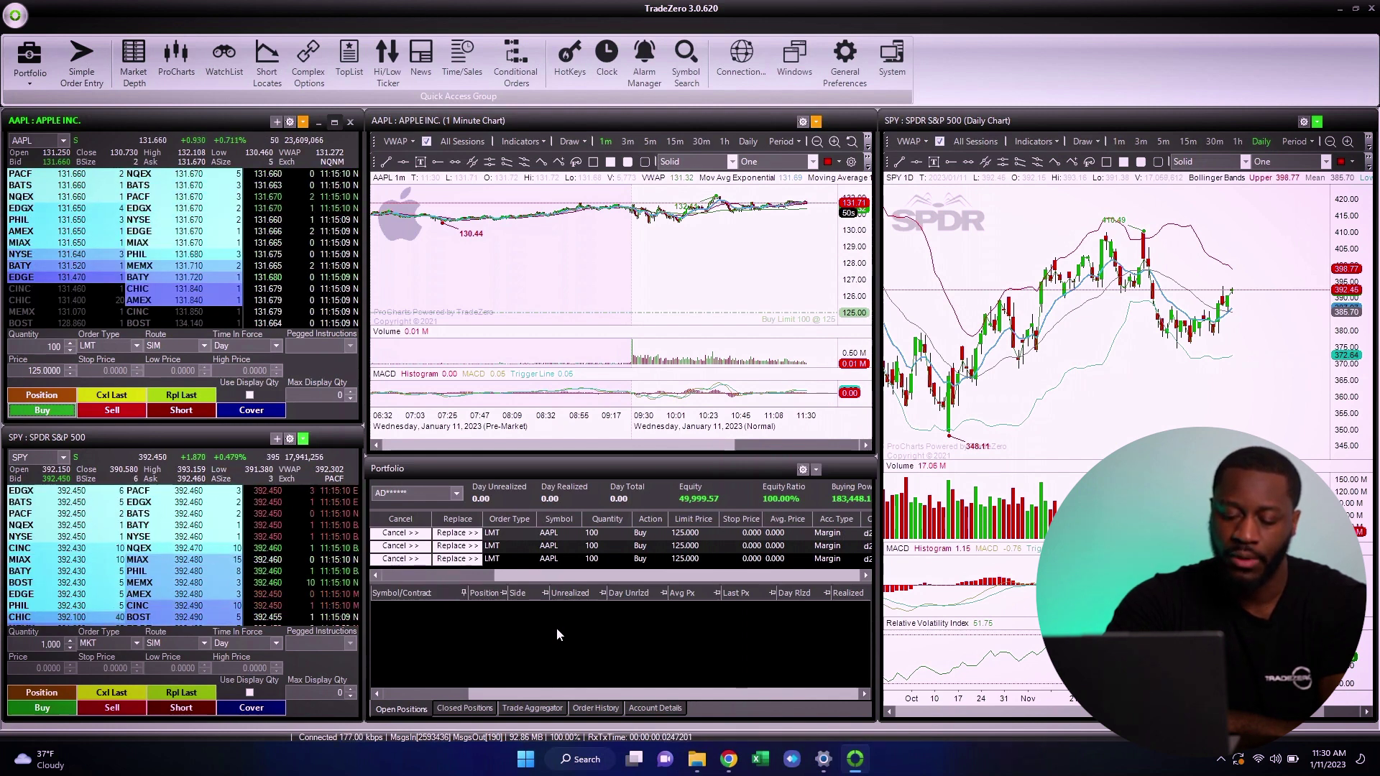
key(Escape)
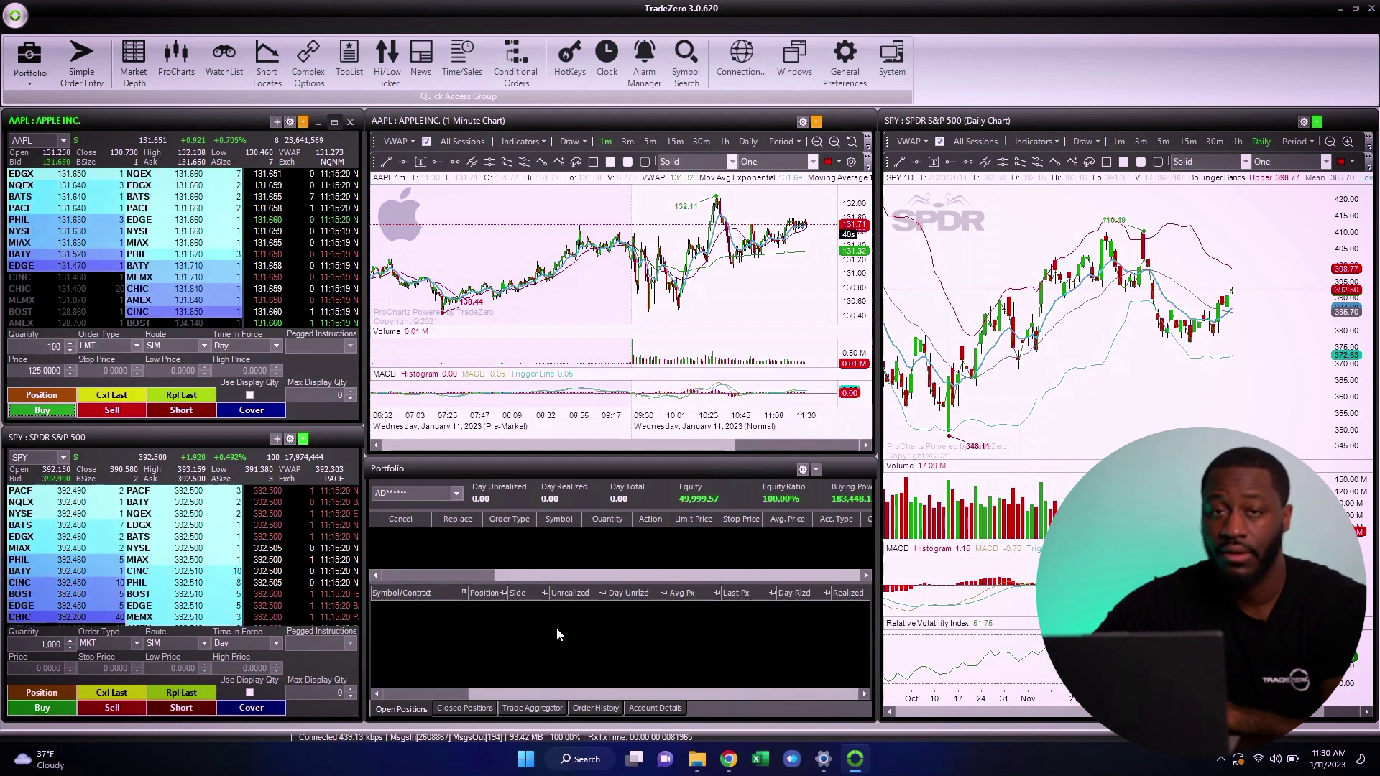
Reopen the hotkey configuration and add another All Orders Action hotkey with the All Orders selection
click(570, 61)
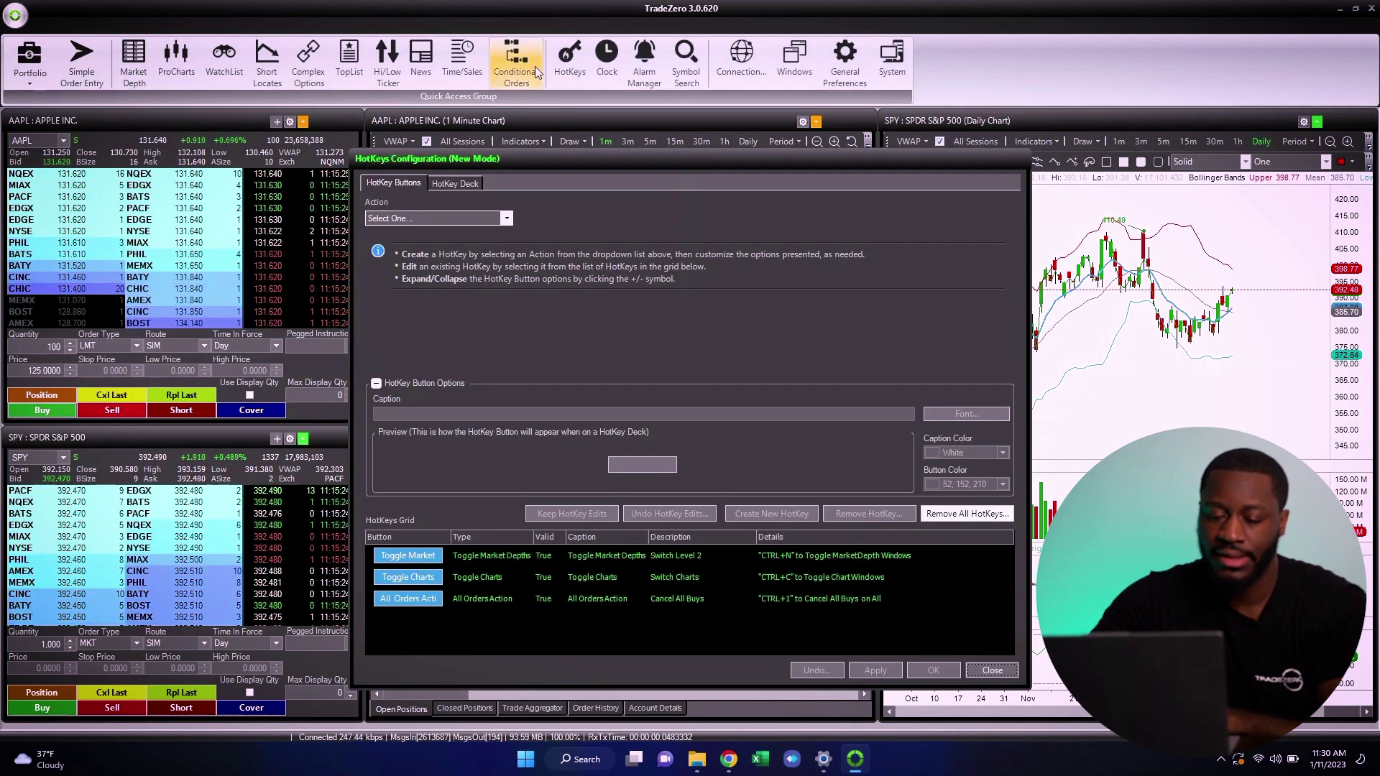
click(490, 218)
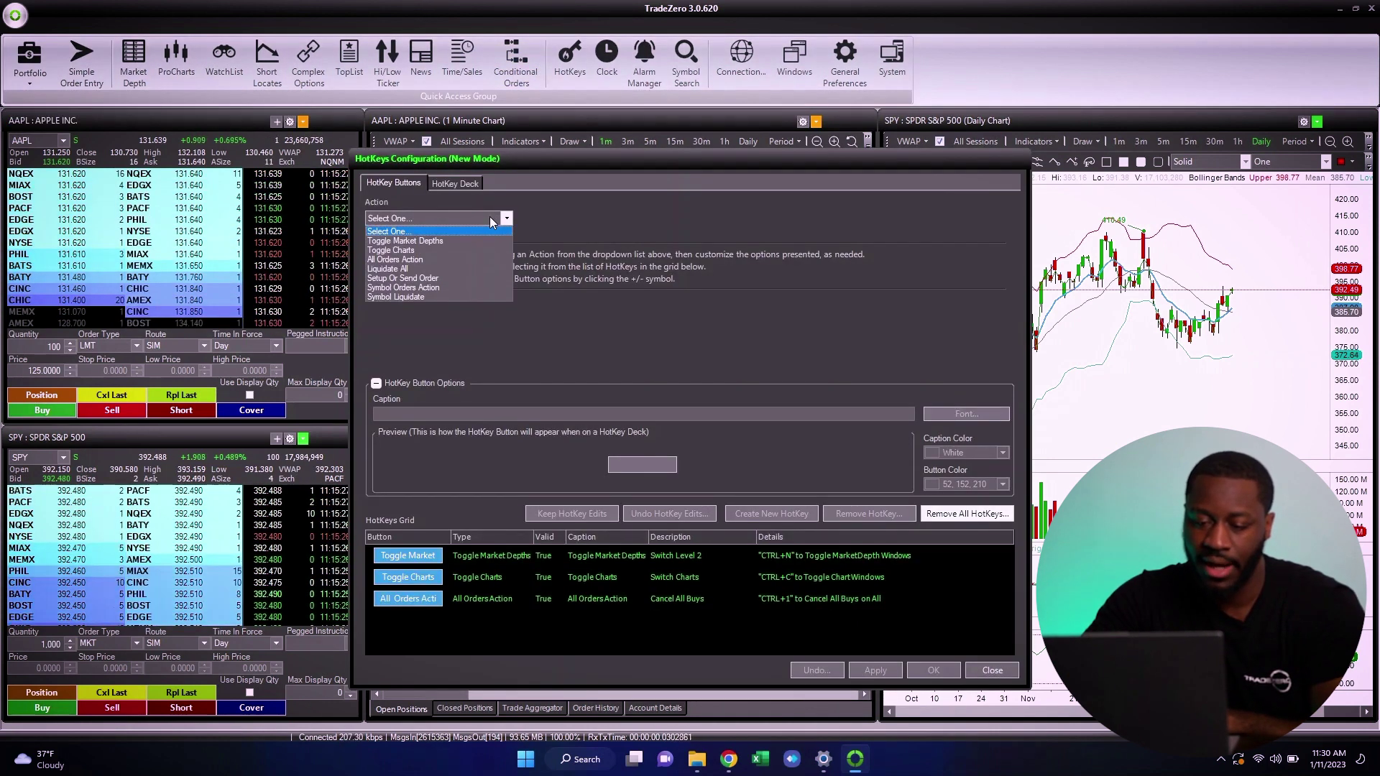
click(448, 256)
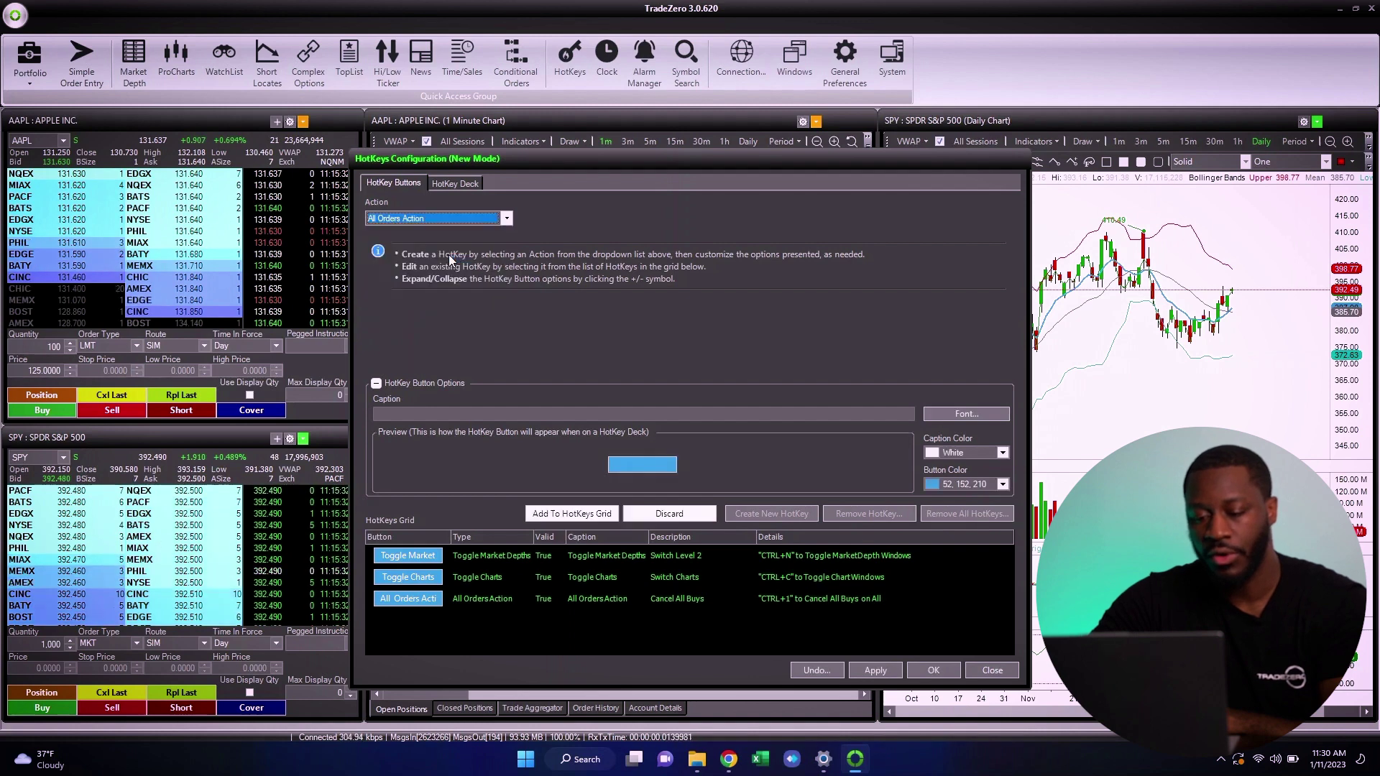
click(460, 295)
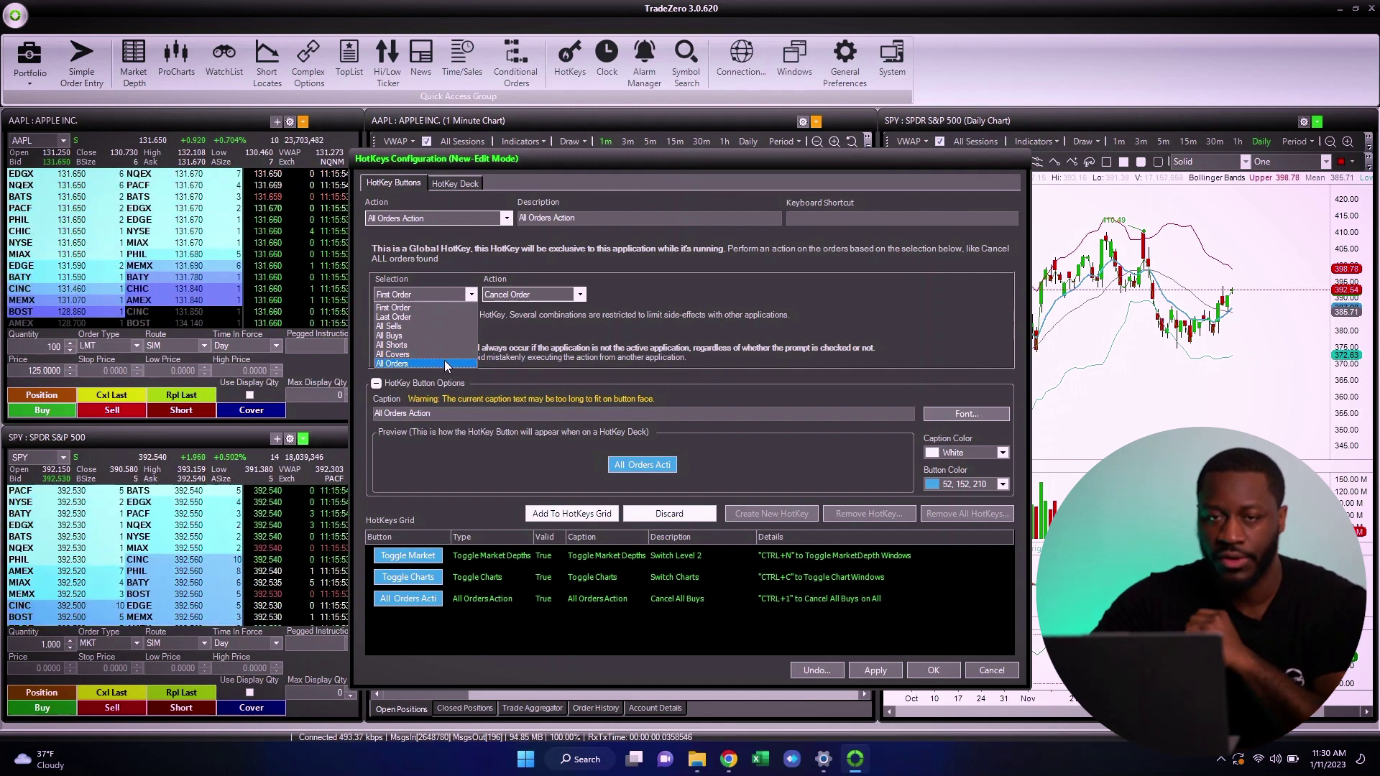
click(396, 365)
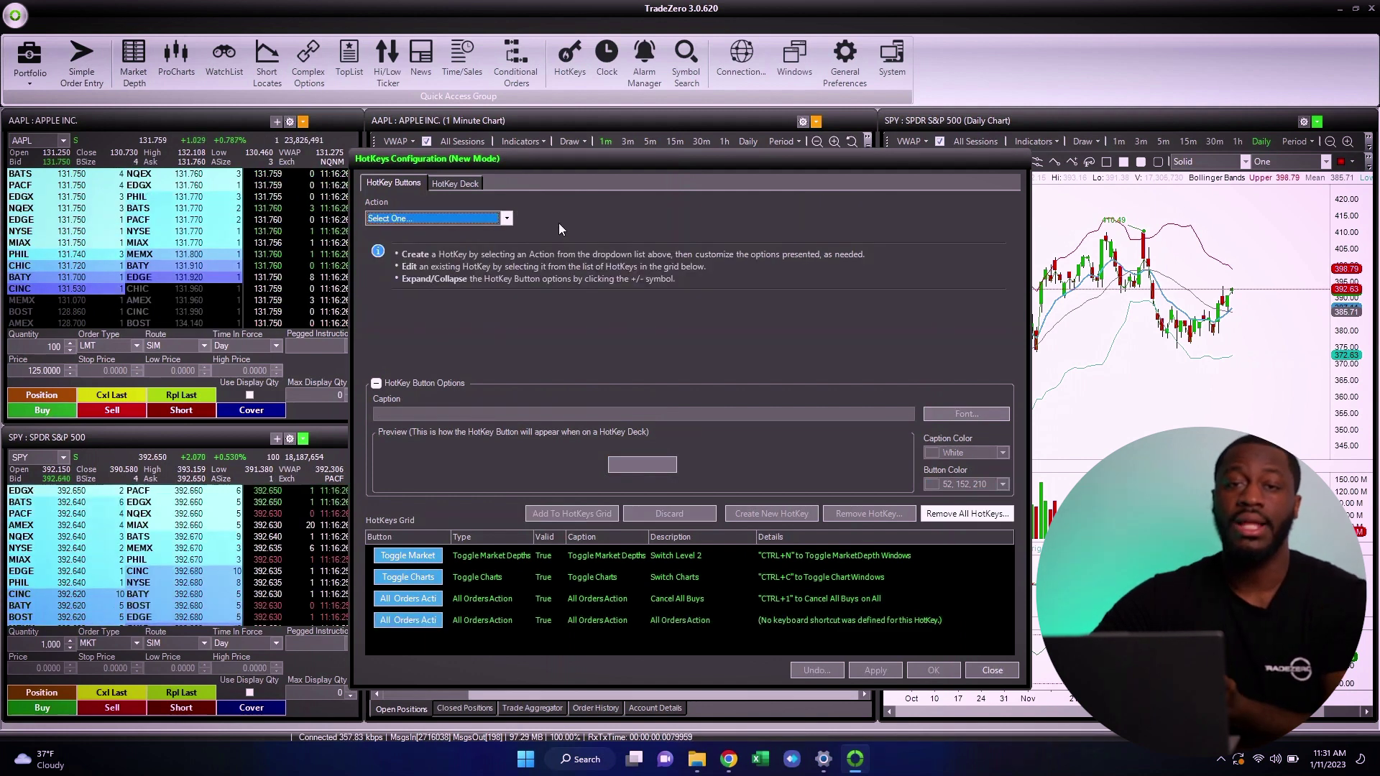
Create a Symbol Orders Action hotkey with the All Sells selection and the Cancel Order action
click(495, 218)
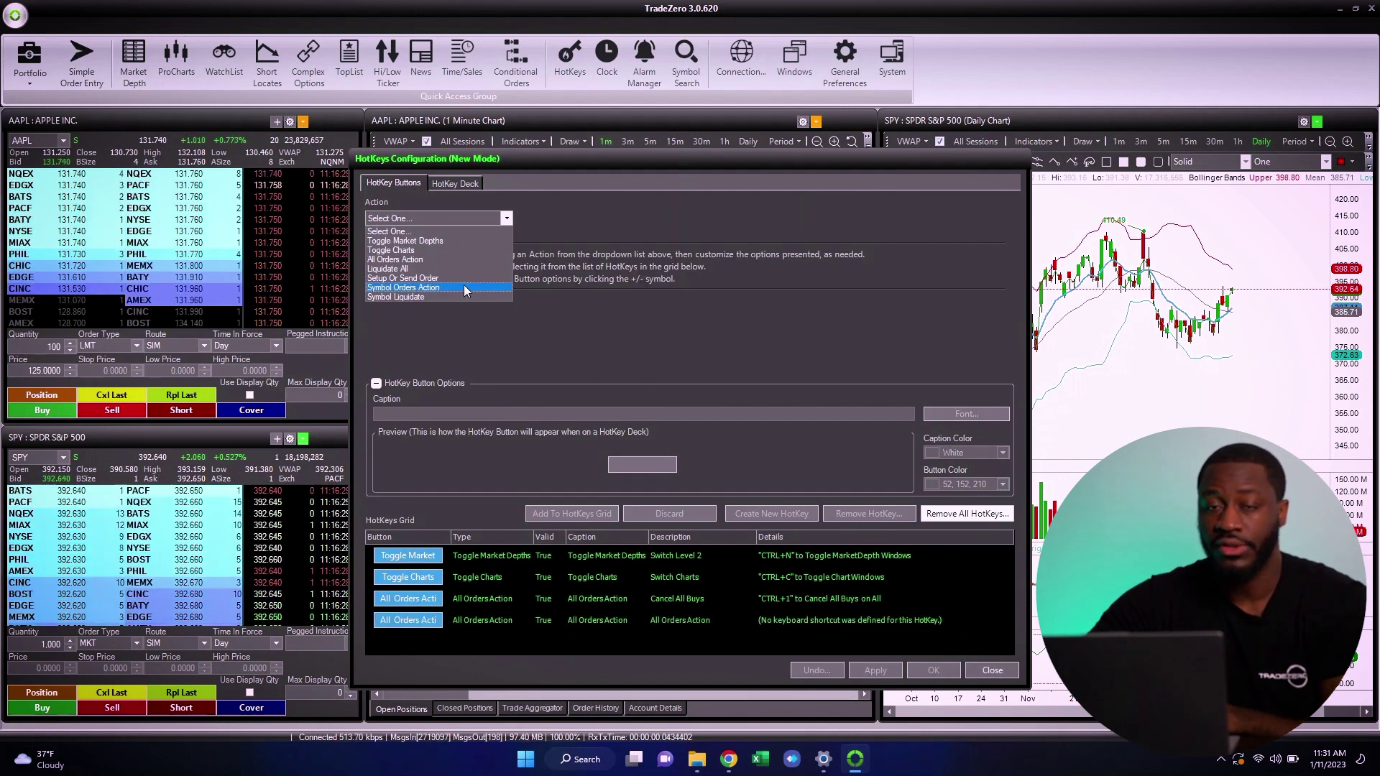
click(463, 286)
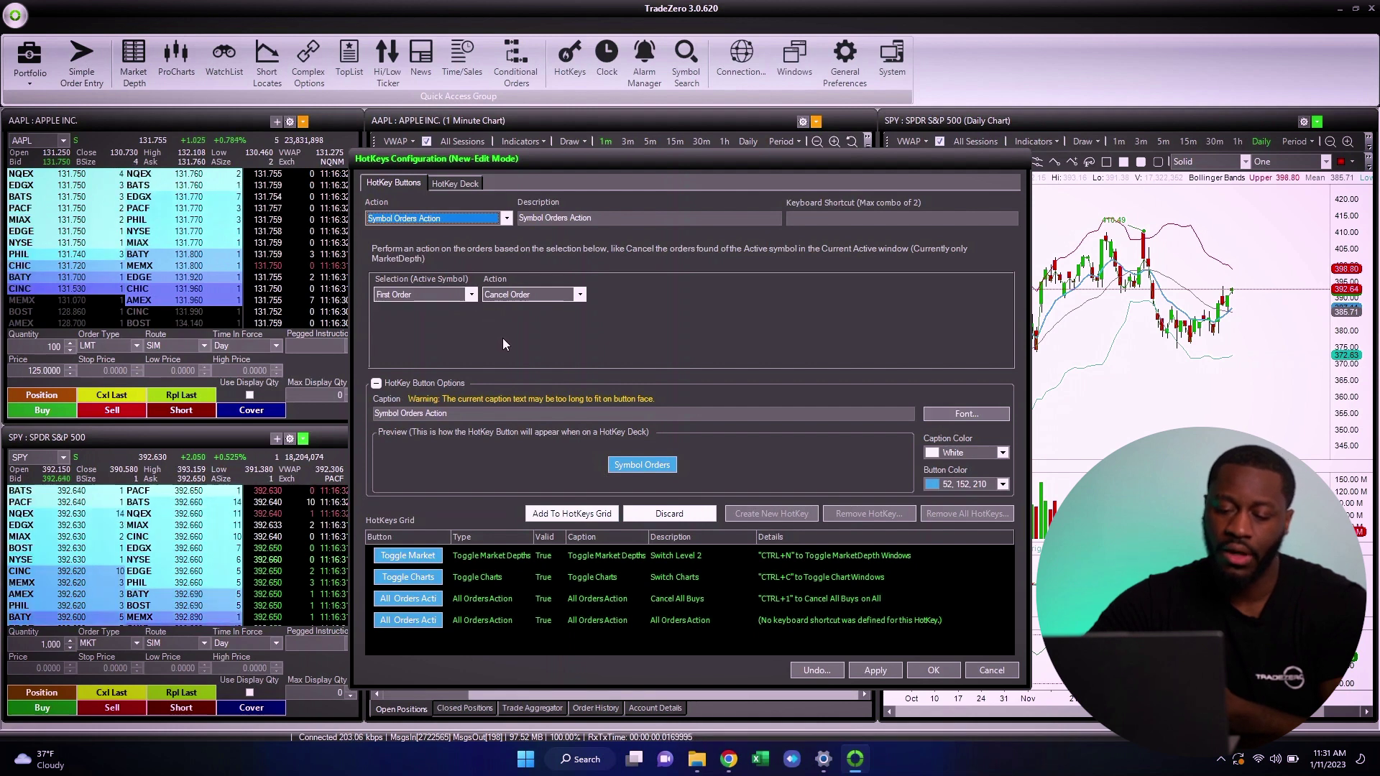
click(550, 294)
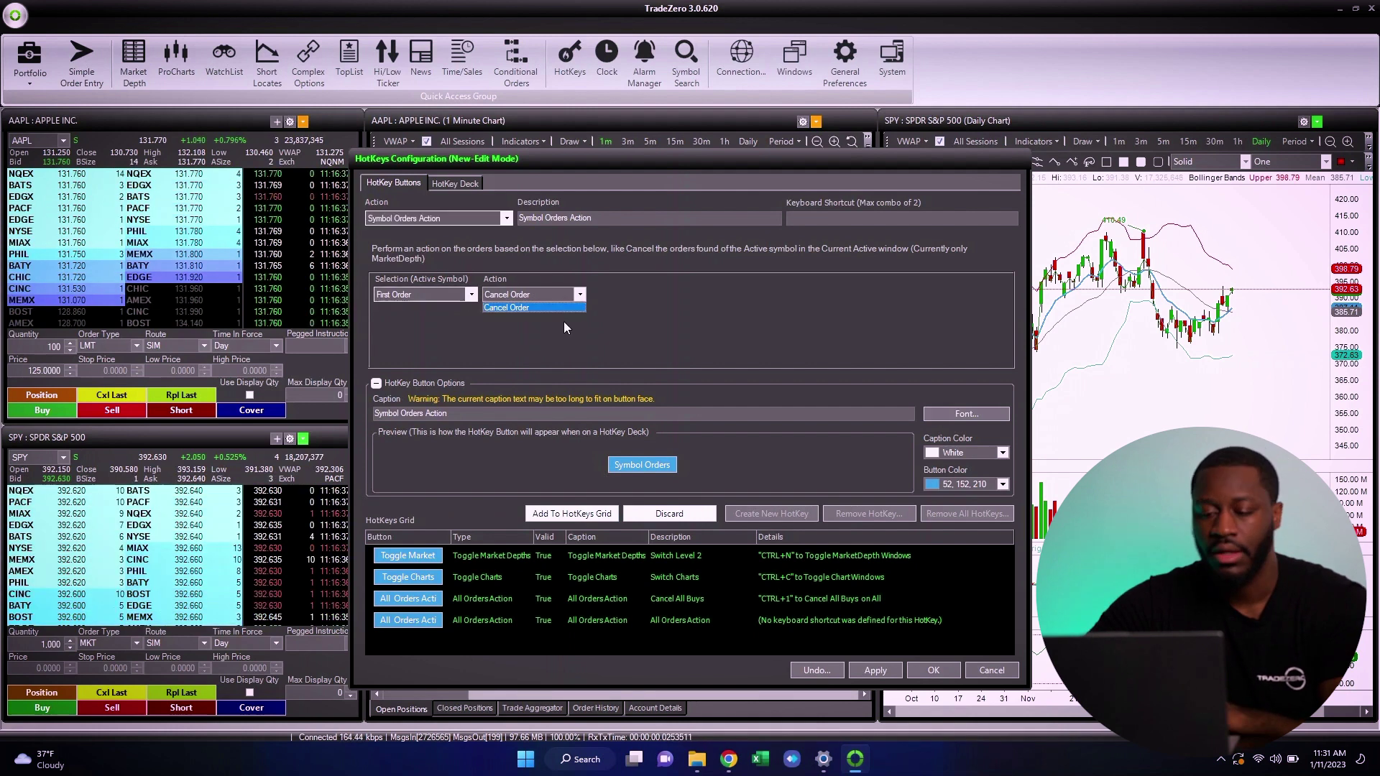
click(472, 295)
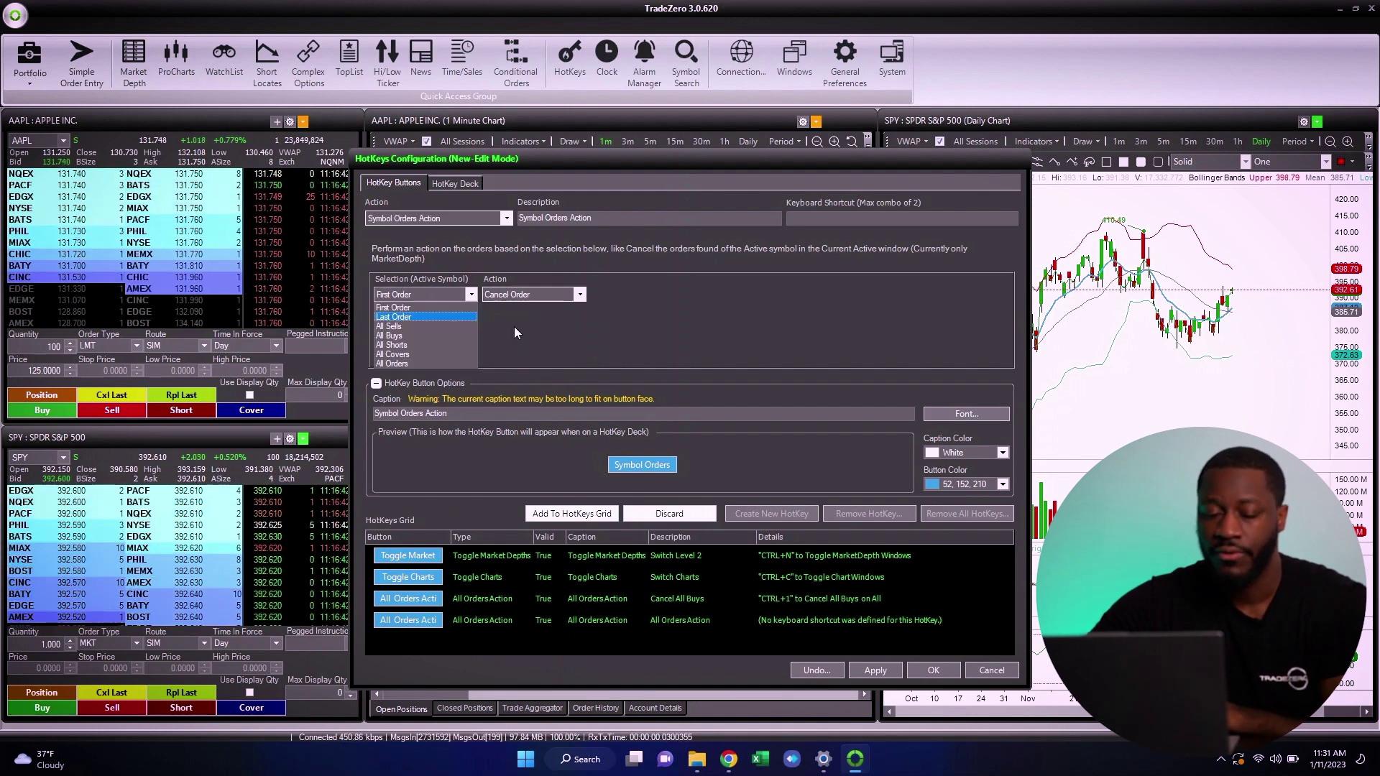
click(443, 325)
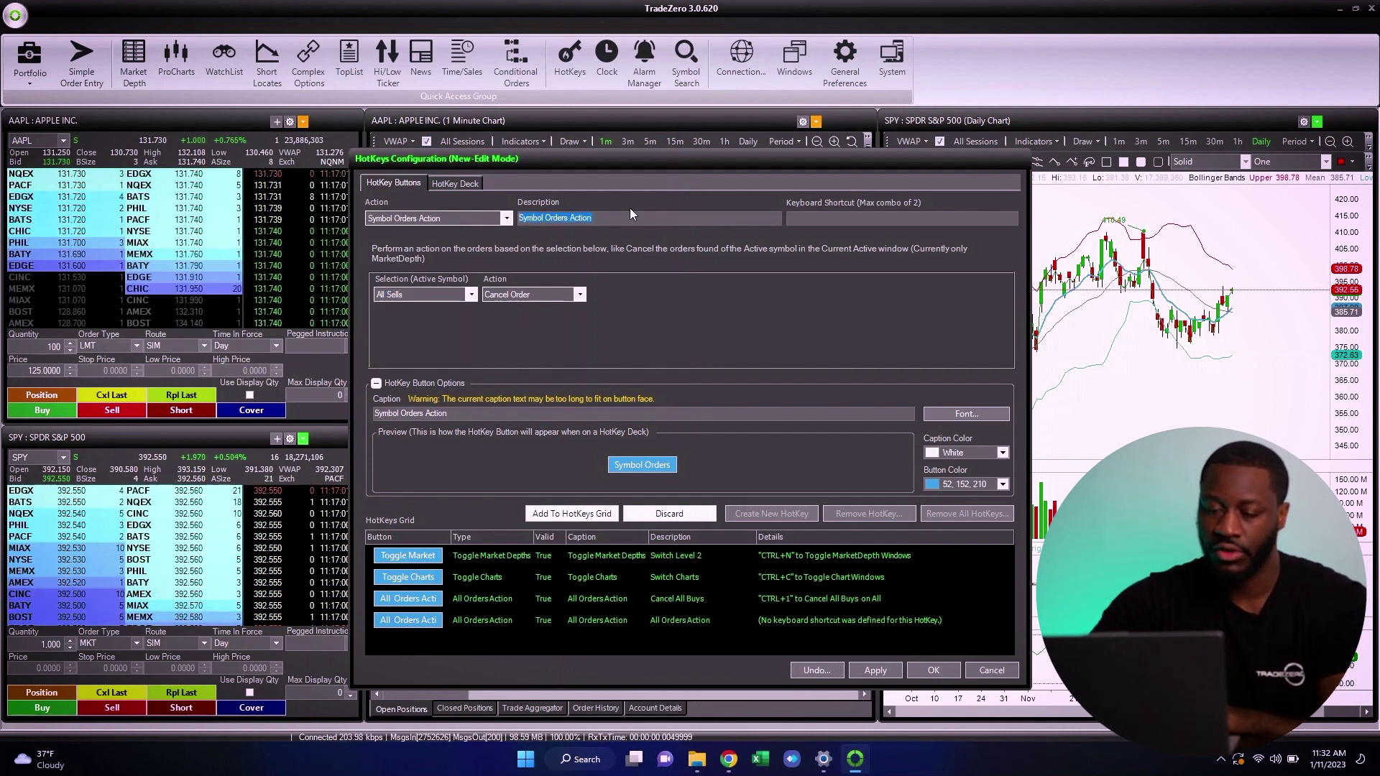
Describe the new hotkey as "Cancel Sells", assign it the shortcut CTRL+2, apply it and close the hotkey configuration
key(BackSpace)
text(Cancel Sells)
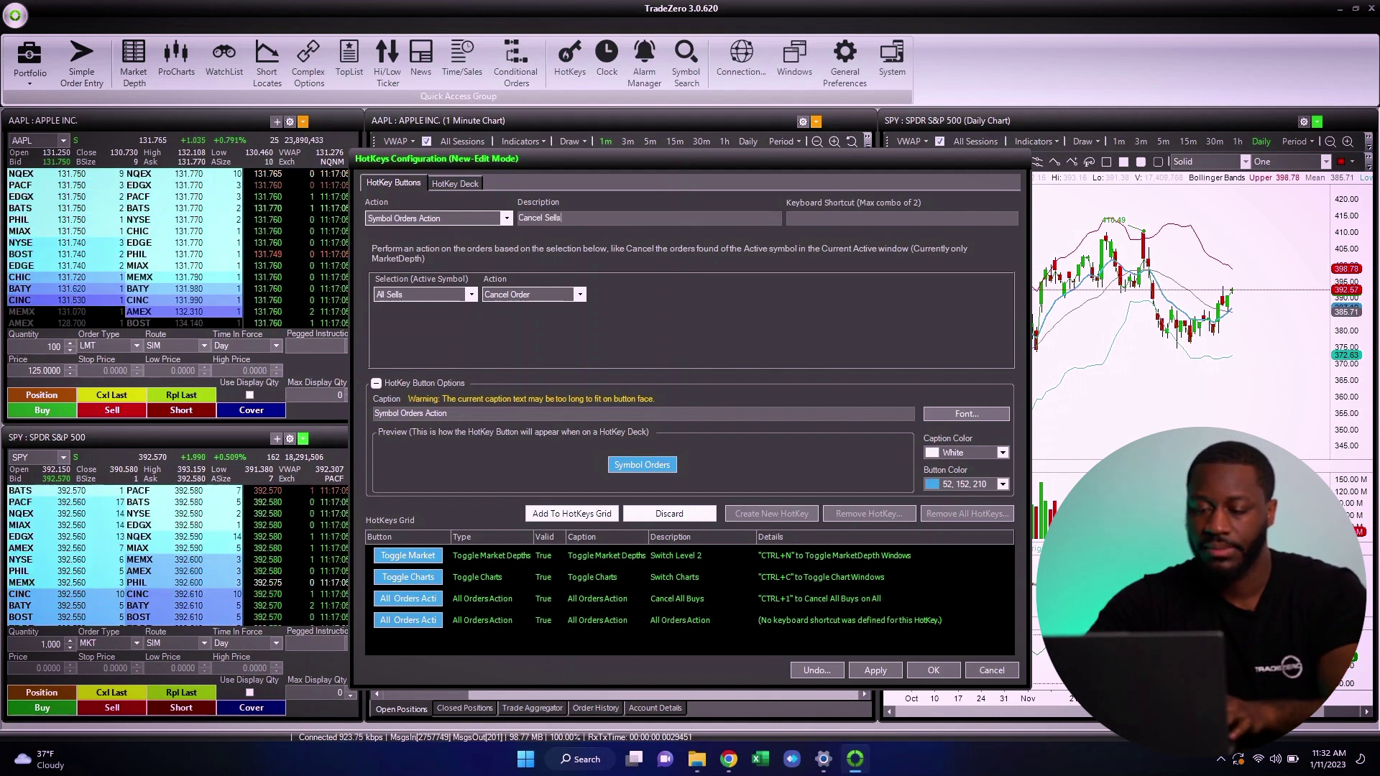
click(835, 218)
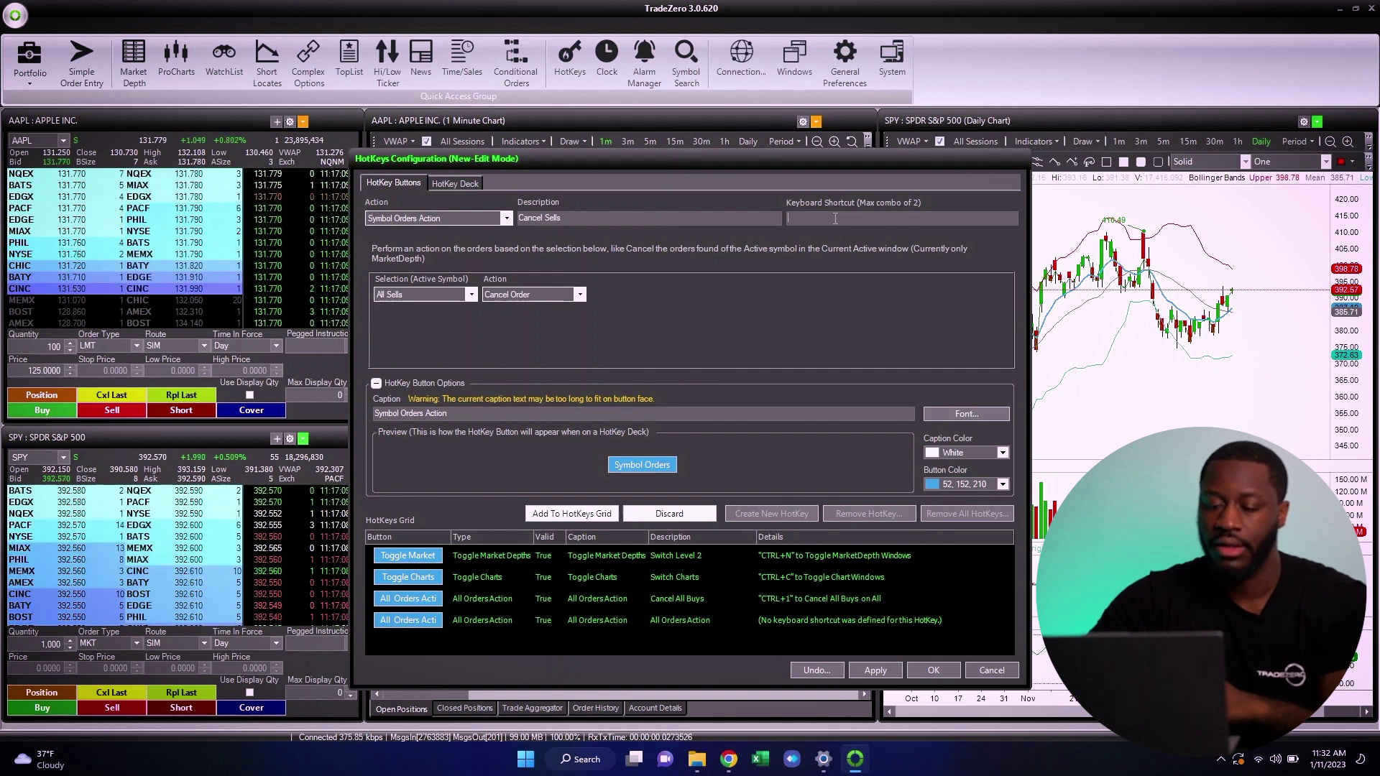
key(ctrl+2)
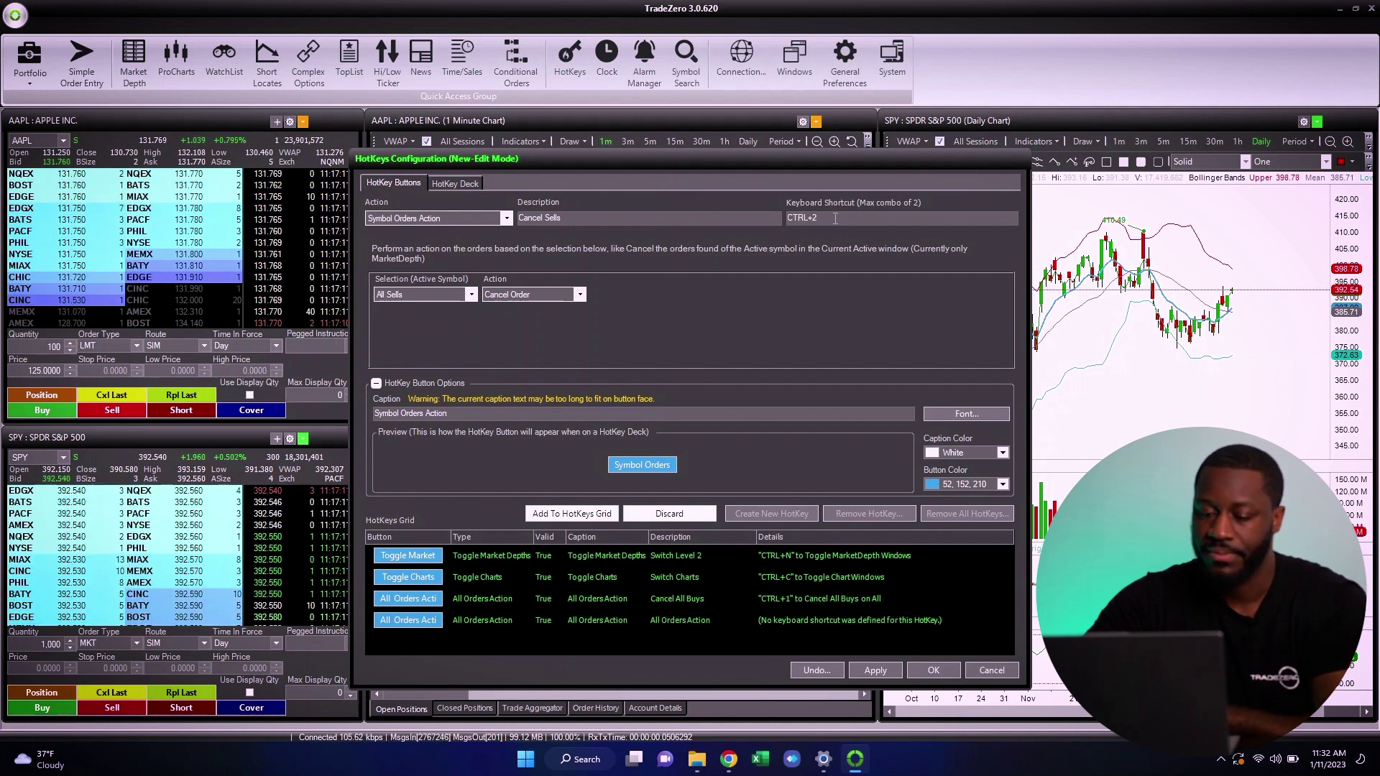
click(889, 672)
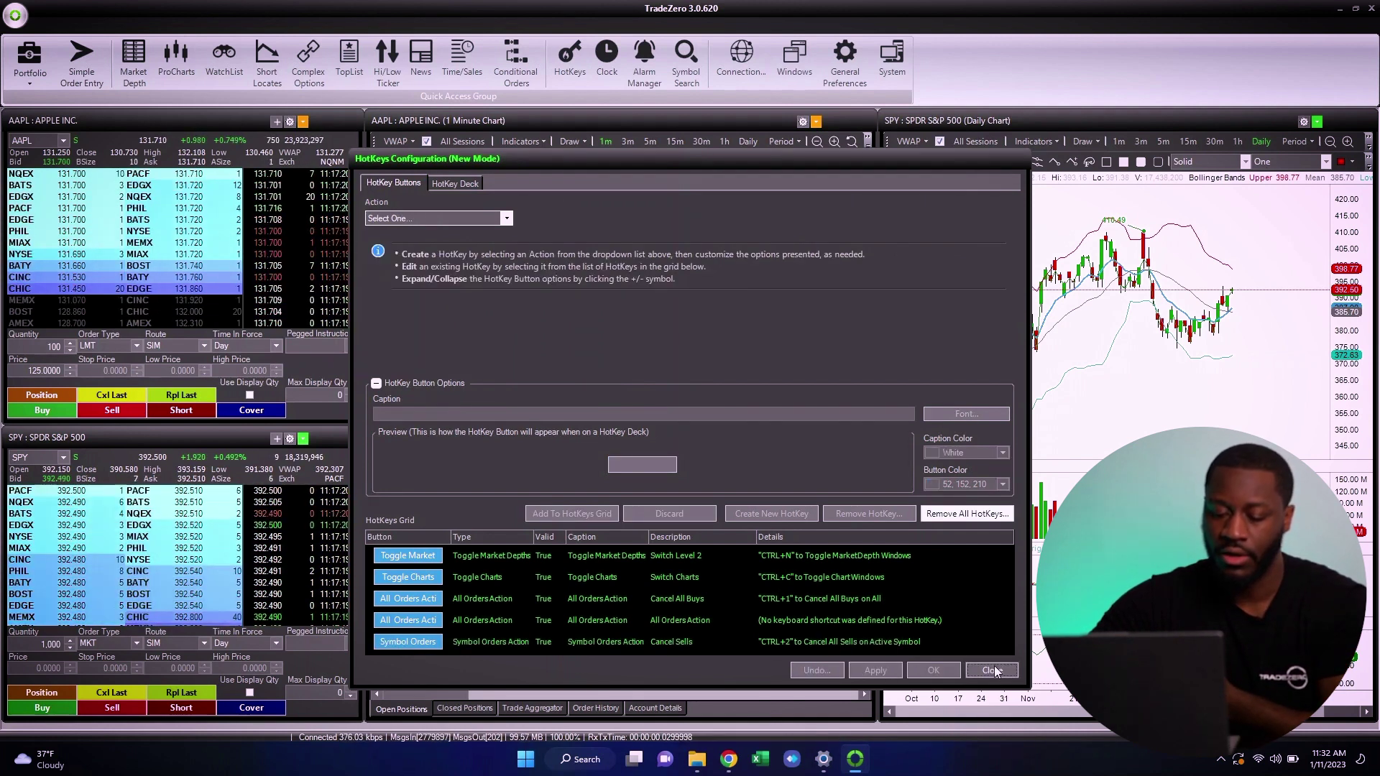
click(933, 670)
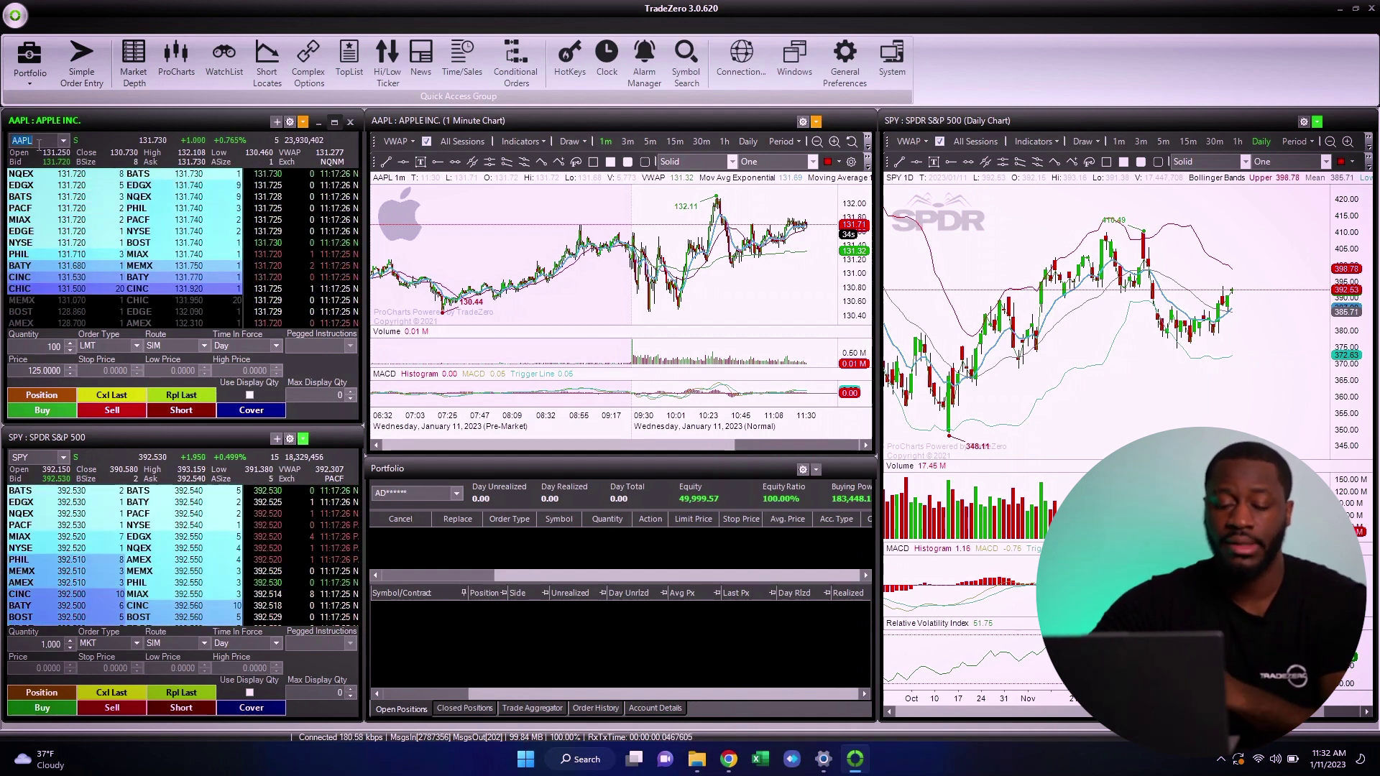
Buy 100 AAPL shares with a market (MKT) order from the AAPL Level II window
click(109, 345)
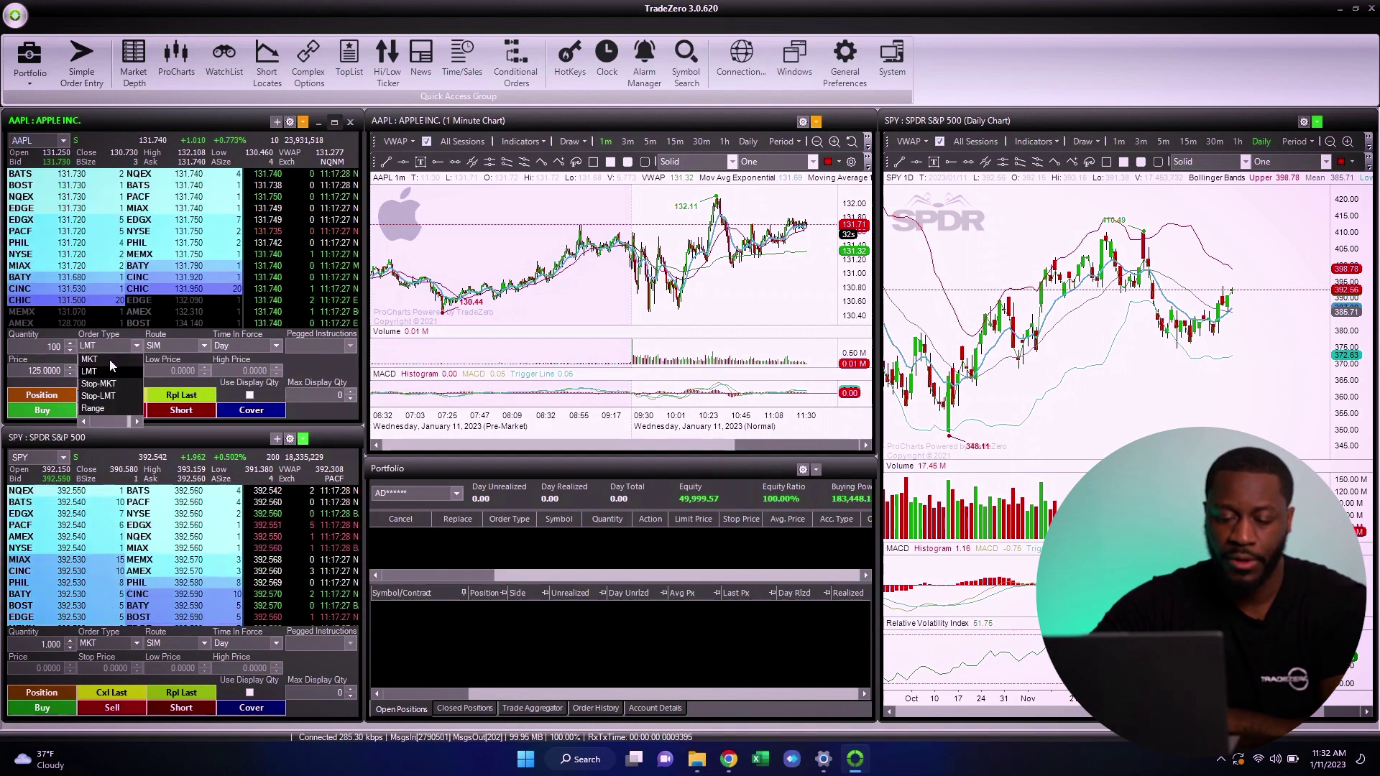
click(110, 360)
click(43, 411)
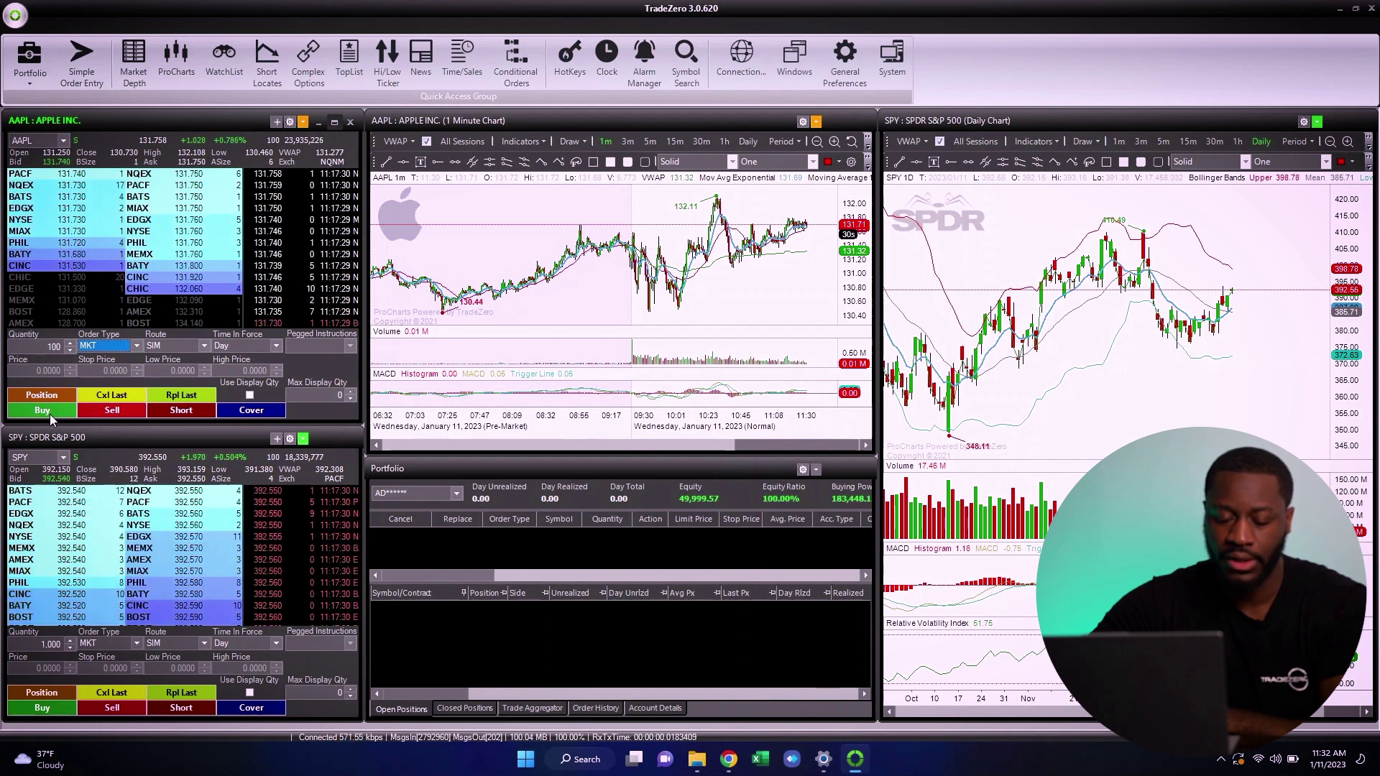
Load TSLA in the same Level II window and buy 100 shares at market
double_click(20, 140)
text(TSLA)
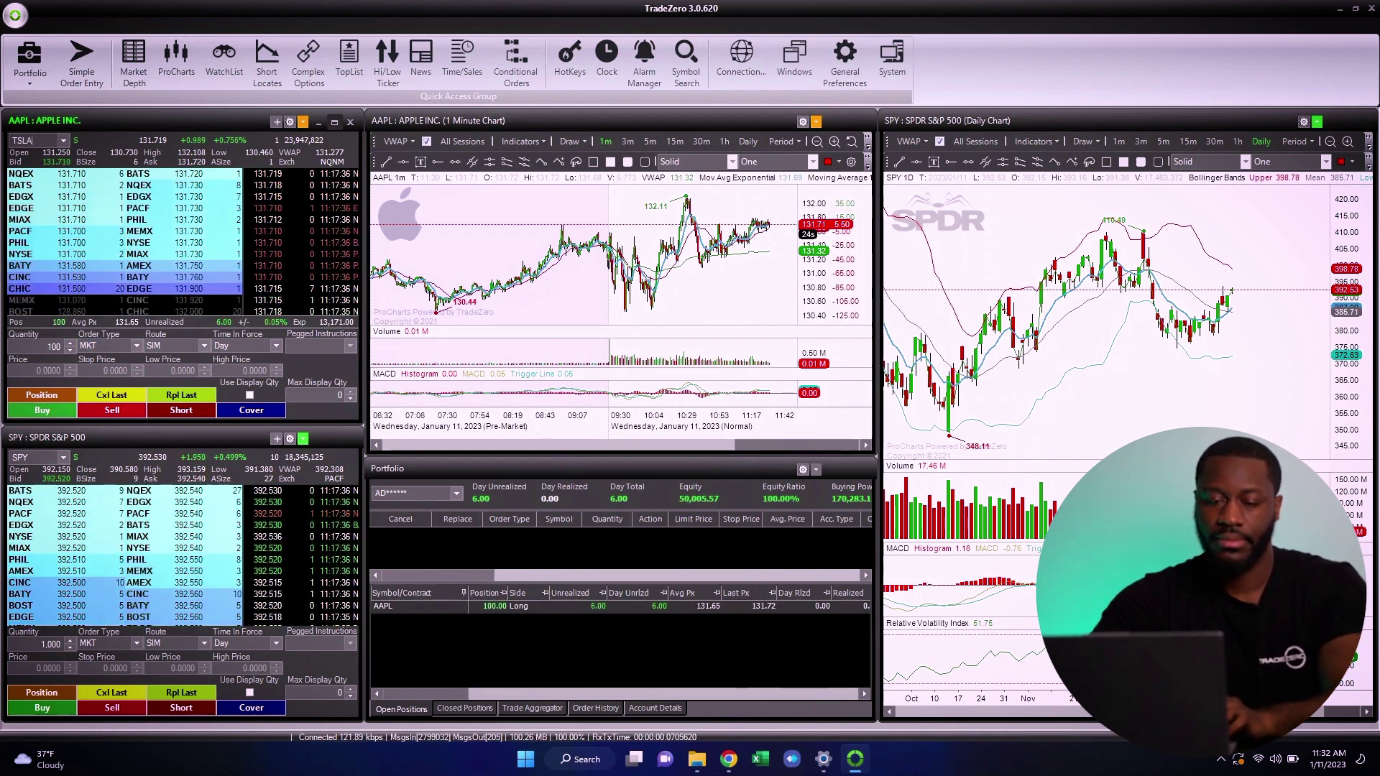
key(Return)
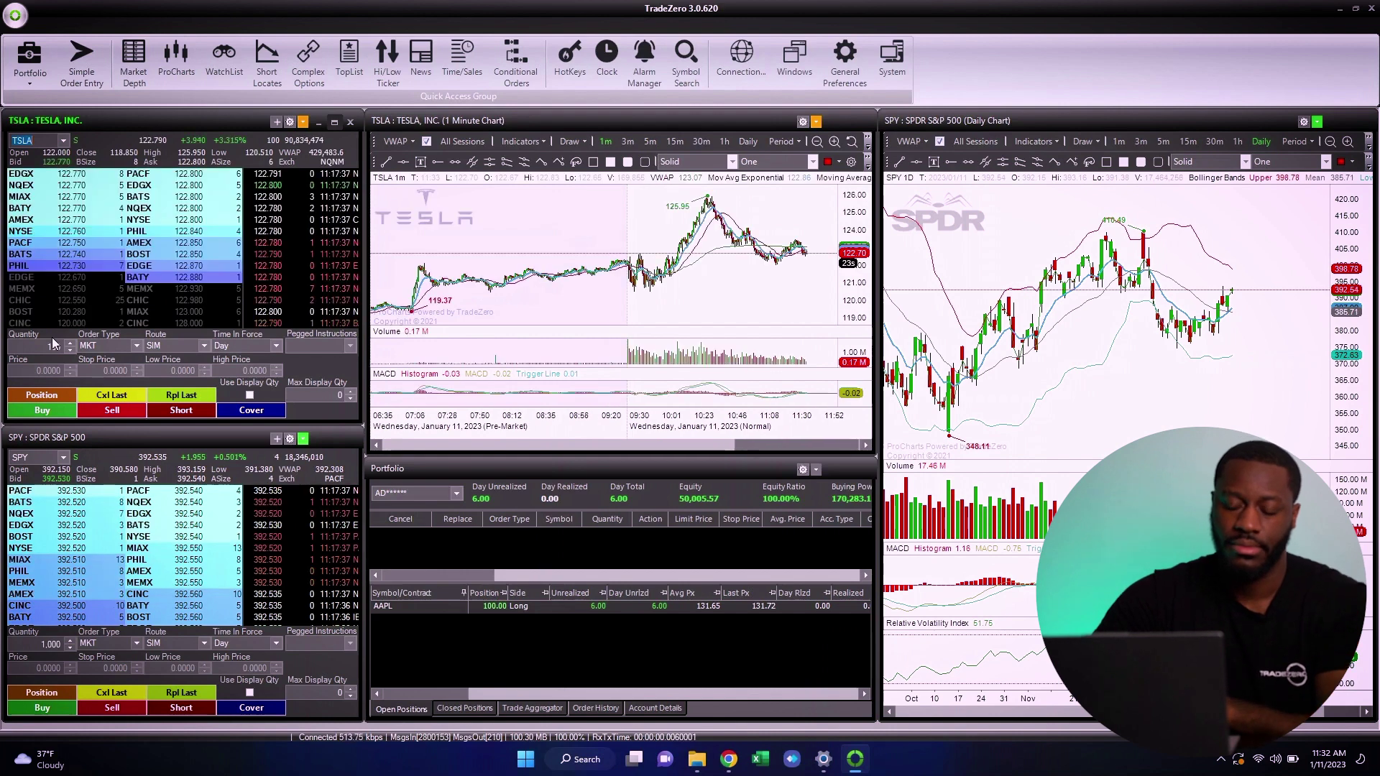
click(42, 410)
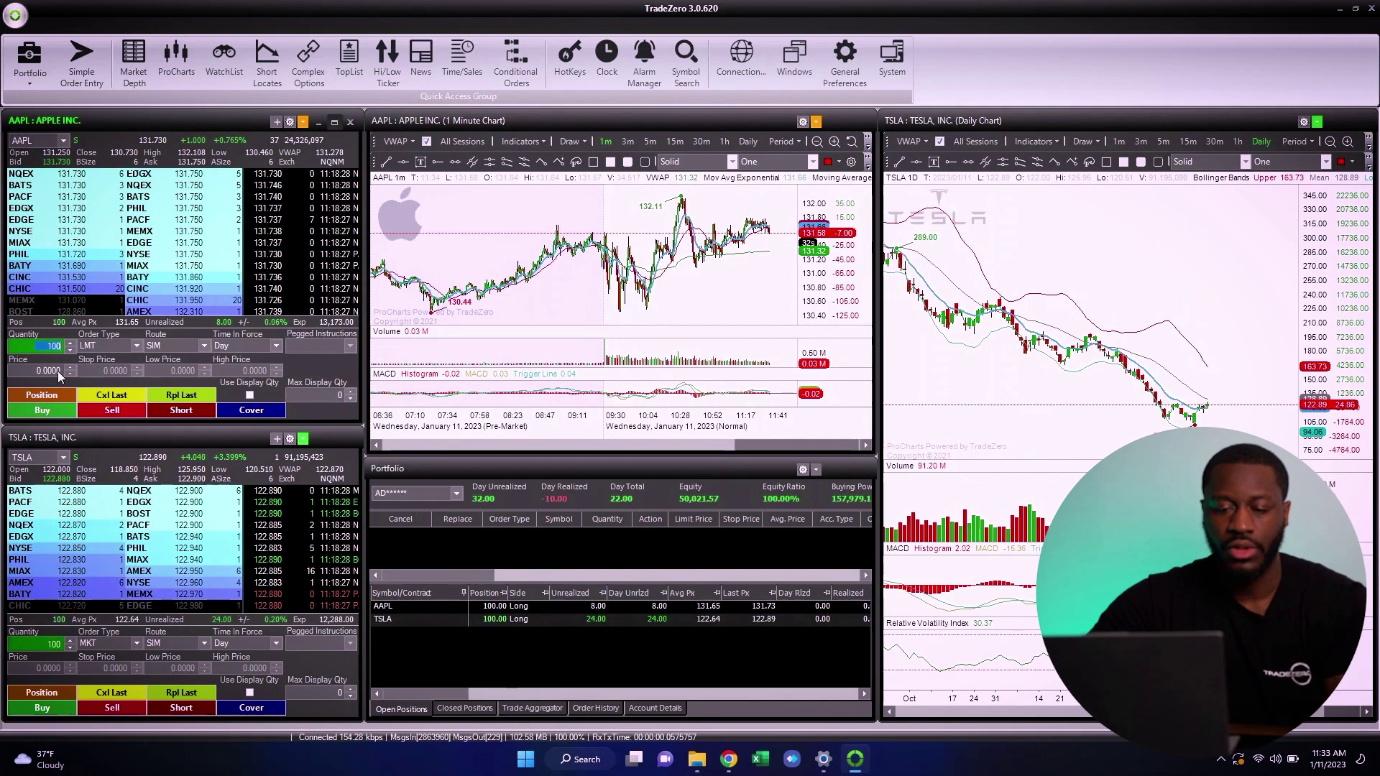
Submit a limit sell order for 100 AAPL shares at 135
click(30, 370)
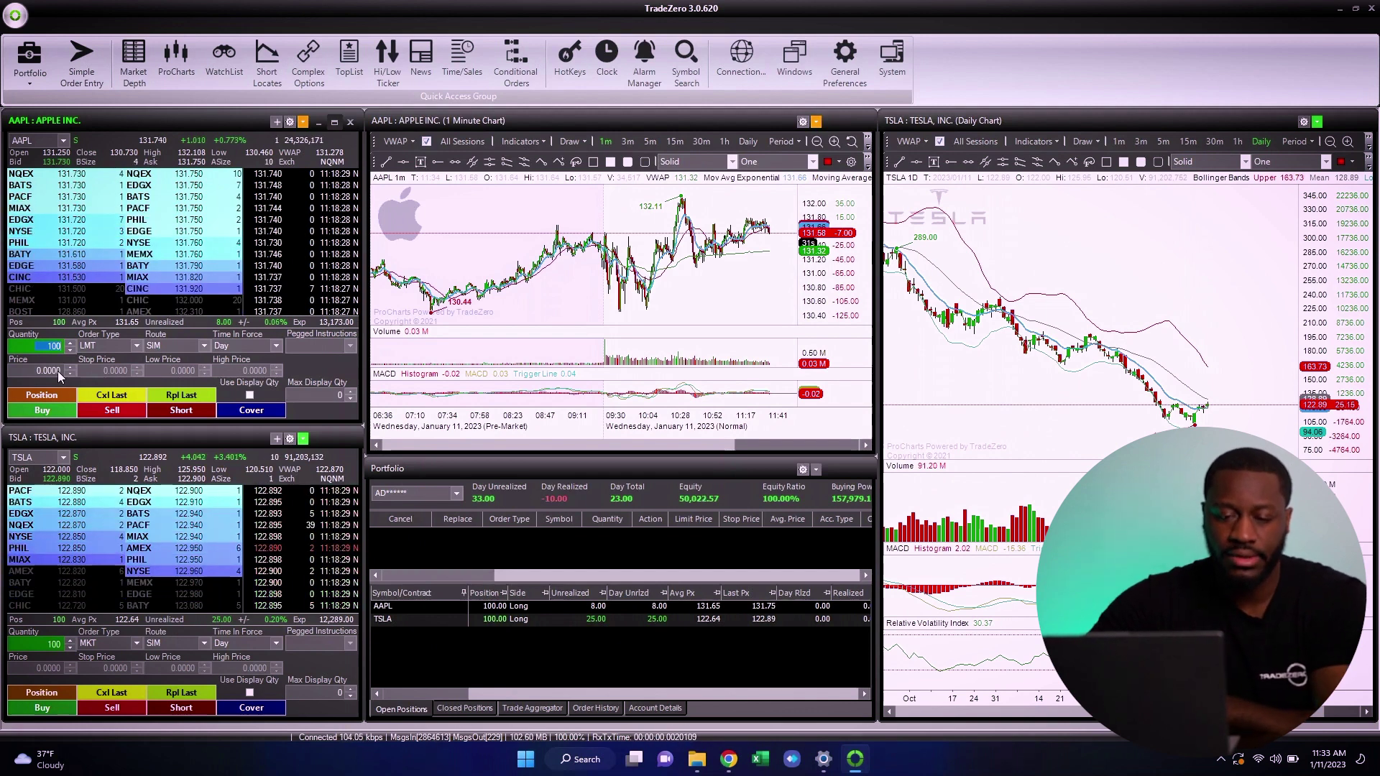
text(1.)
text(35)
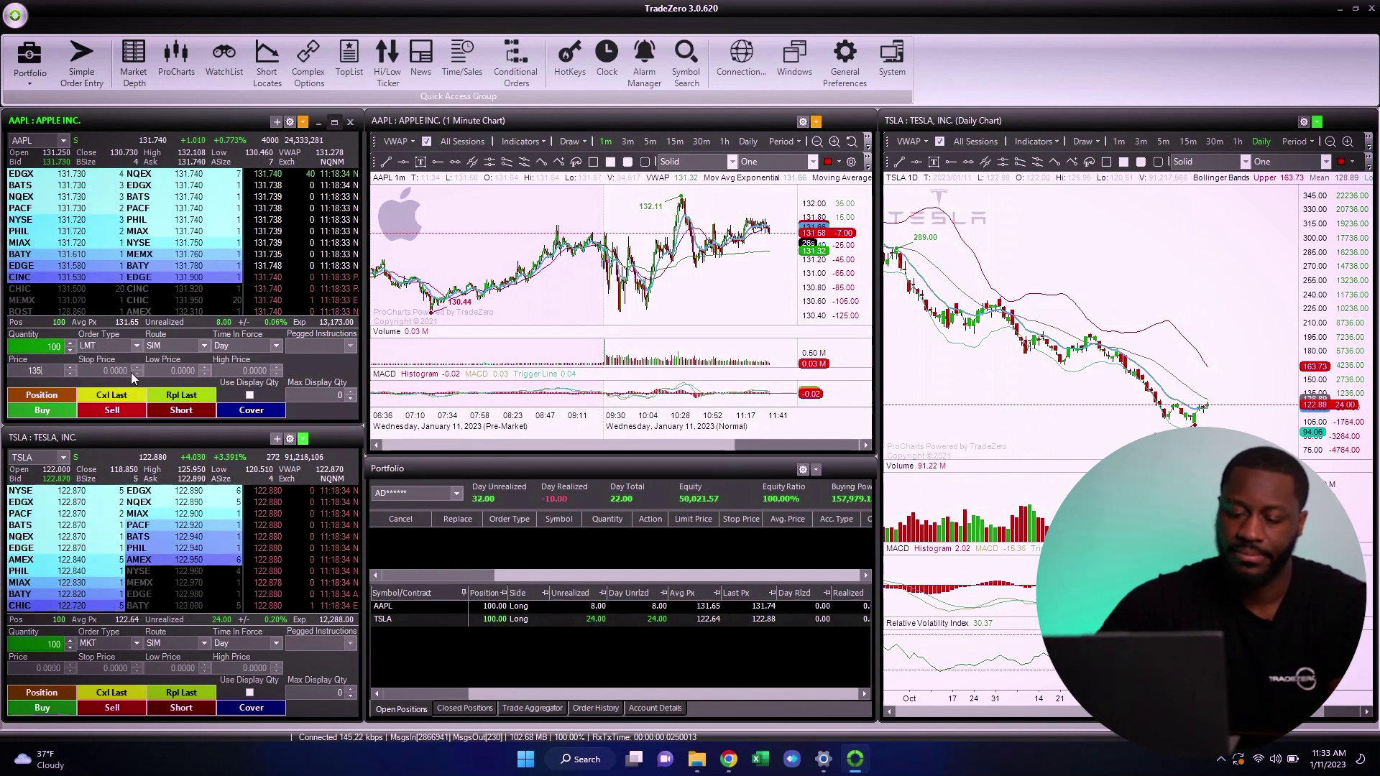
click(97, 411)
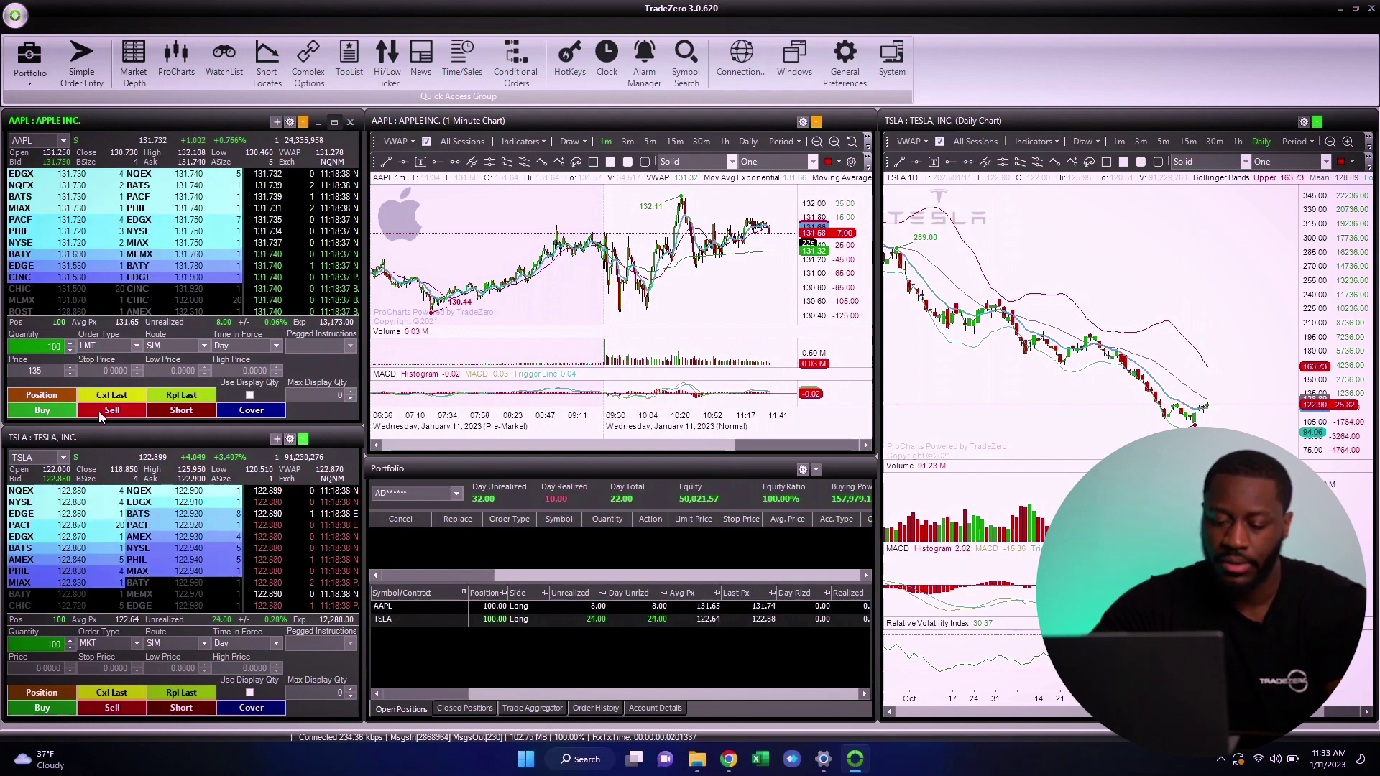
Submit a limit (LMT) sell order for 100 TSLA shares at 130 from the TSLA Level II window
click(142, 454)
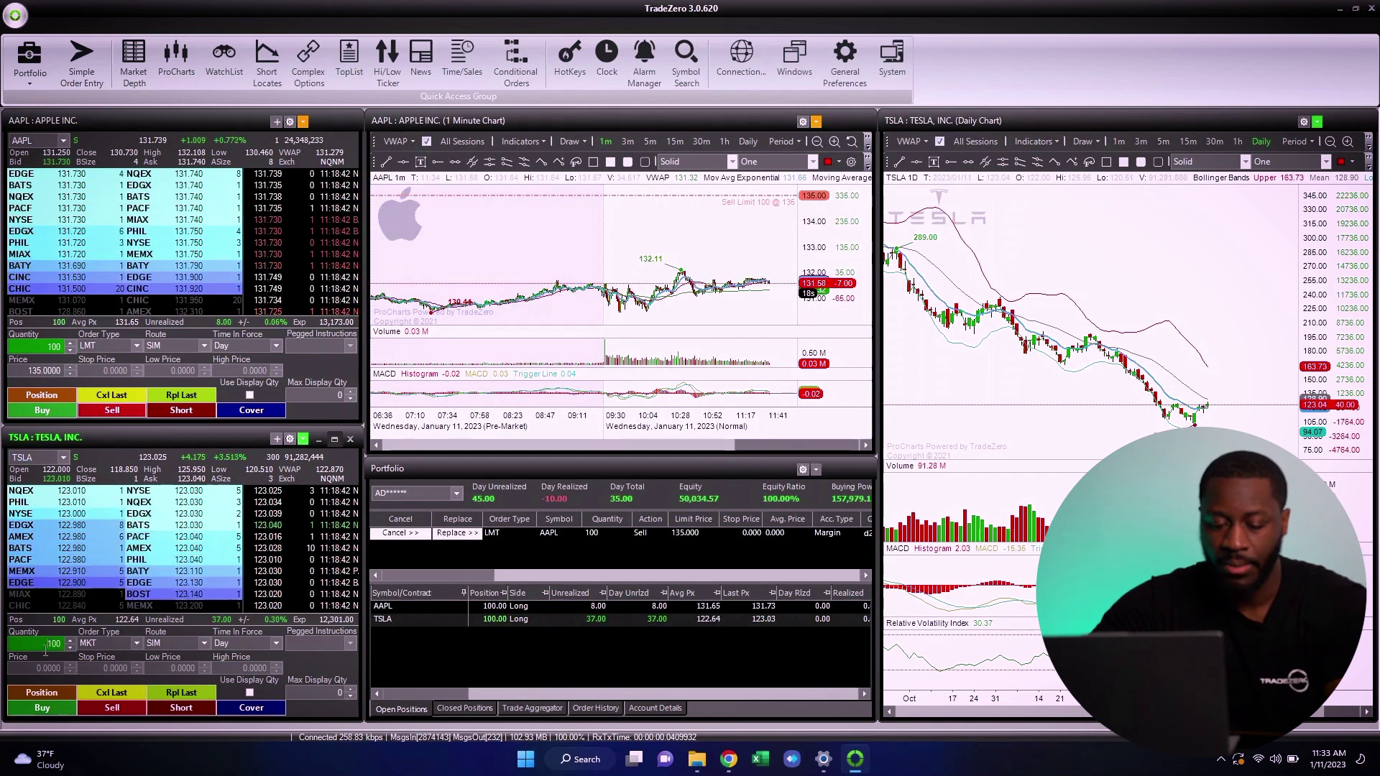
click(123, 645)
click(88, 668)
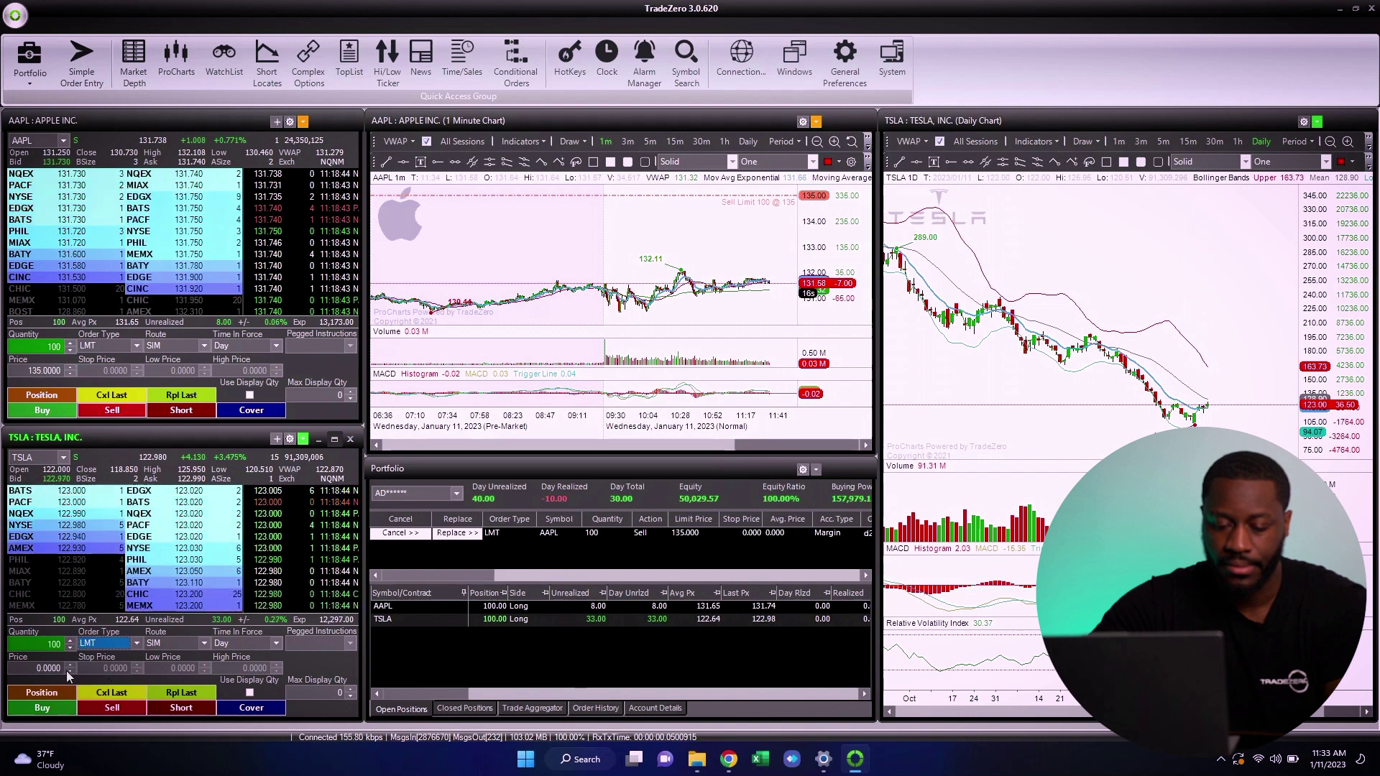
text(130)
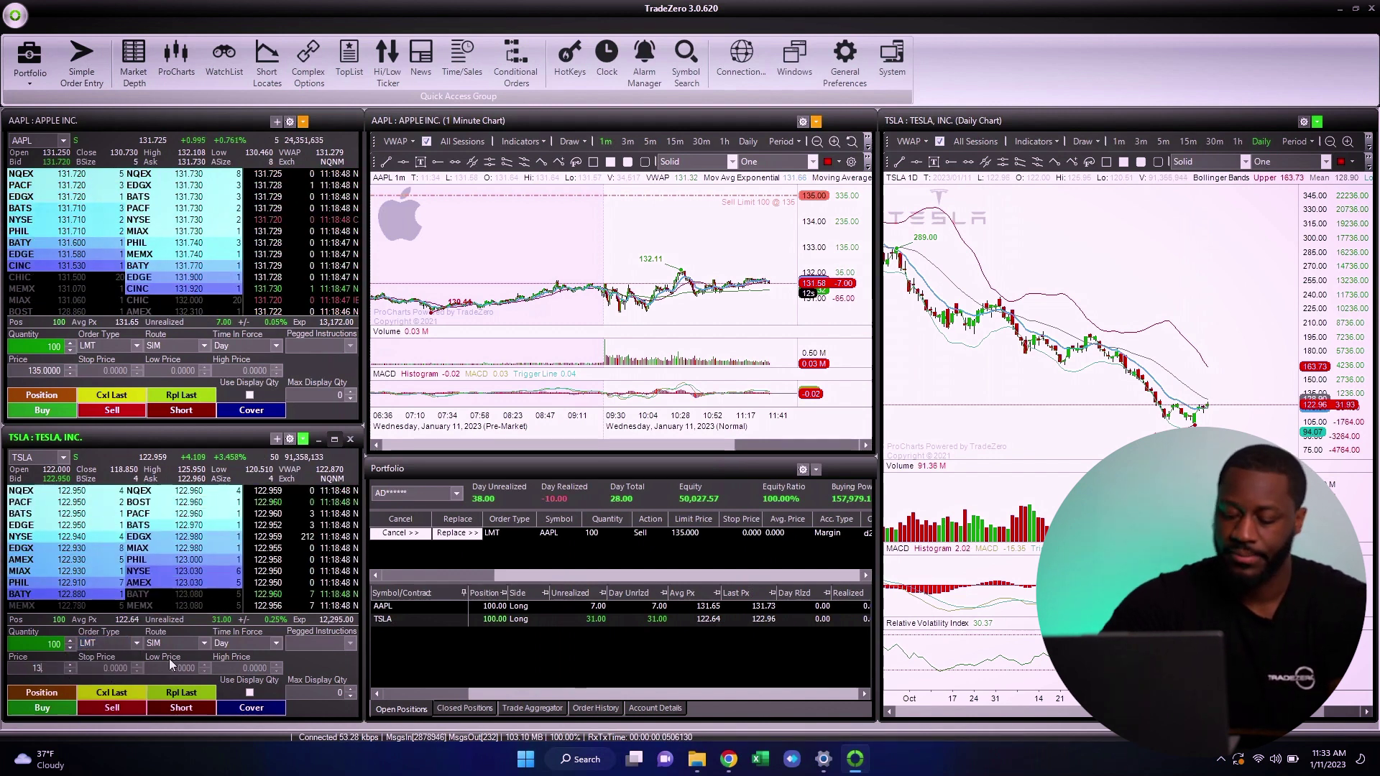
click(112, 708)
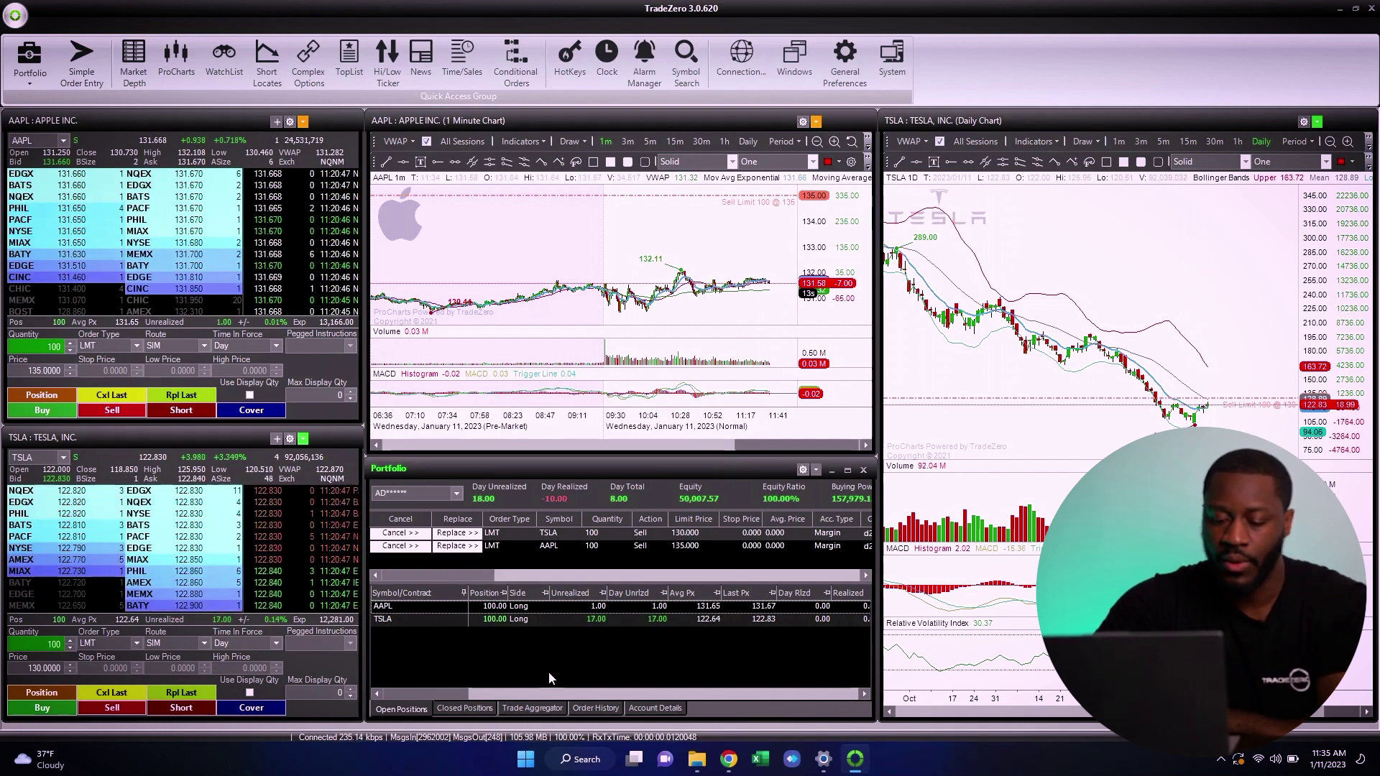
Cancel the AAPL sell order and the TSLA sell order with the Cancel Sells hotkey, making each symbol's Level II window active in turn
key(ctrl+Tab)
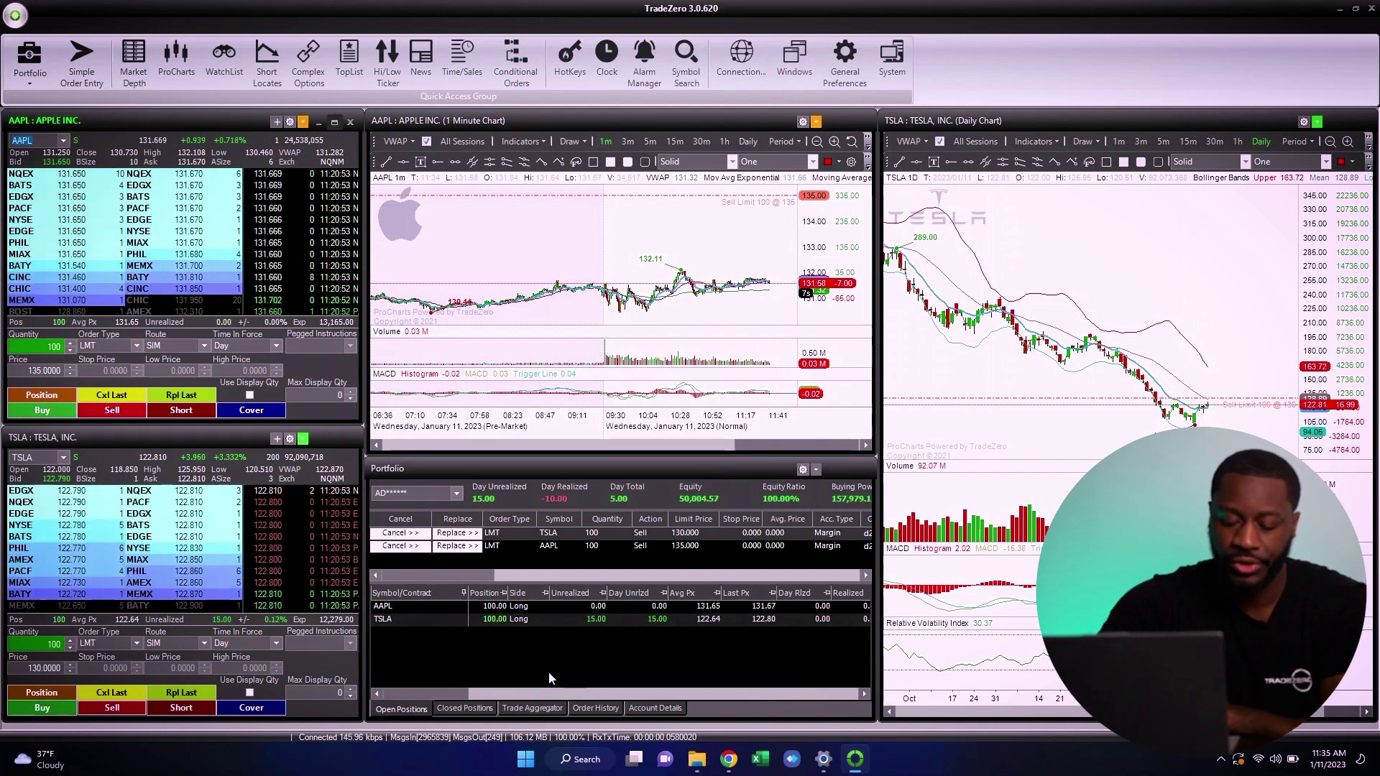
key(Escape)
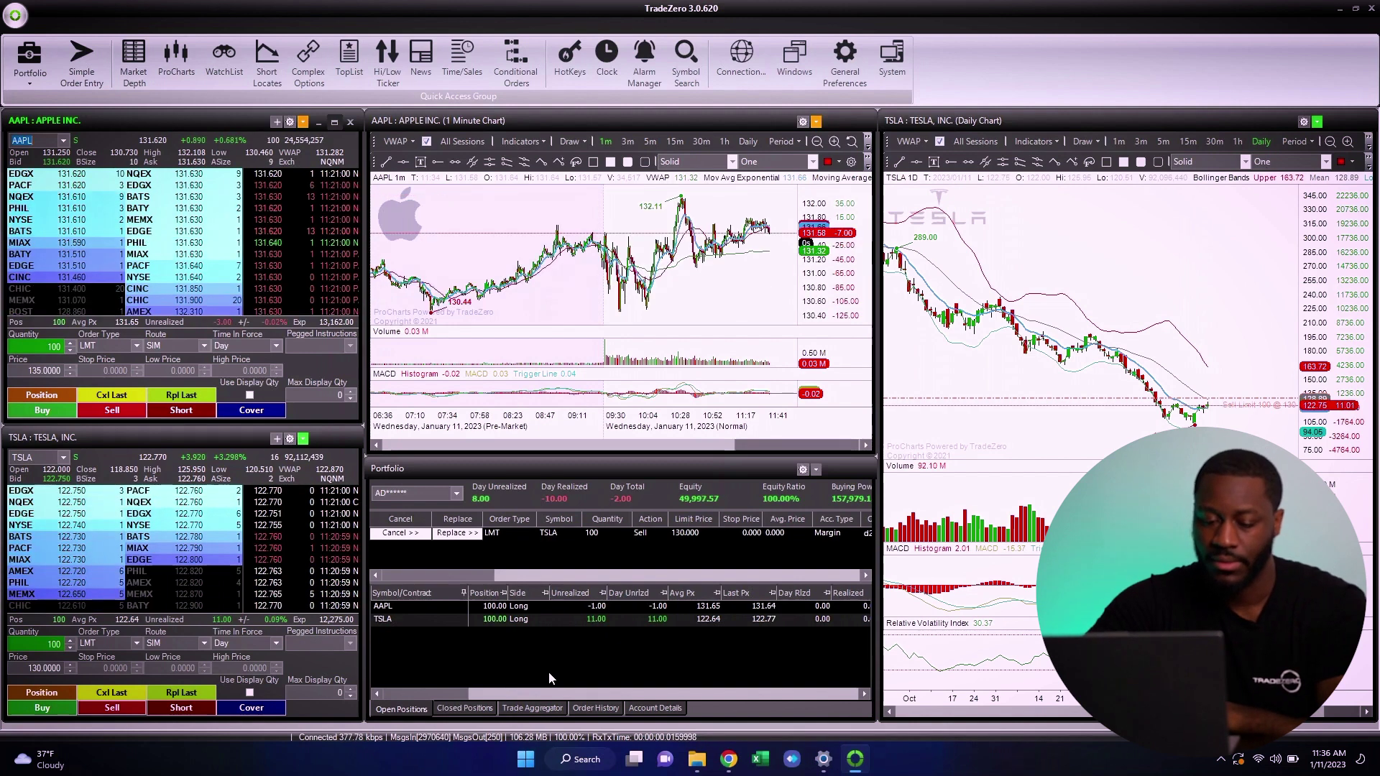
key(ctrl+Tab)
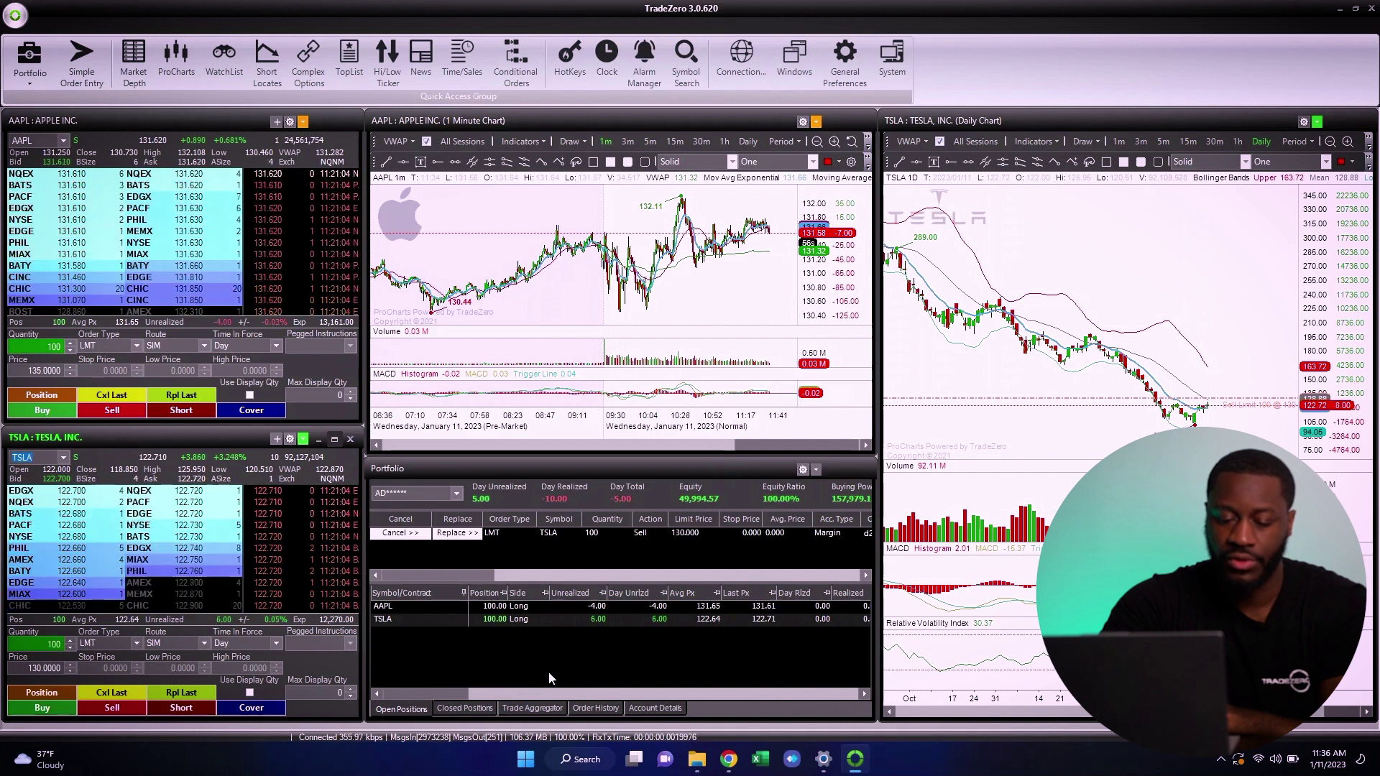
key(Escape)
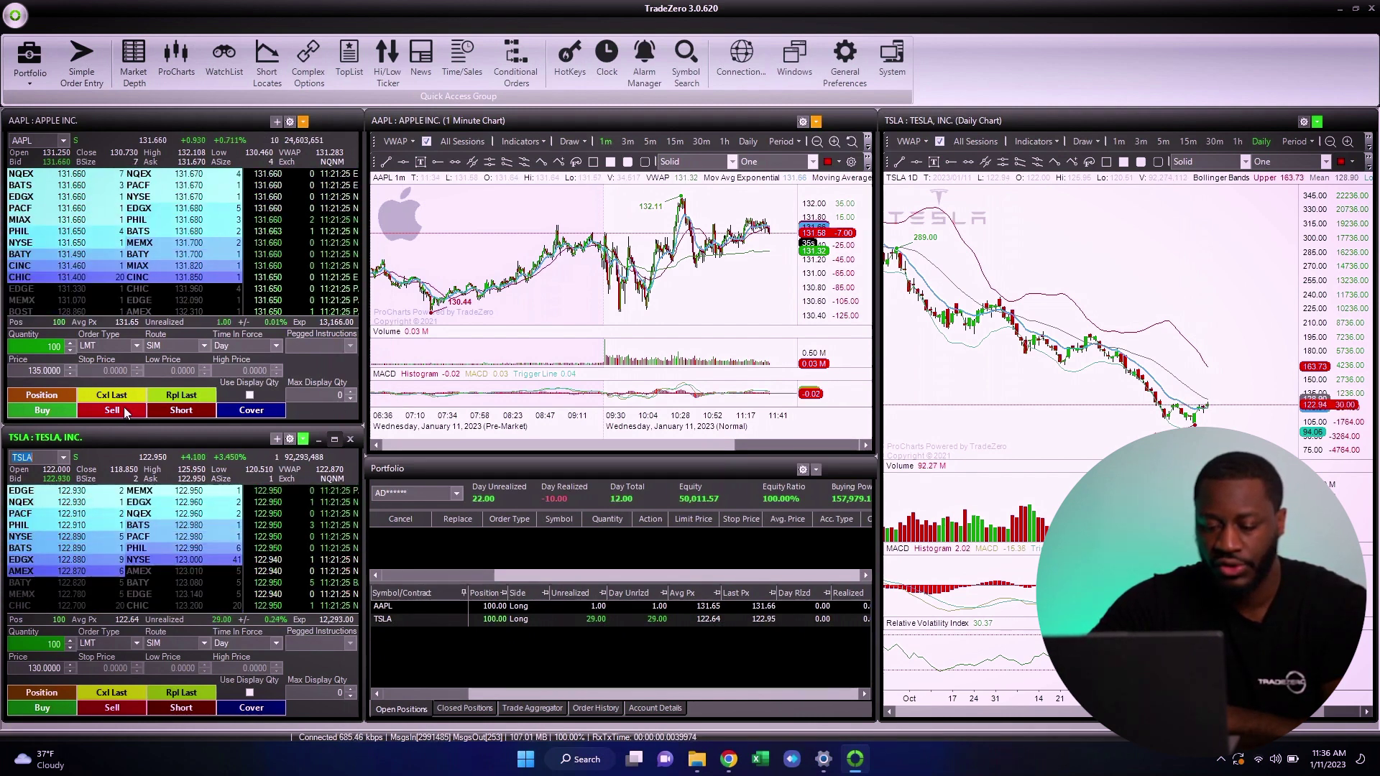
Submit three limit sell orders for 25 AAPL shares each at 135
double_click(43, 346)
text(25)
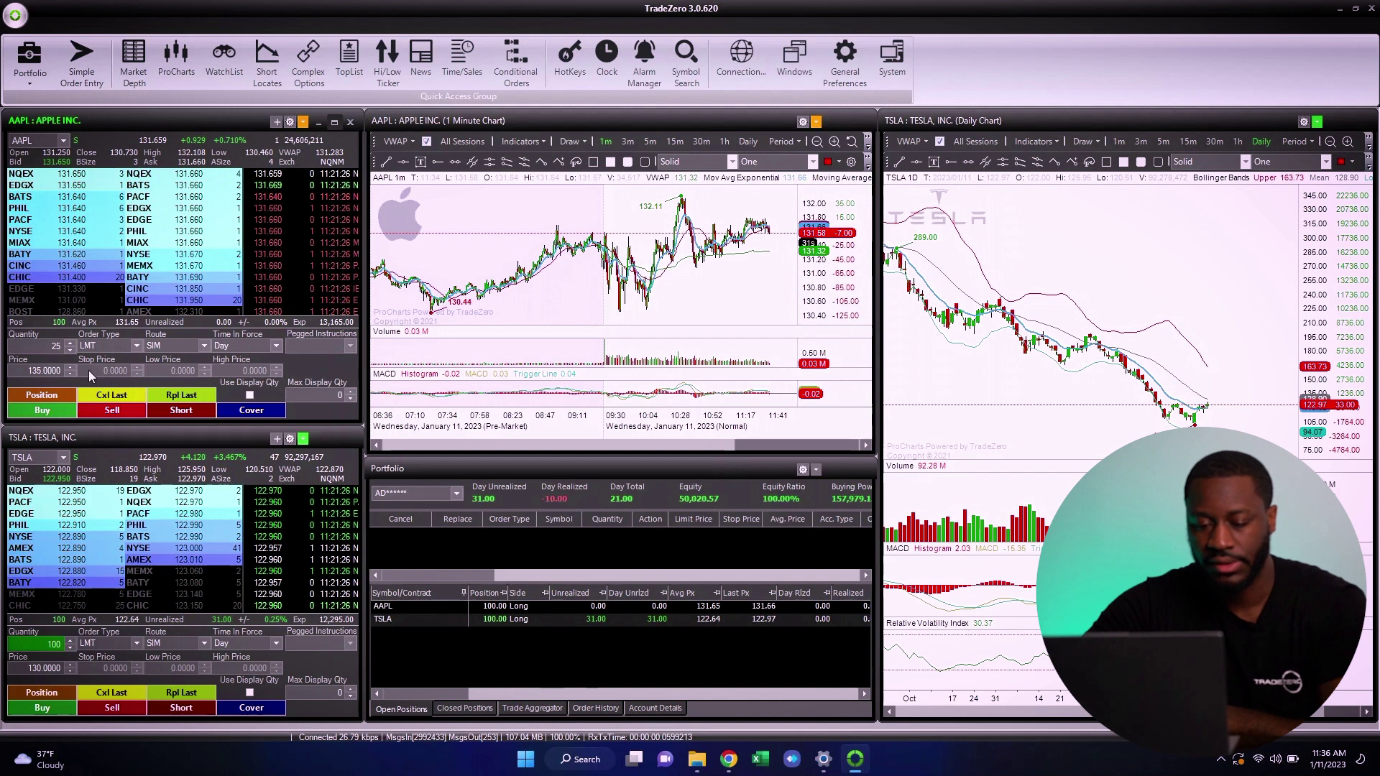
click(111, 411)
click(112, 411)
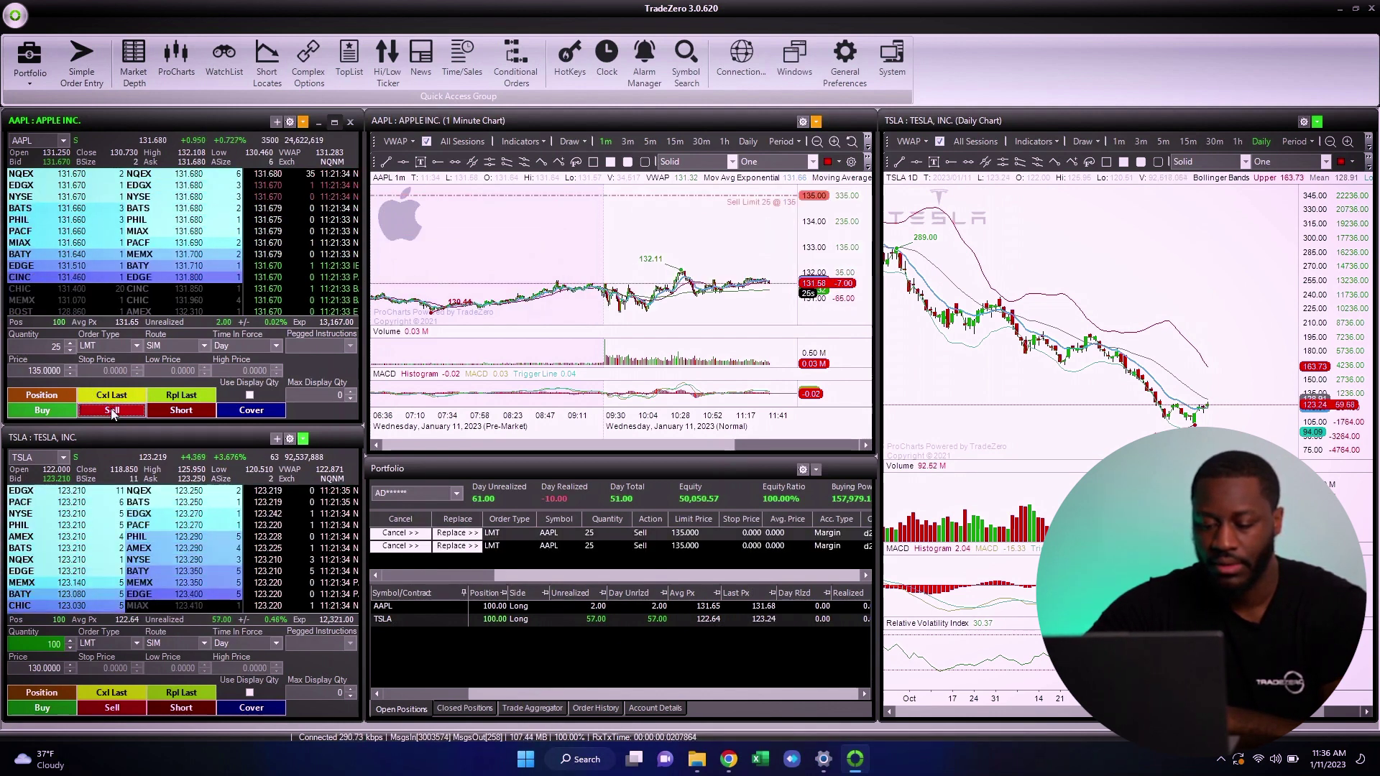
click(111, 411)
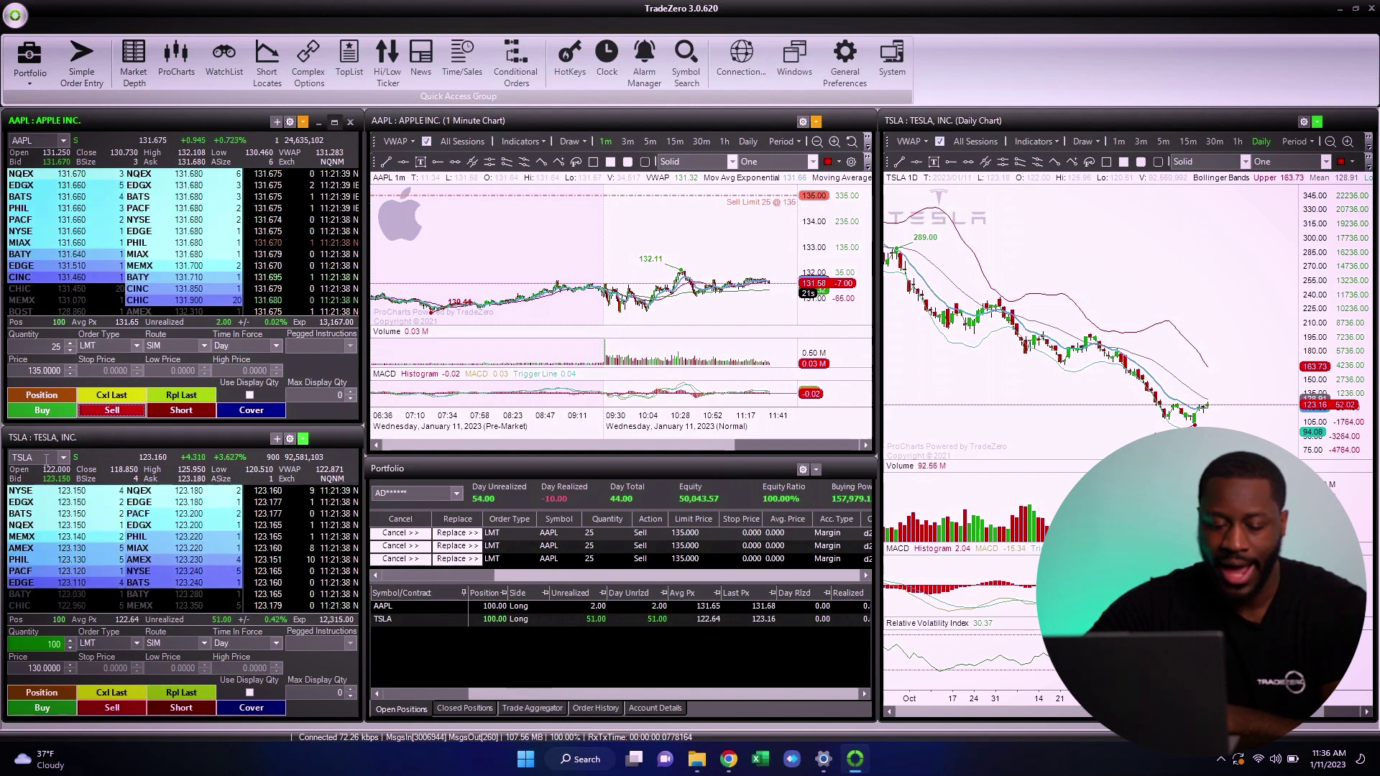
Set the TSLA order quantity to 25 and submit three limit sell orders at 130
click(46, 669)
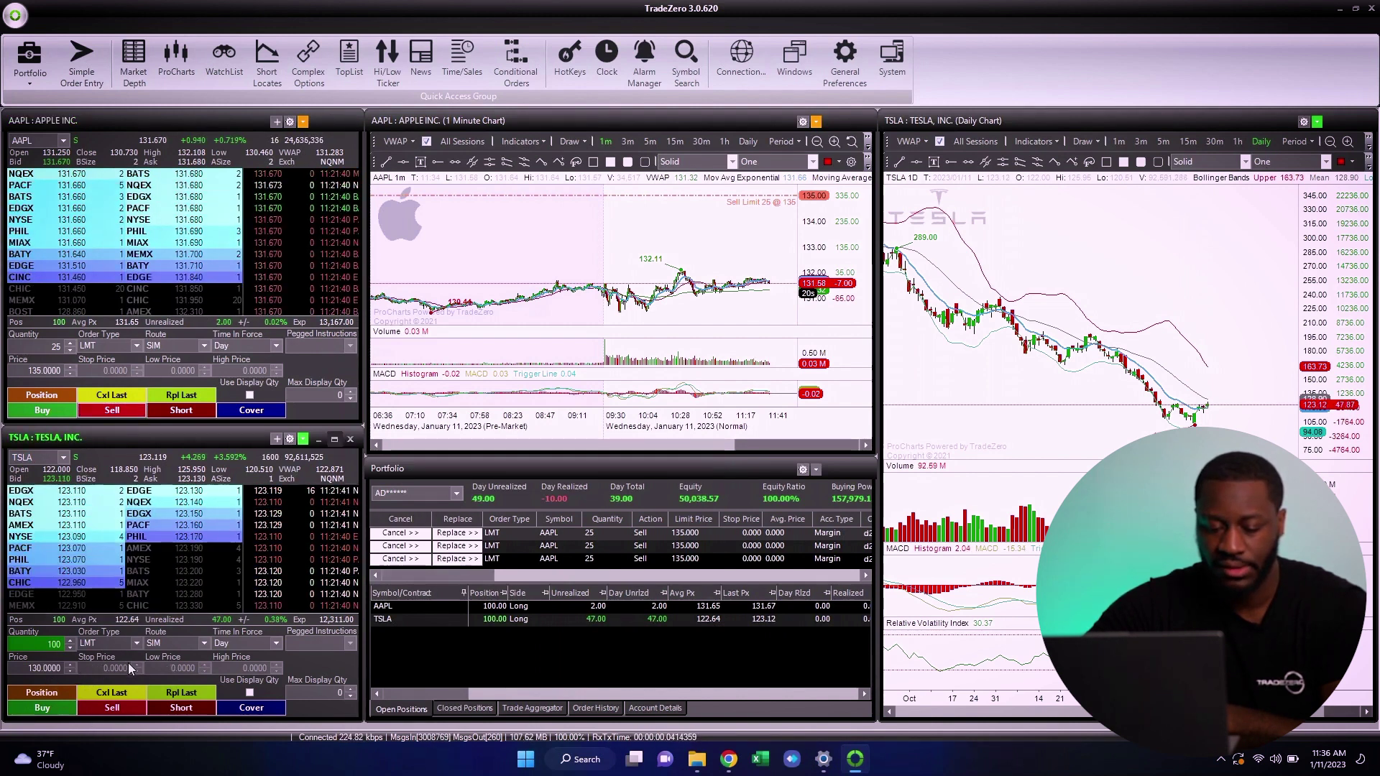
key(Tab)
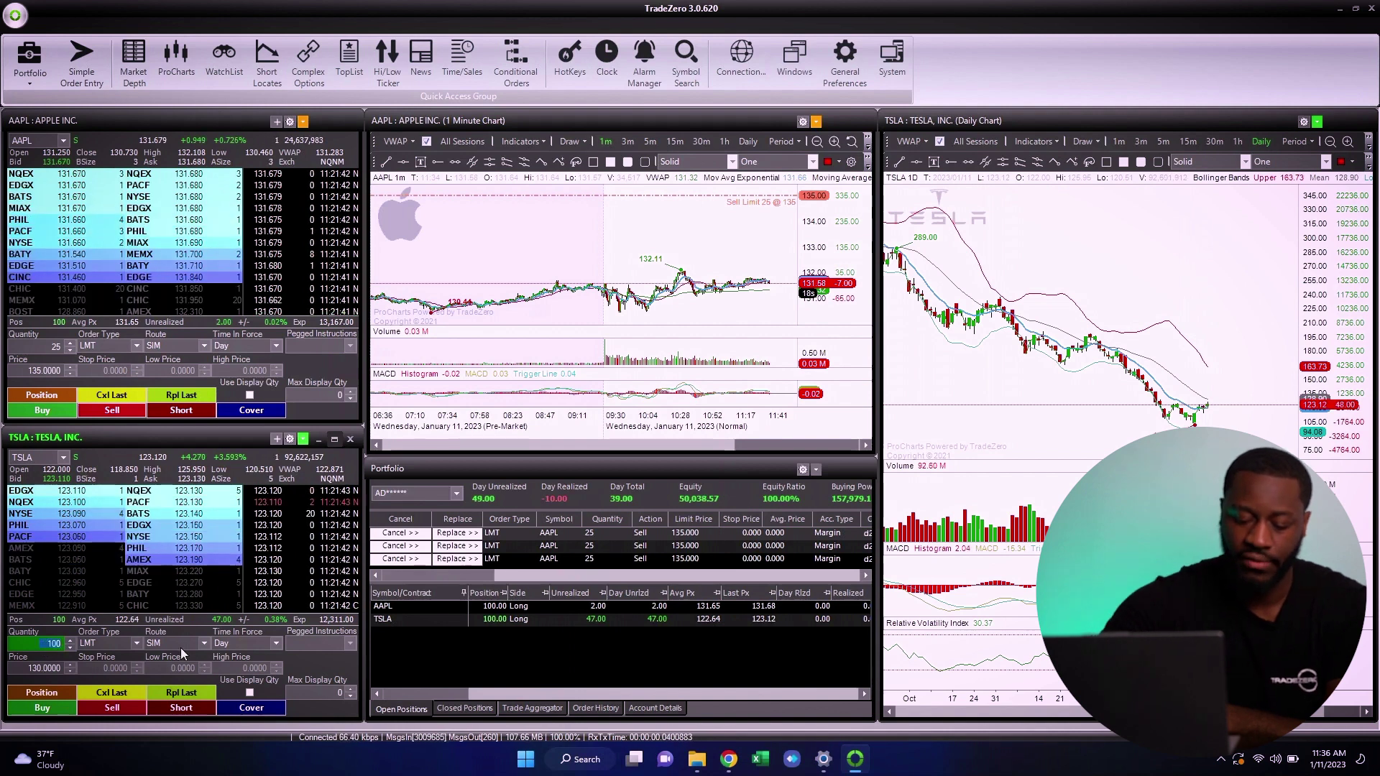
text(25)
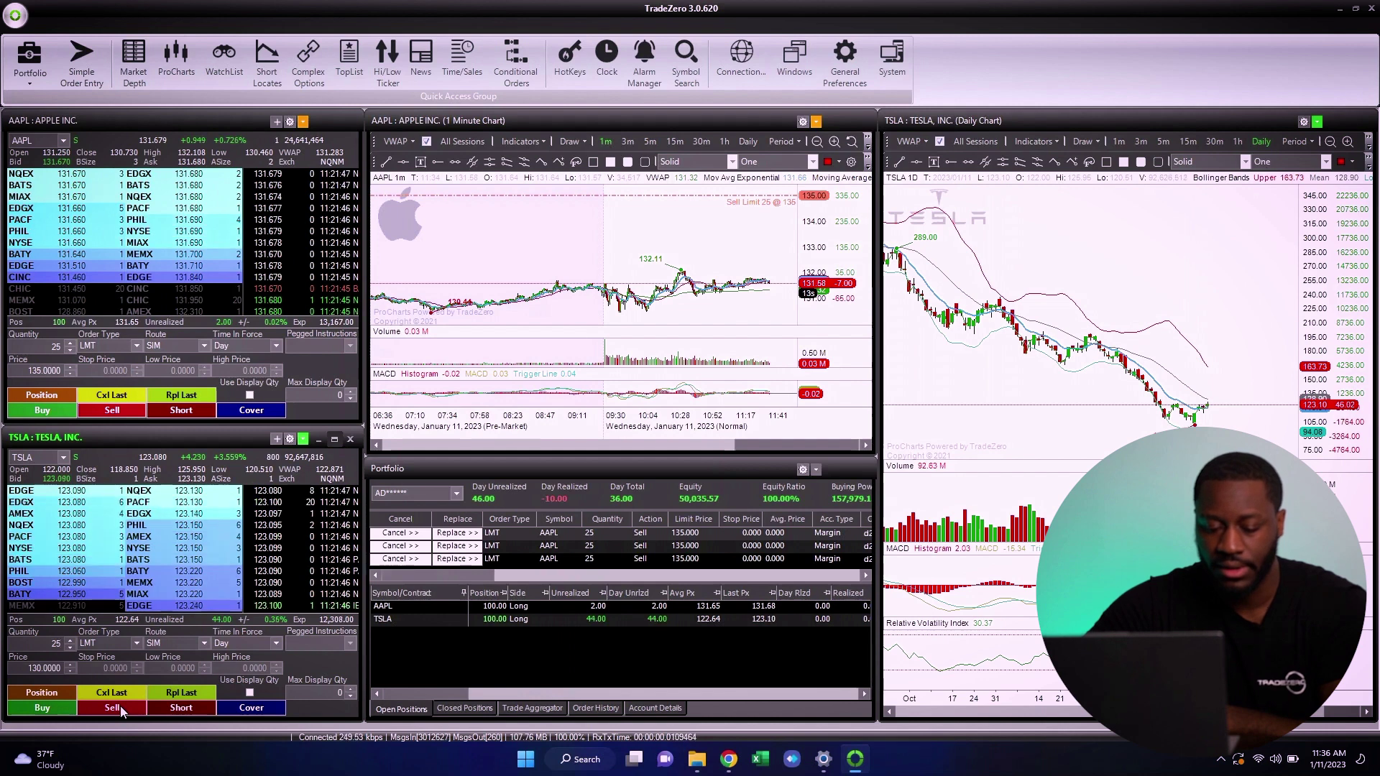
Shorten the AAPL chart, extend the Portfolio window upward, and cancel the AAPL sell orders with the Cancel Sells hotkey
drag(583, 455, 583, 309)
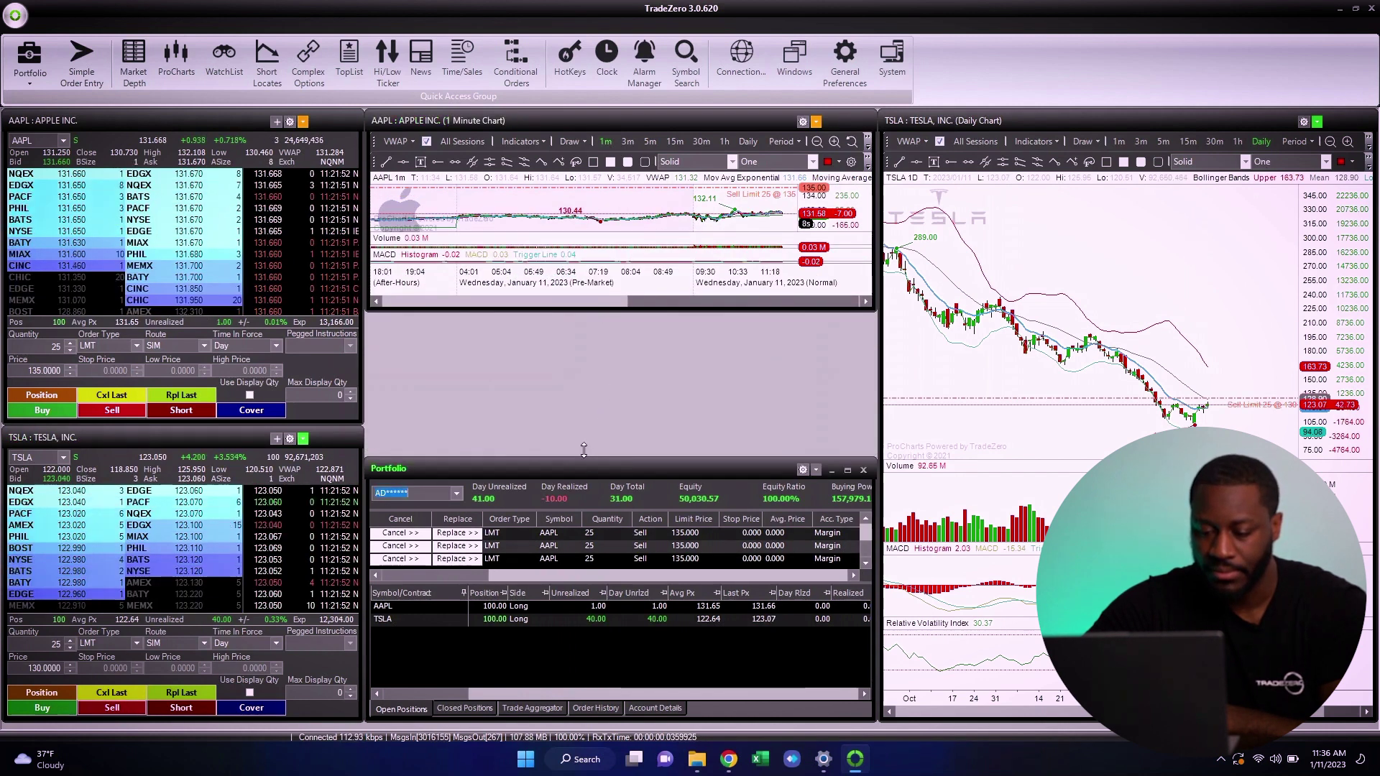
drag(584, 450, 584, 310)
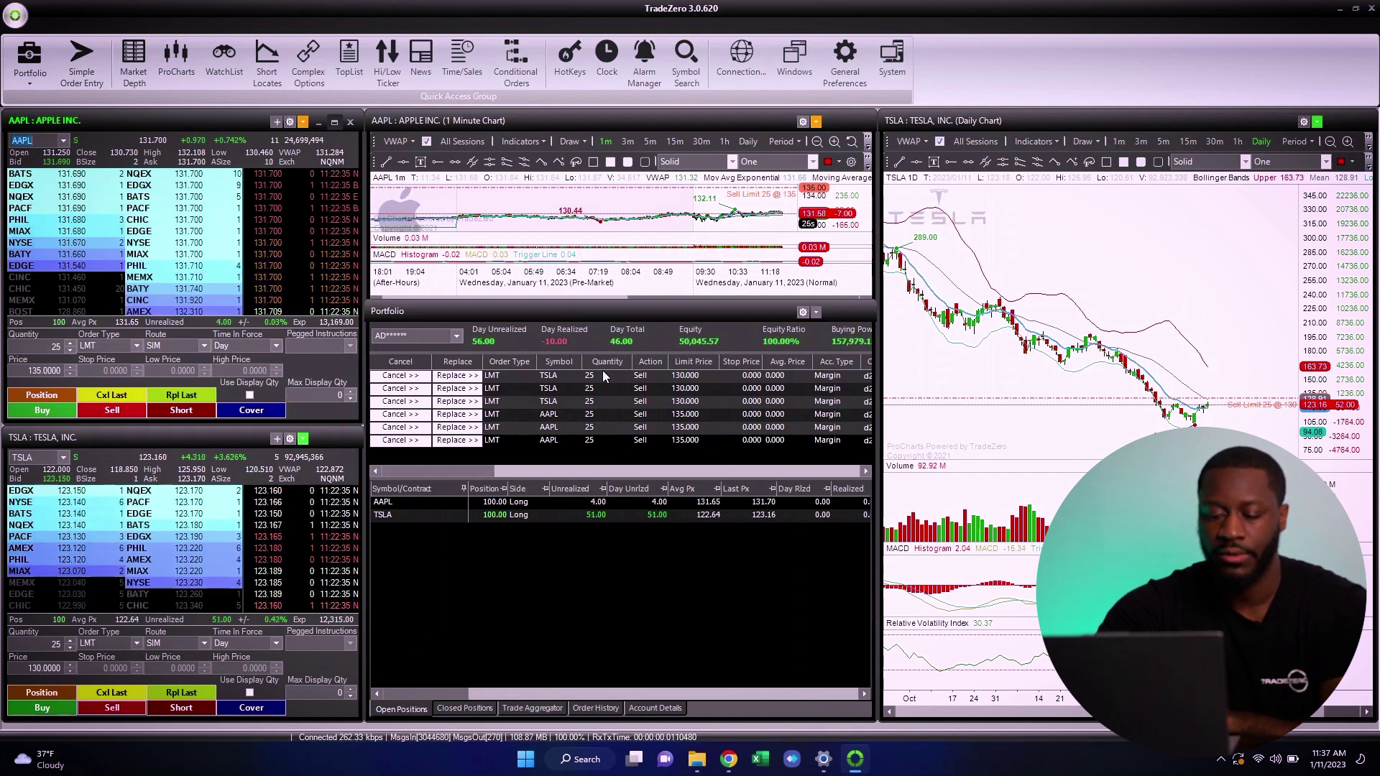
key(ctrl+2)
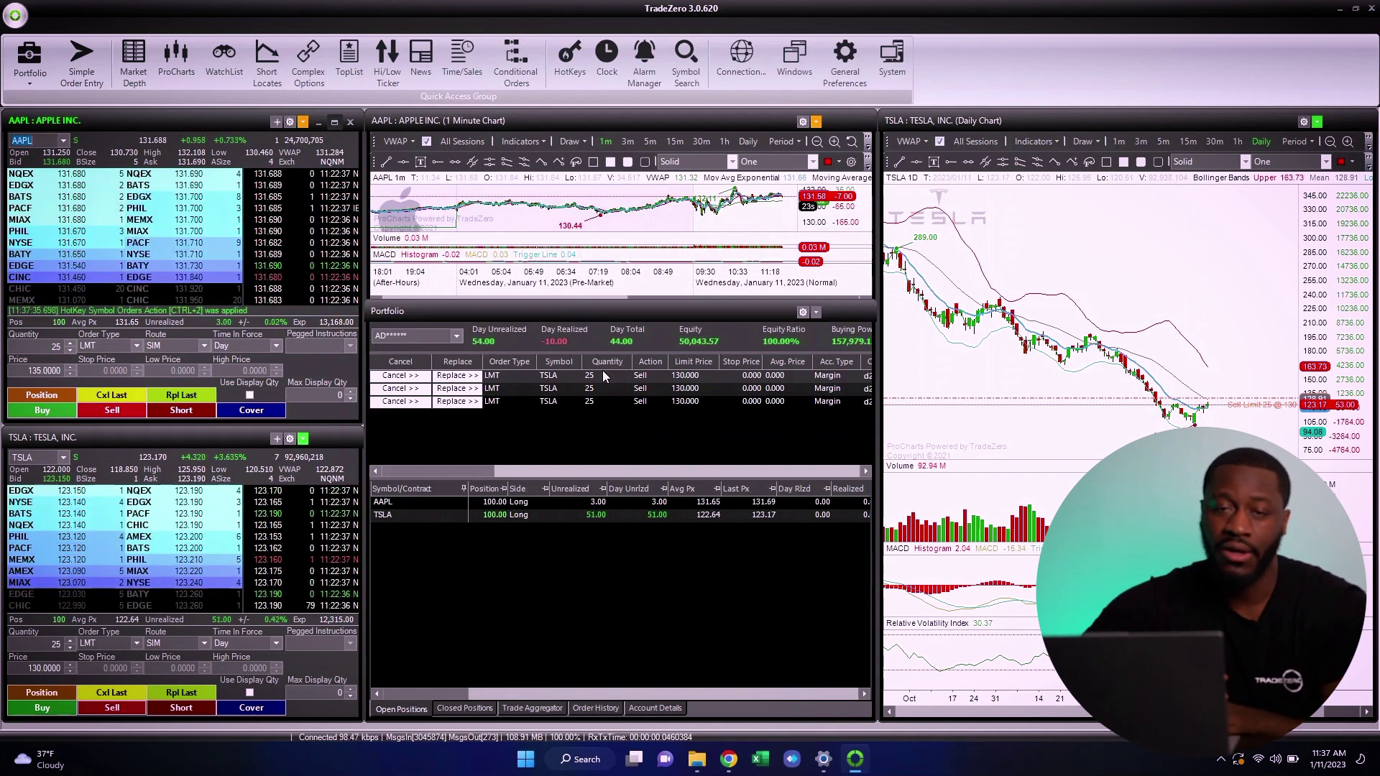